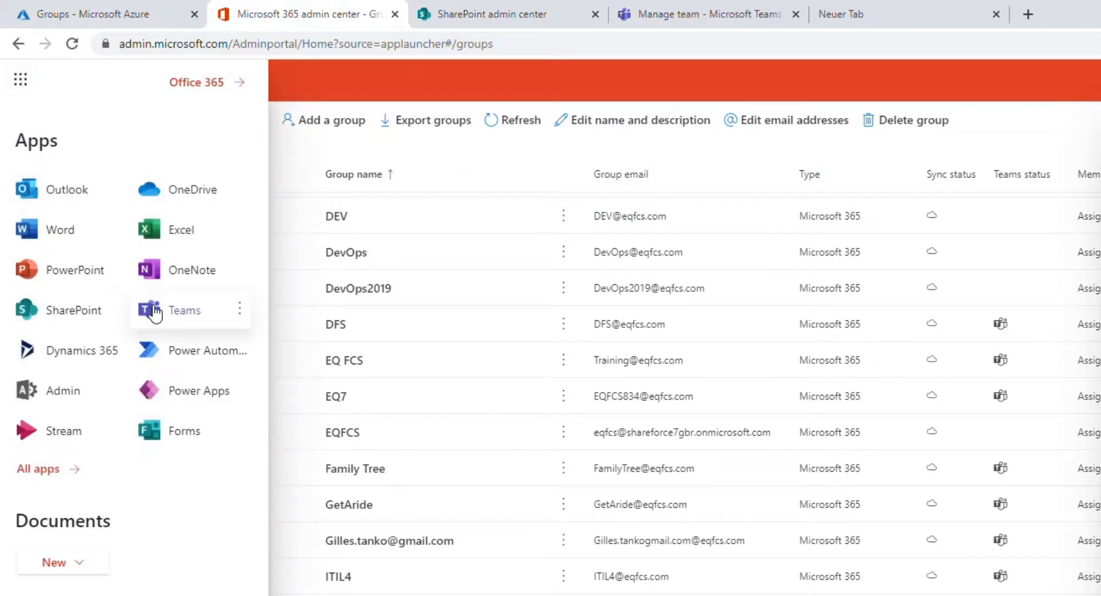
# Launch the Teams app and go to its 'Join or create a team' page
pyautogui.click(155, 319)
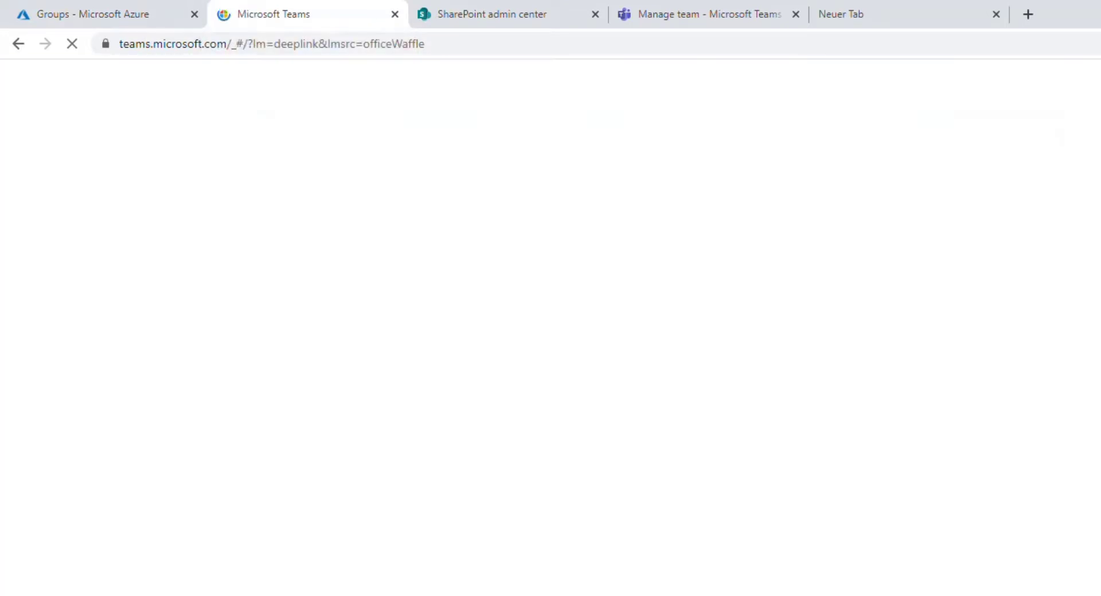
pyautogui.hotkey('alt', 'Tab')
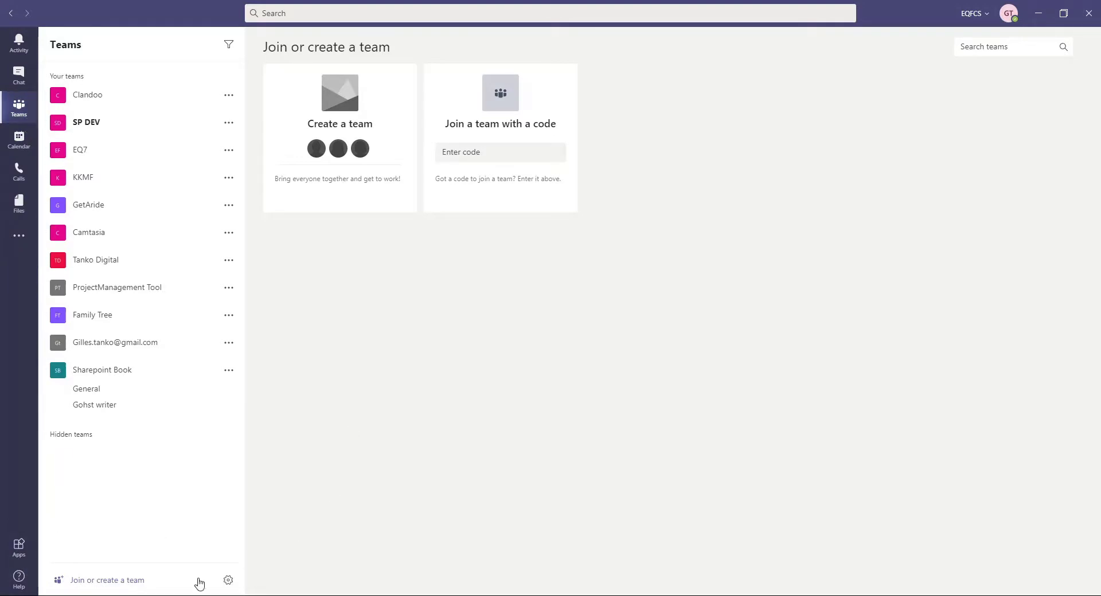
pyautogui.click(20, 111)
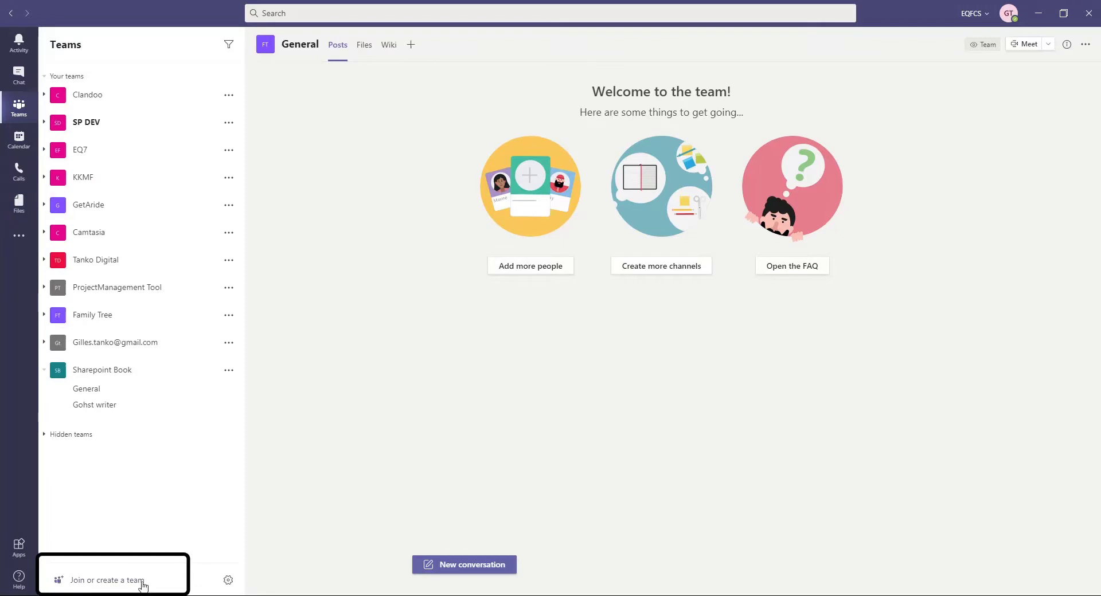
pyautogui.click(88, 581)
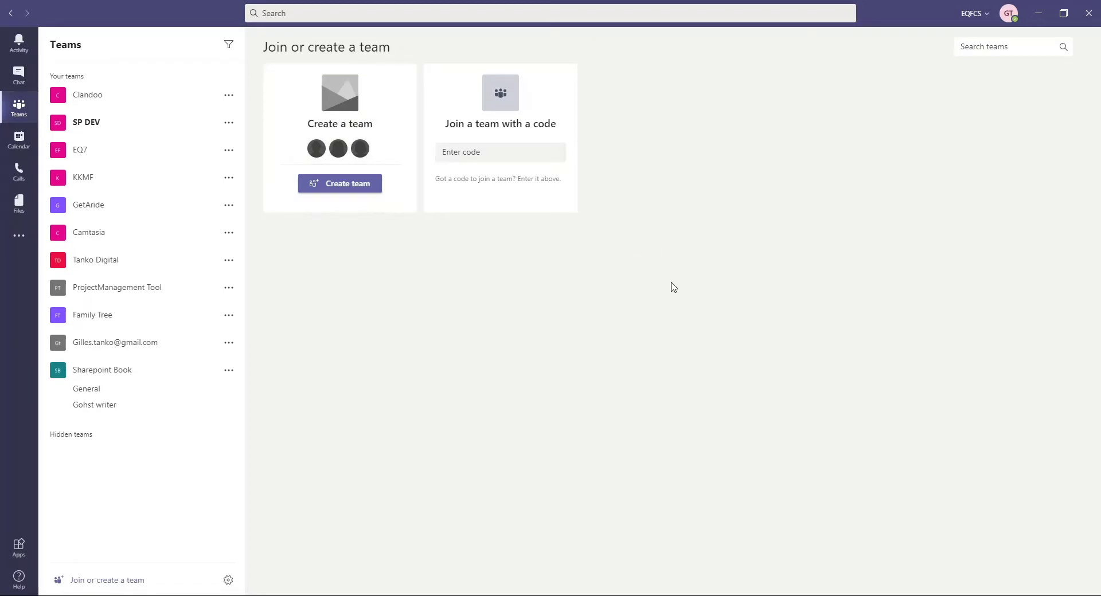
# Start a new team built from scratch and make it a private team
pyautogui.click(405, 100)
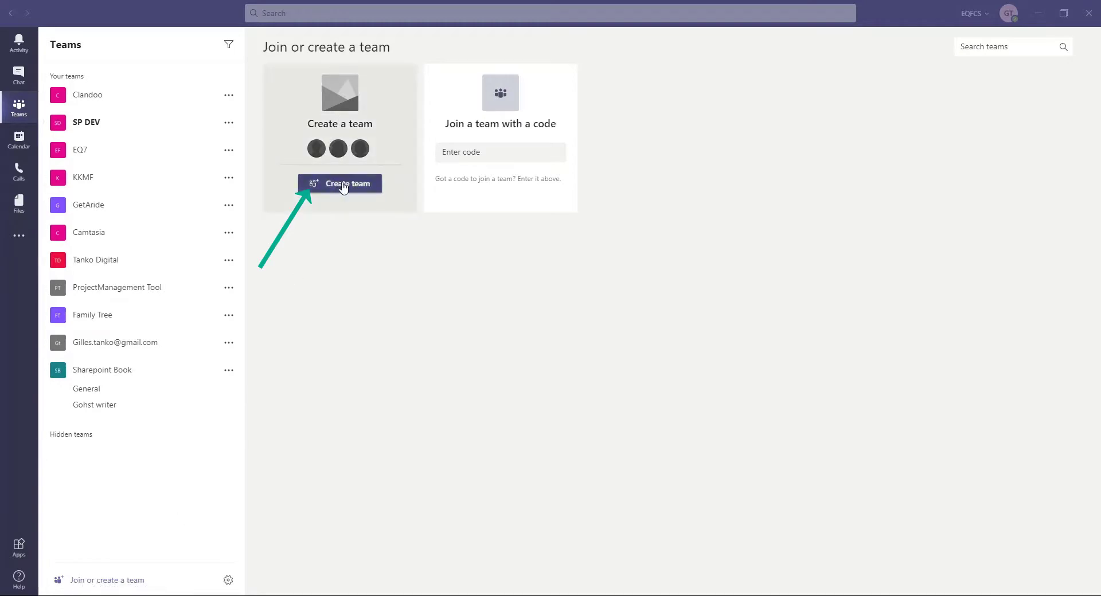
pyautogui.click(343, 186)
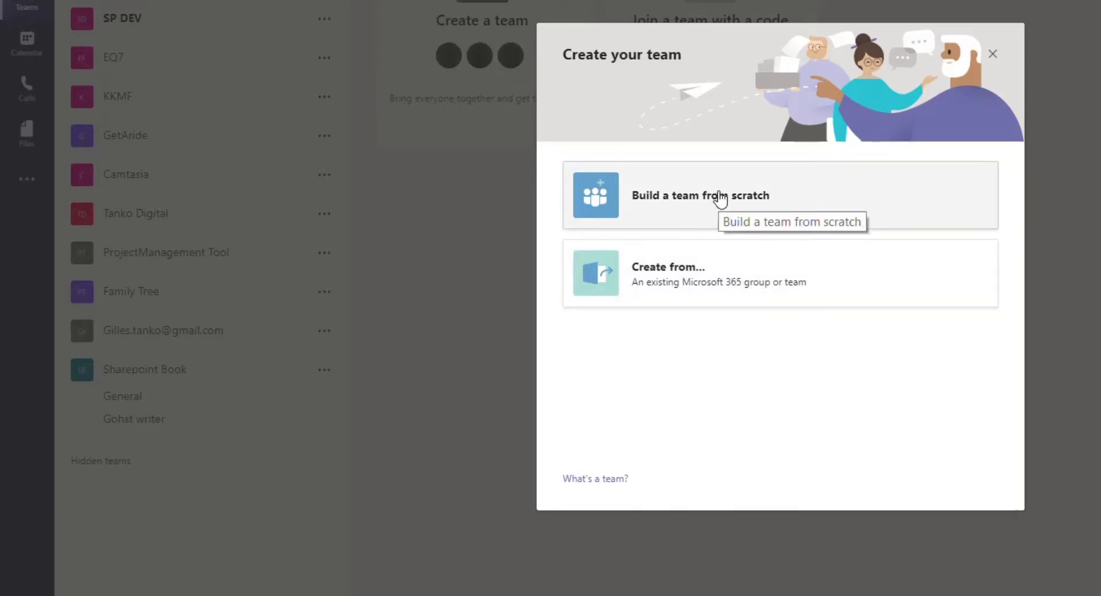
pyautogui.click(671, 208)
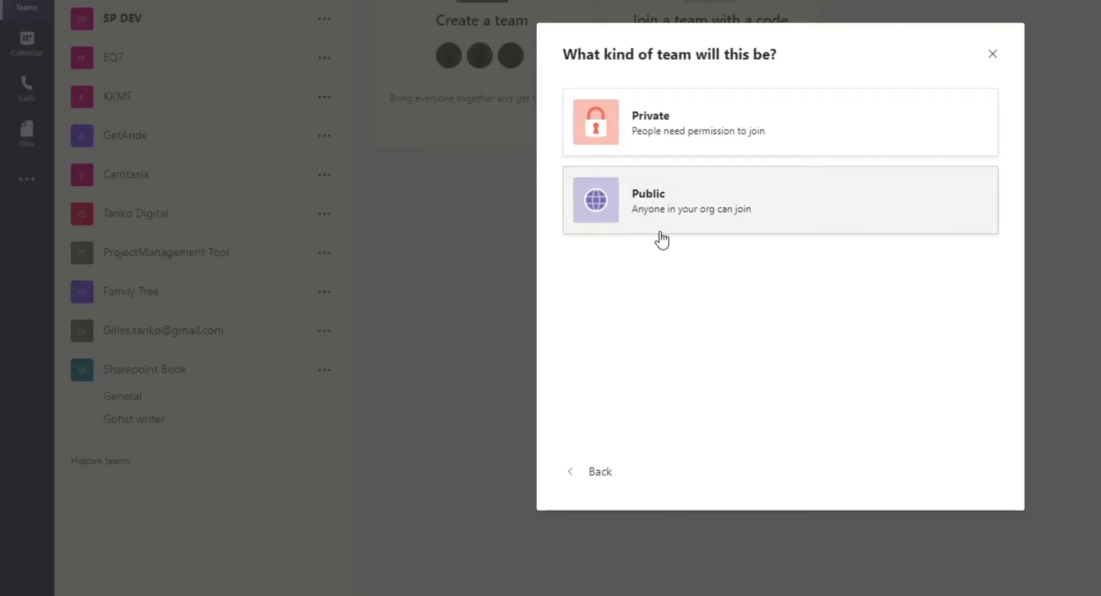
pyautogui.click(662, 138)
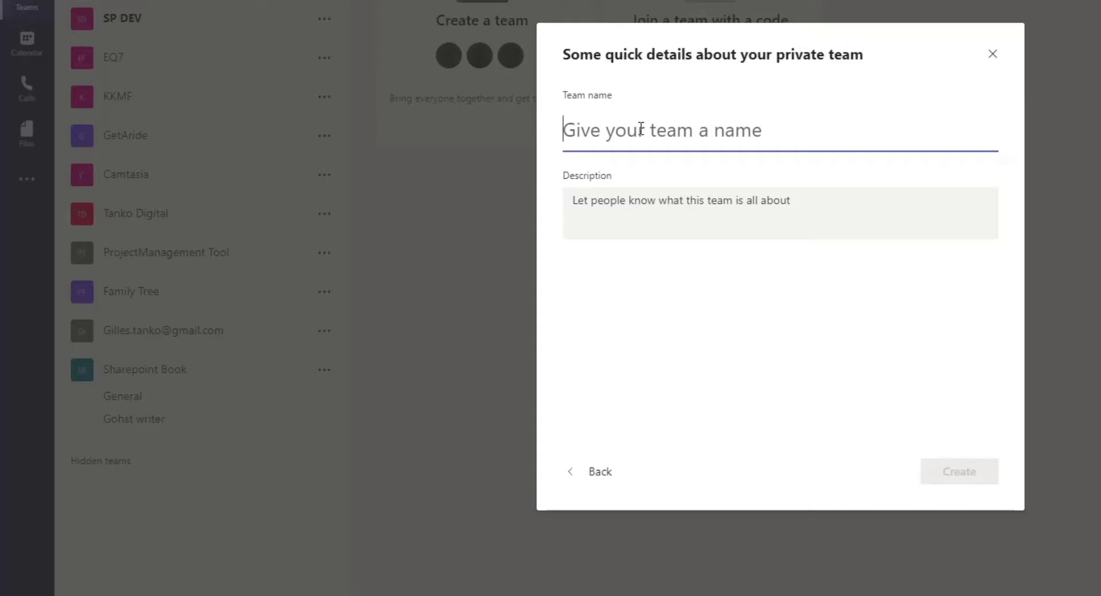
# Enter 'ToDoTeamsTraining' as the new team's name
pyautogui.write('SP-')
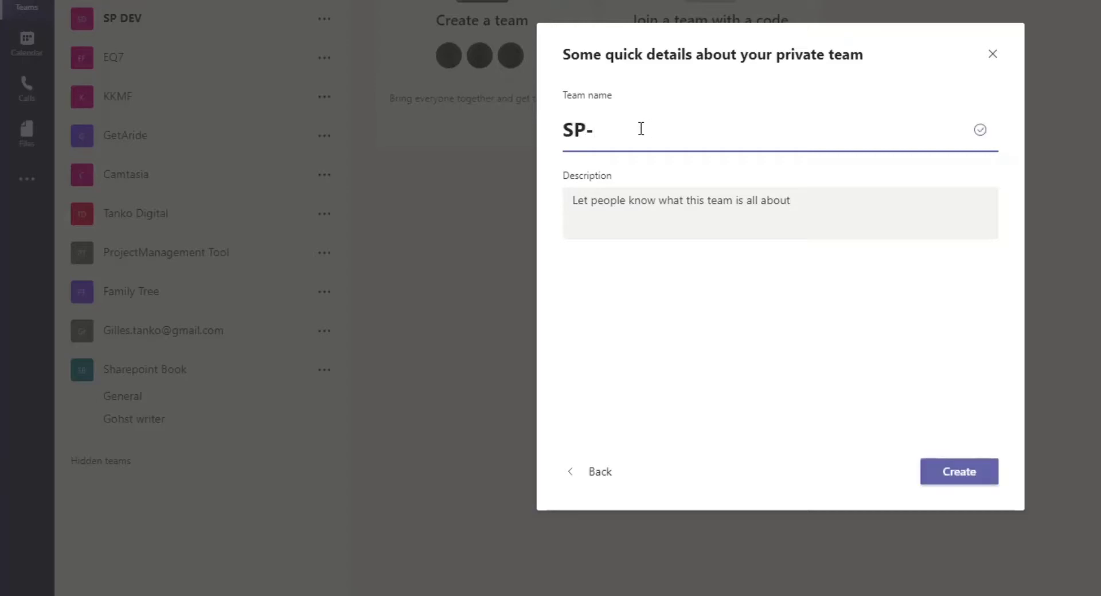
pyautogui.press('BackSpace')
pyautogui.press('BackSpace')
pyautogui.press('BackSpace')
pyautogui.write('Teams')
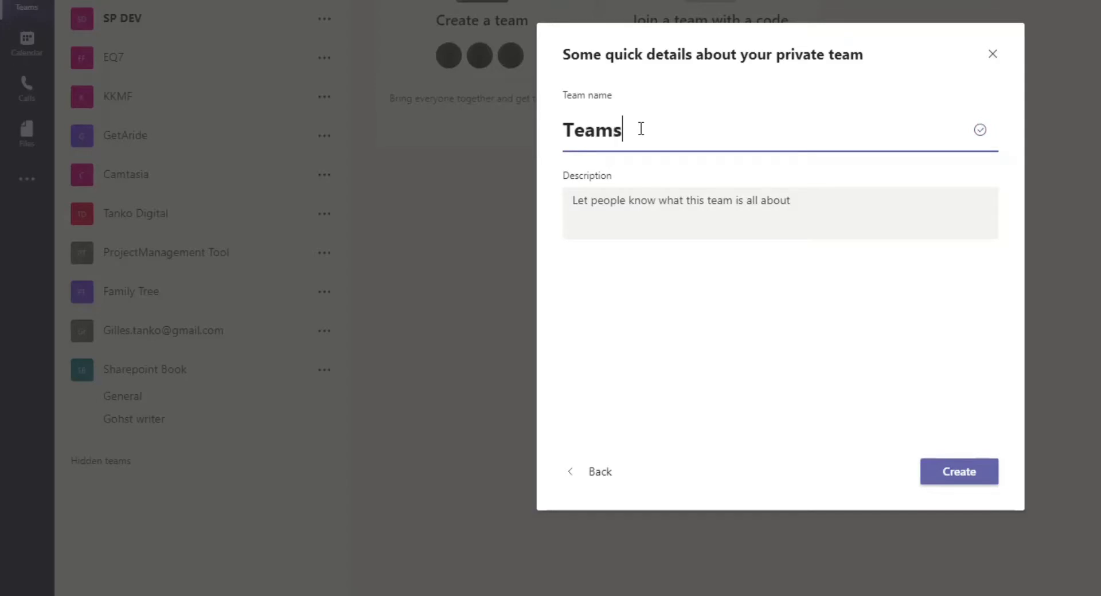
pyautogui.write('Training')
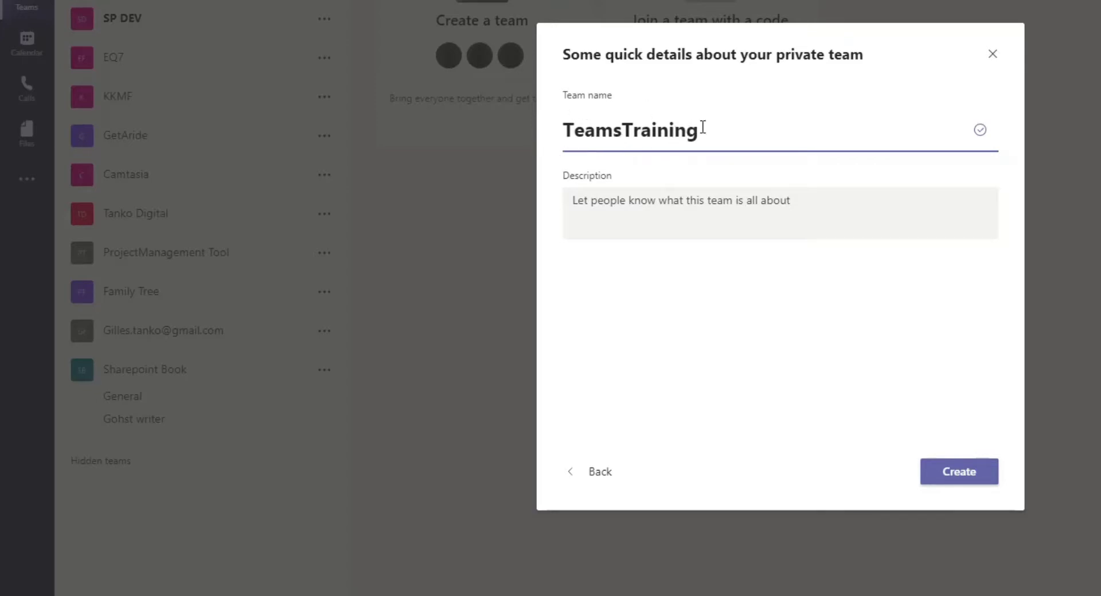
pyautogui.press('Home')
pyautogui.write('TO')
pyautogui.press('BackSpace')
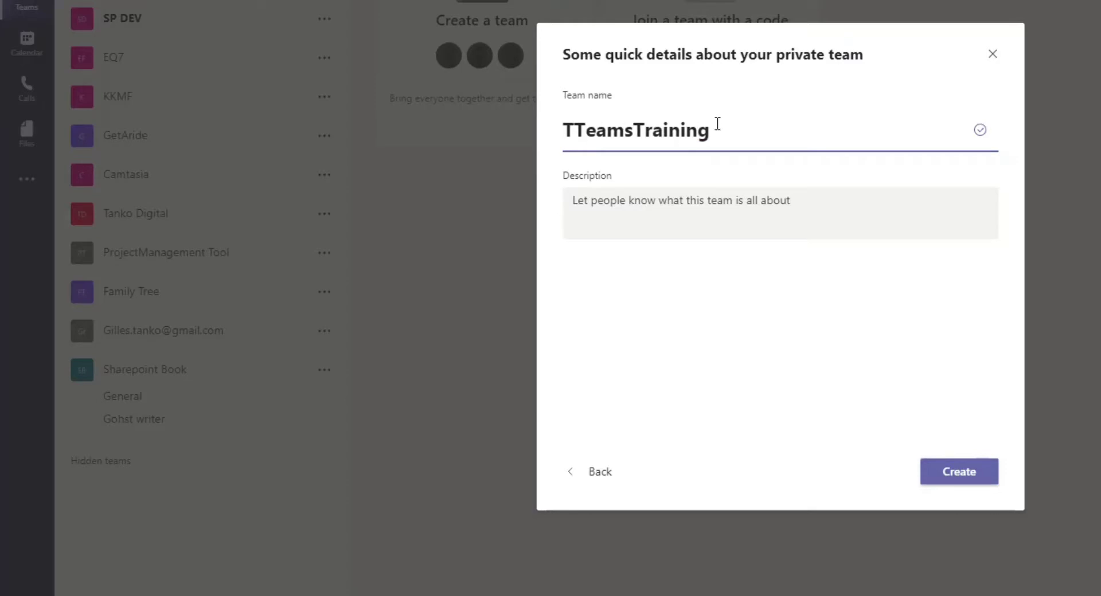
pyautogui.write('oDo')
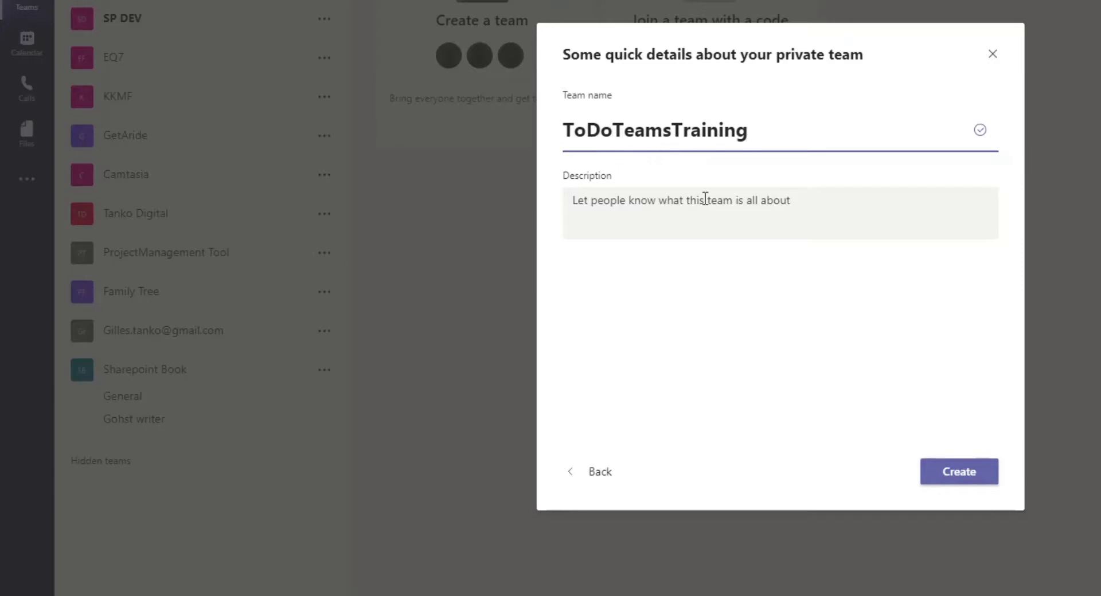
# Describe the team as 'Only for demonstration' and create it
pyautogui.click(641, 216)
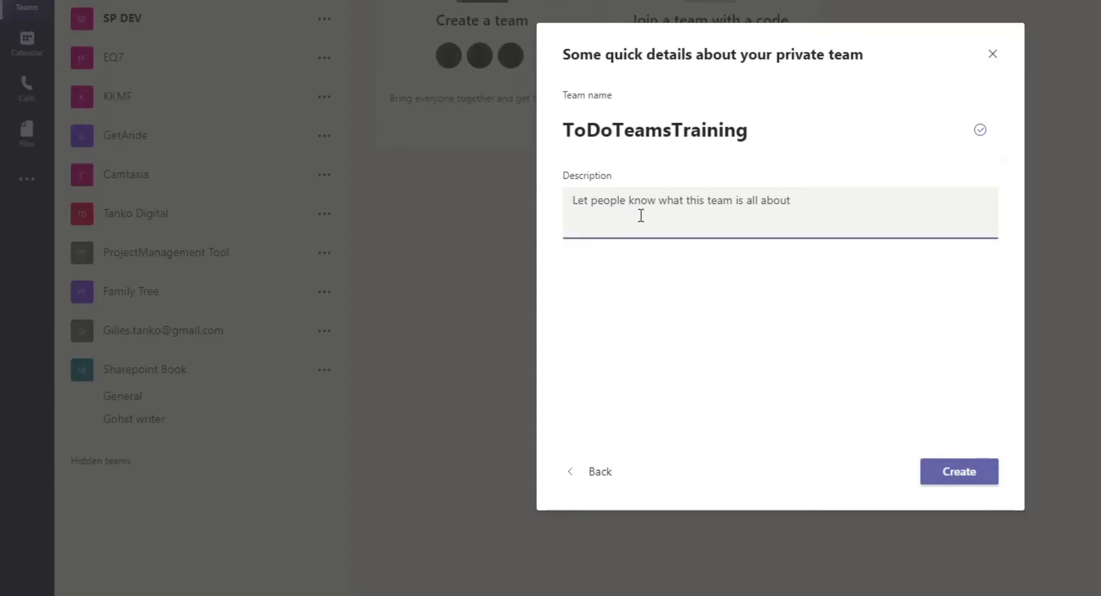
pyautogui.write('Only For demonstration')
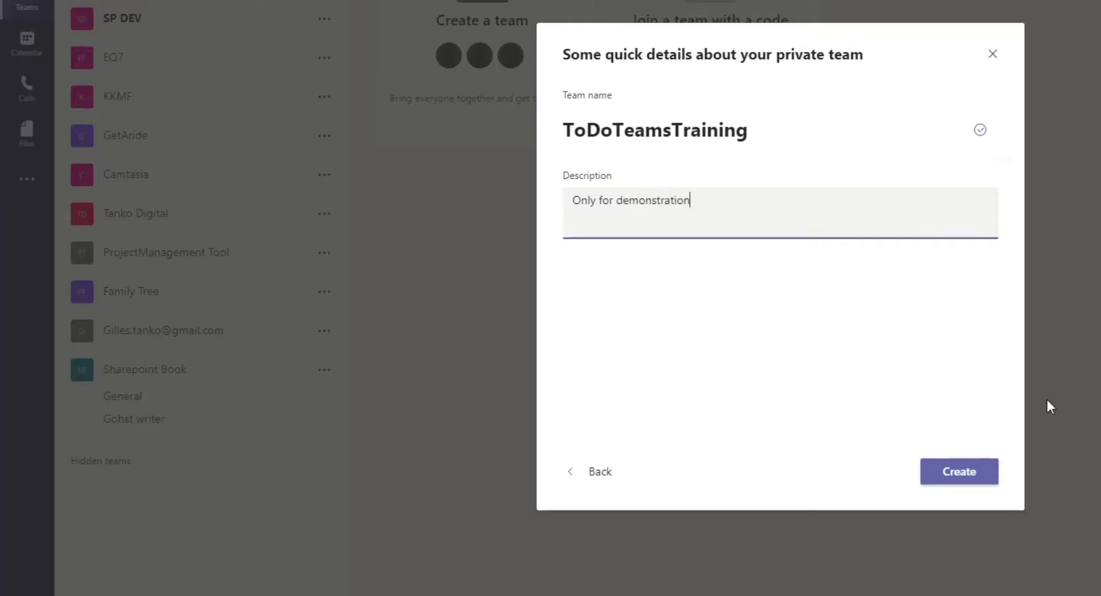
pyautogui.click(973, 476)
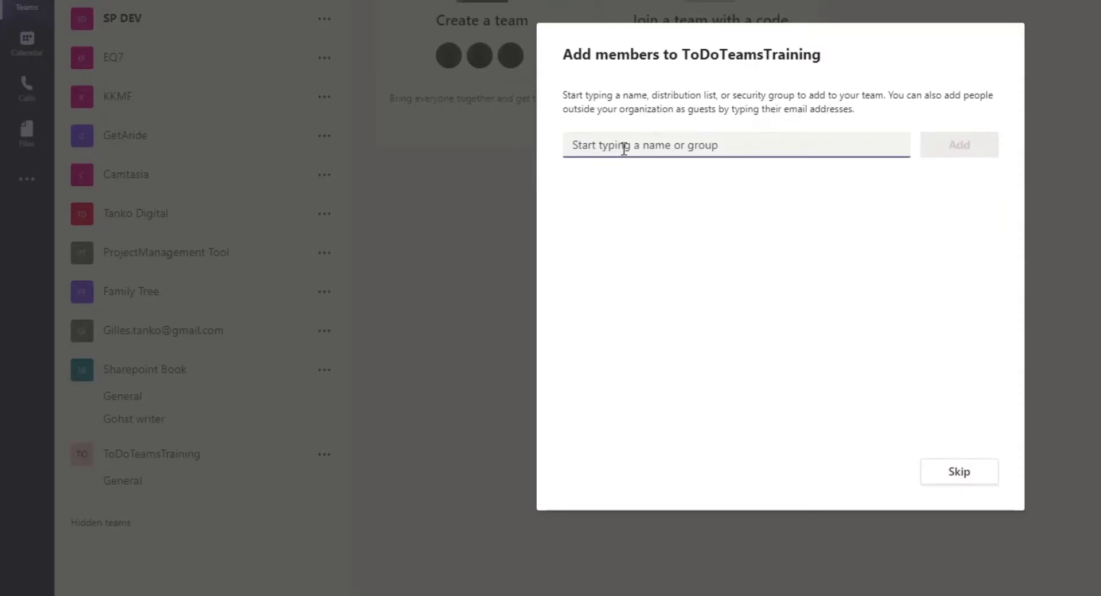
# Add one colleague and one guest e-mail address as team members, then close the dialog
pyautogui.write('bor')
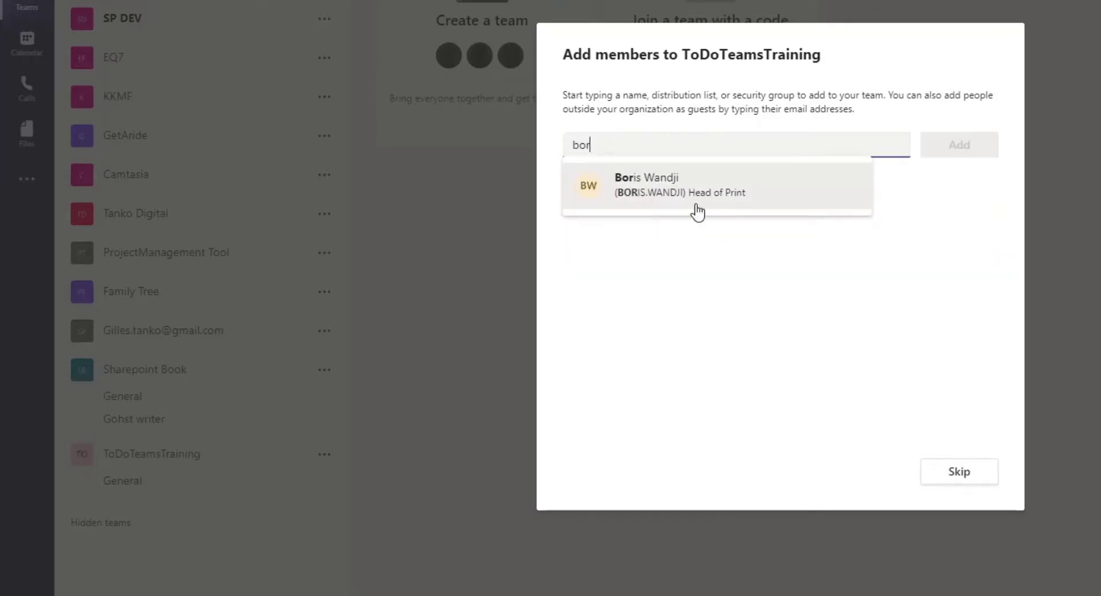
pyautogui.click(697, 212)
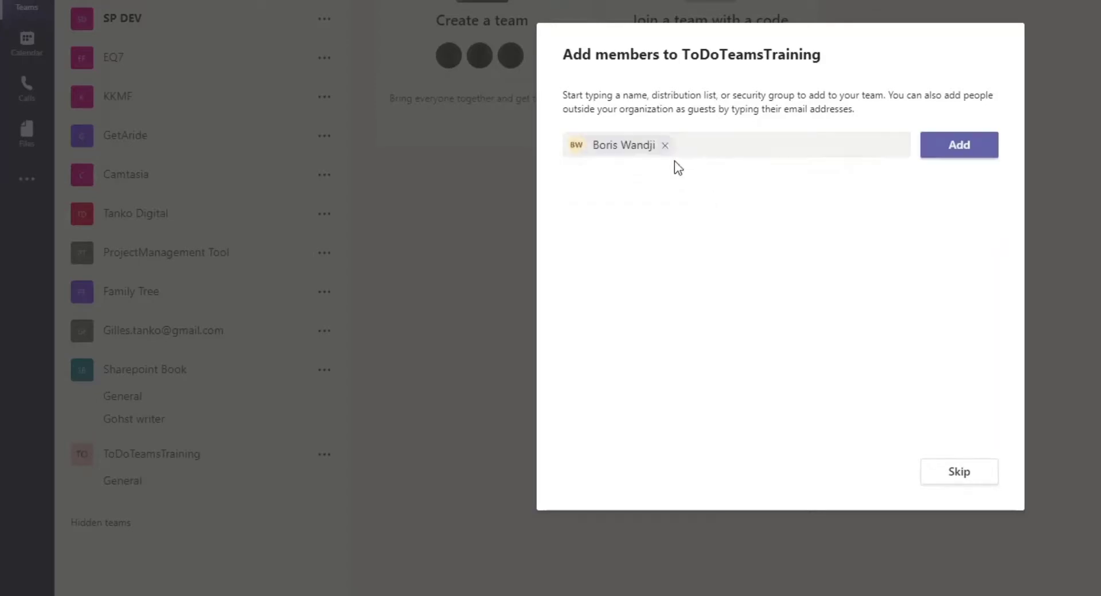
pyautogui.click(967, 150)
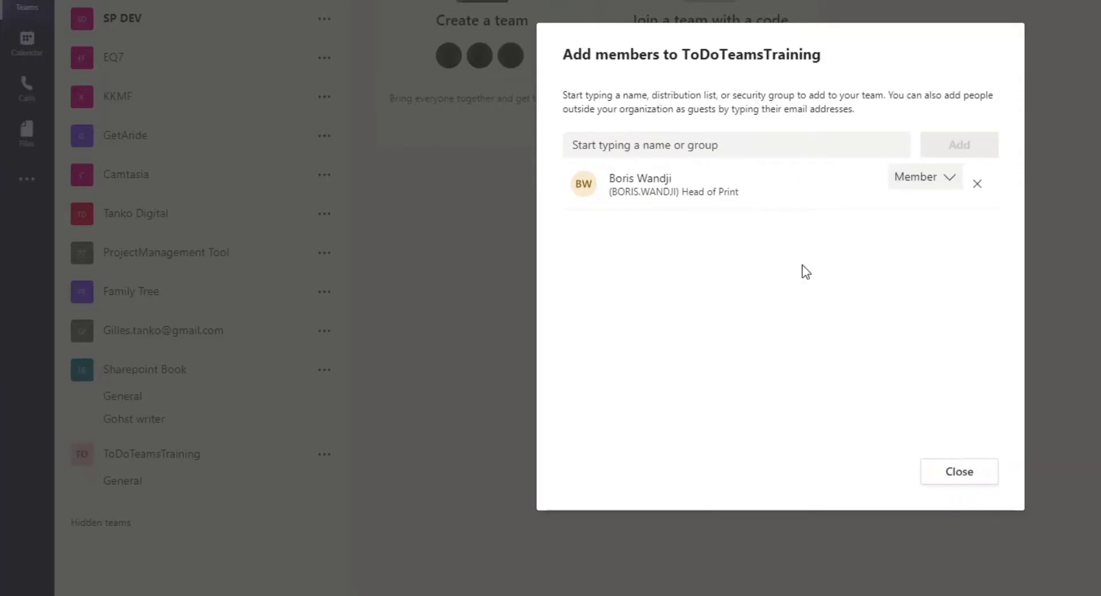
pyautogui.click(710, 146)
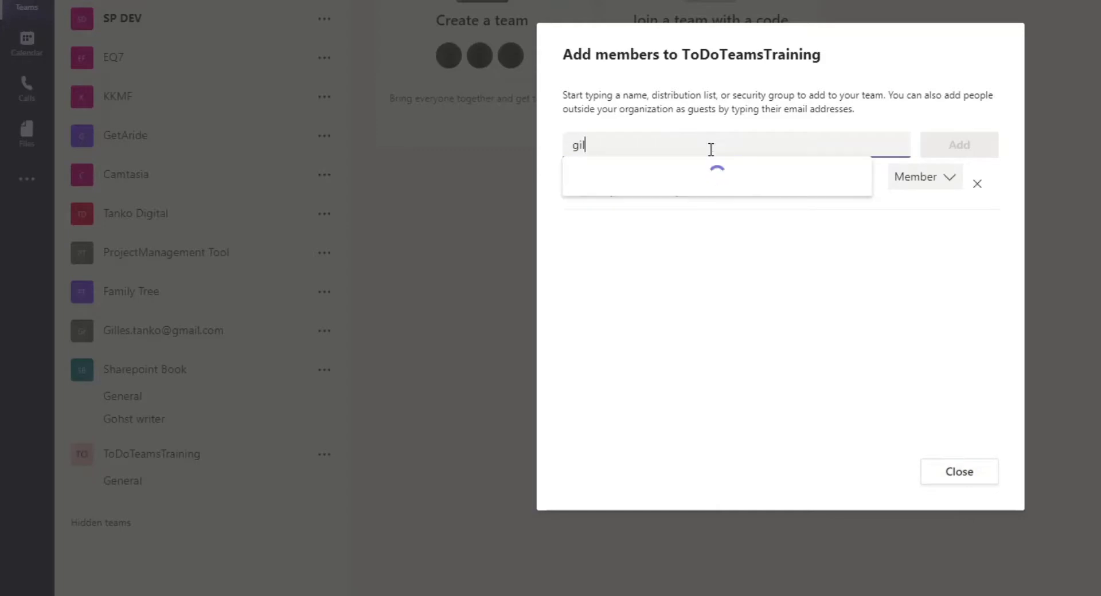
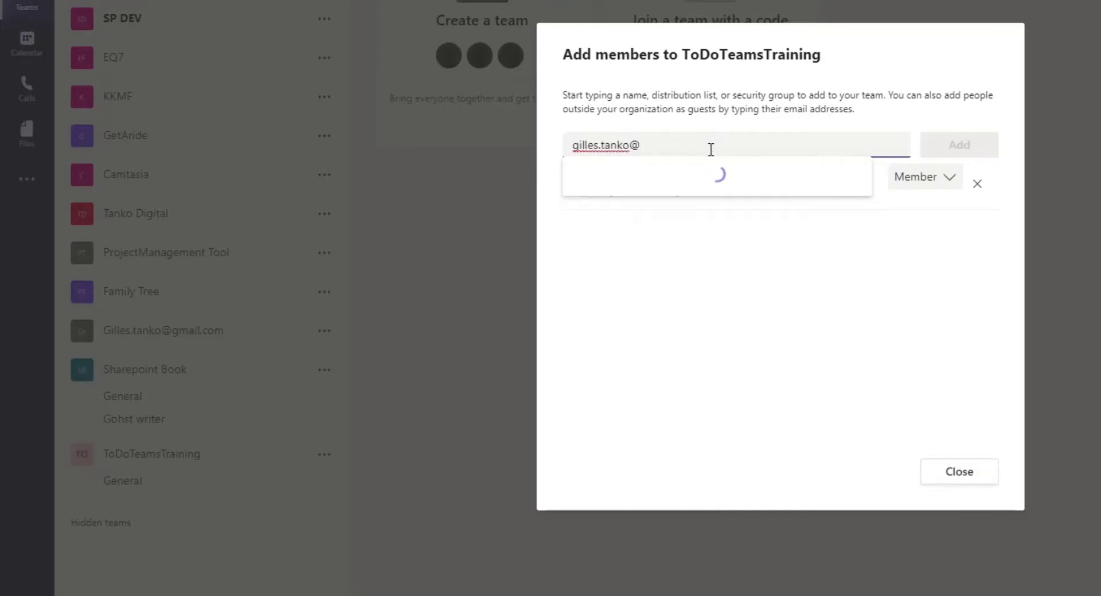
pyautogui.click(680, 194)
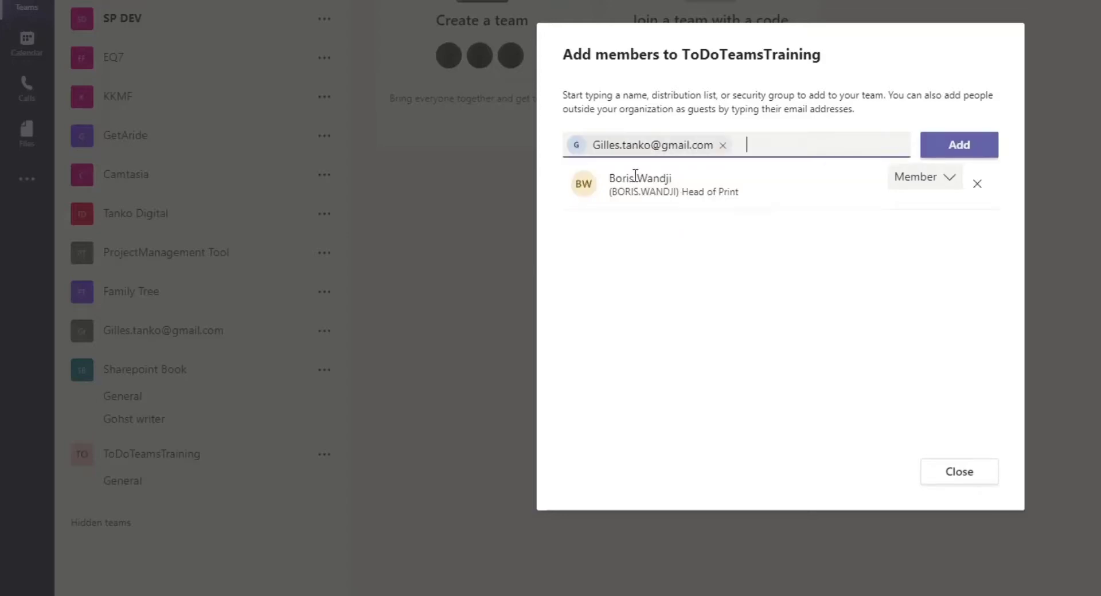
pyautogui.click(958, 156)
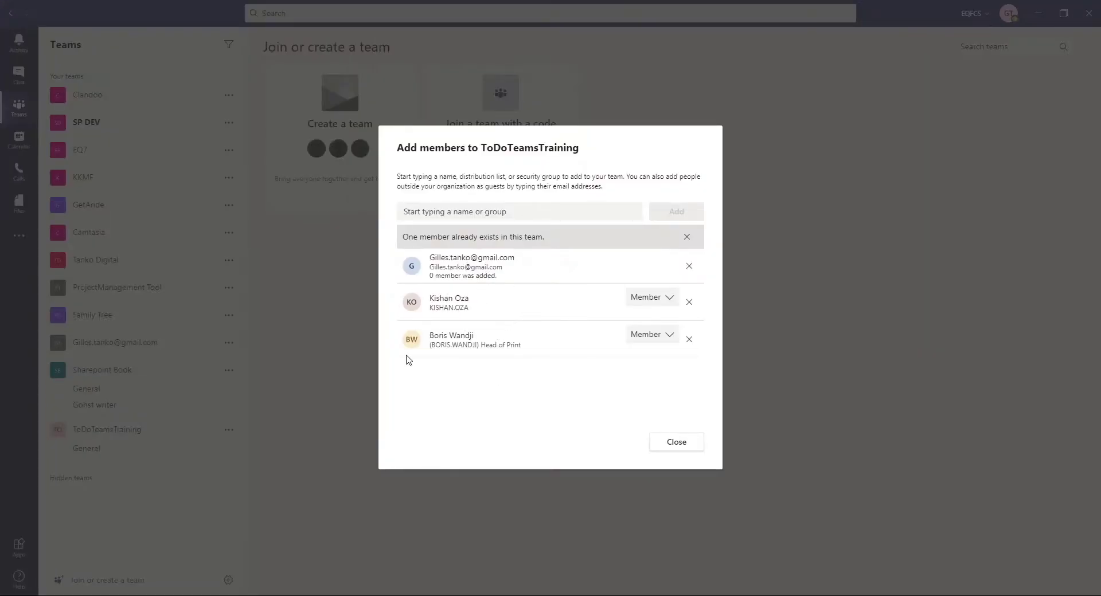
pyautogui.click(677, 443)
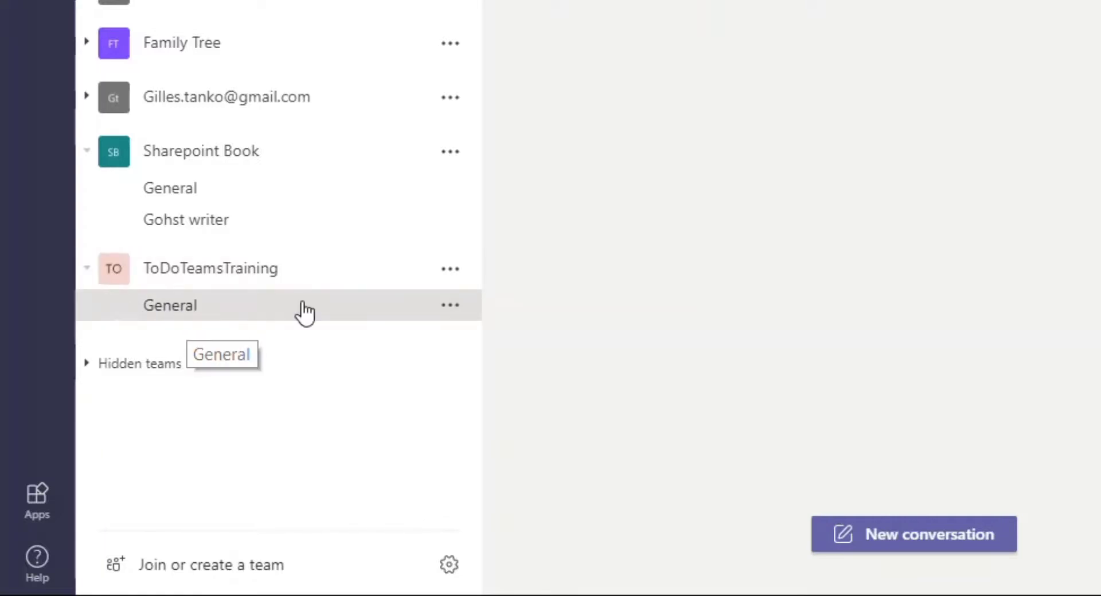
# Add a Standard channel 'Training' with the description 'All Trainings session'
pyautogui.click(453, 269)
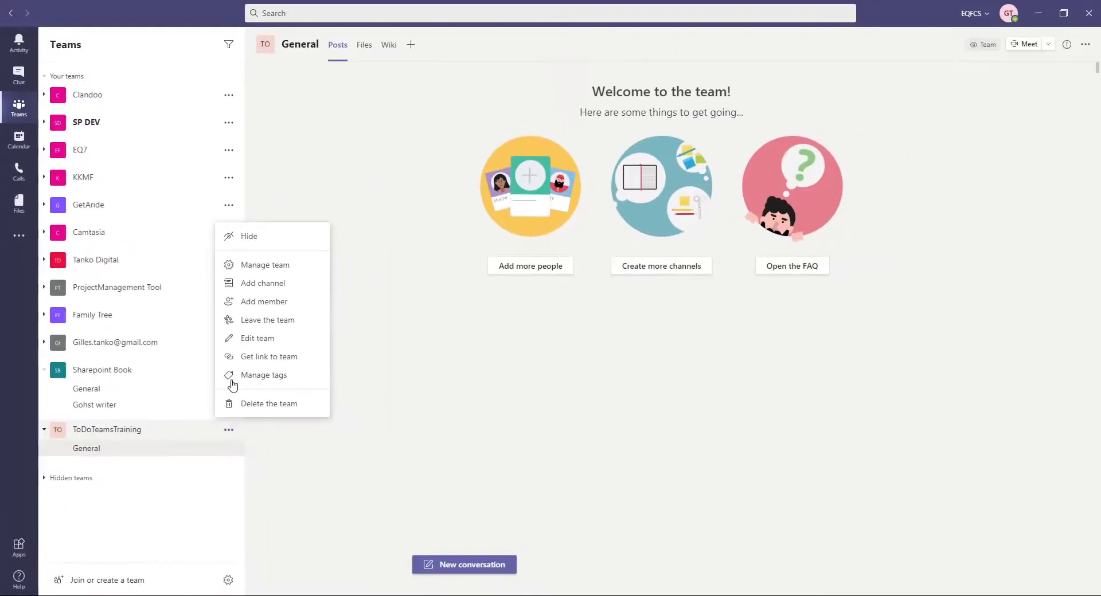
pyautogui.click(275, 287)
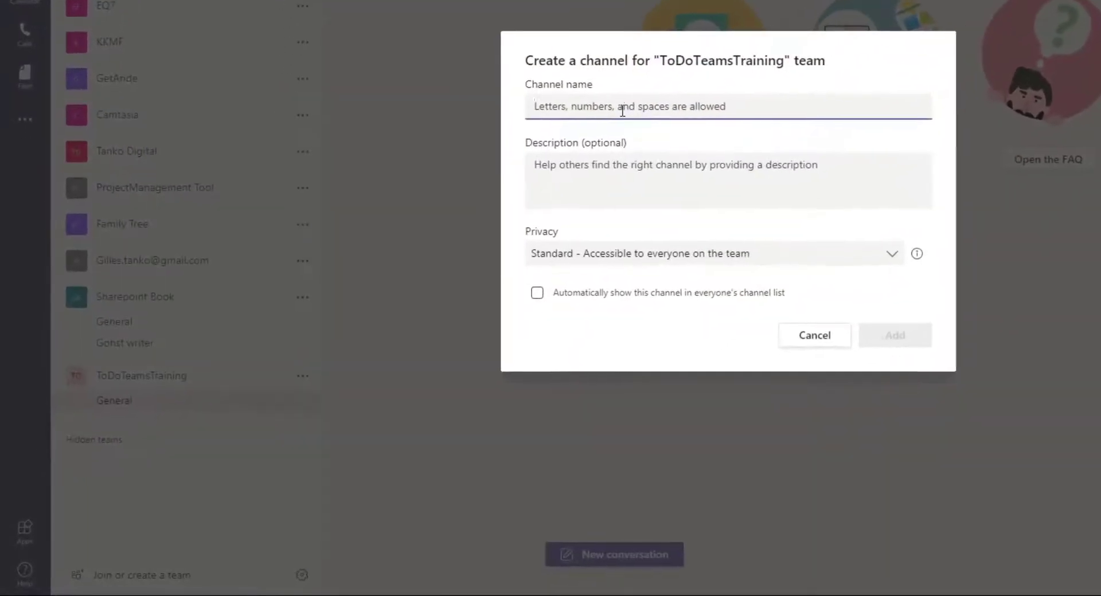
pyautogui.write('Train')
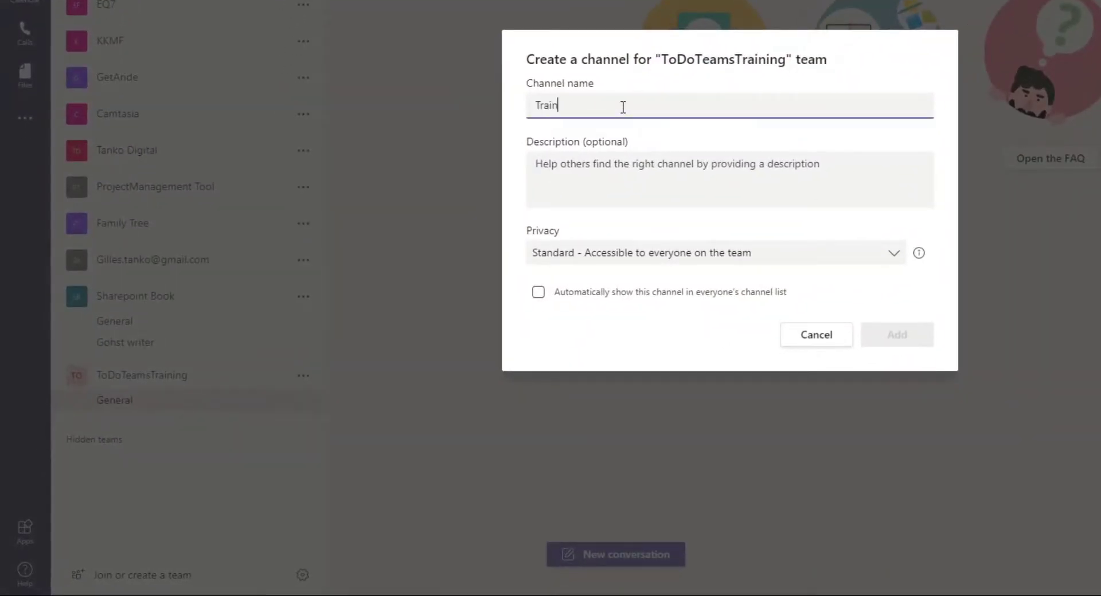
pyautogui.write('ing')
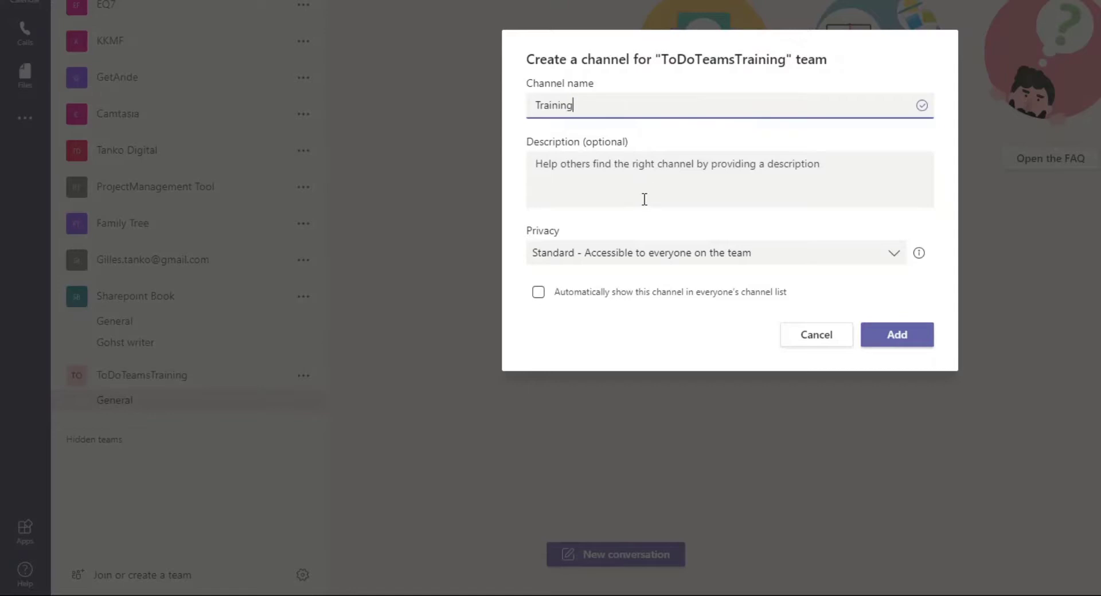
pyautogui.click(635, 176)
pyautogui.write('All Trainings session')
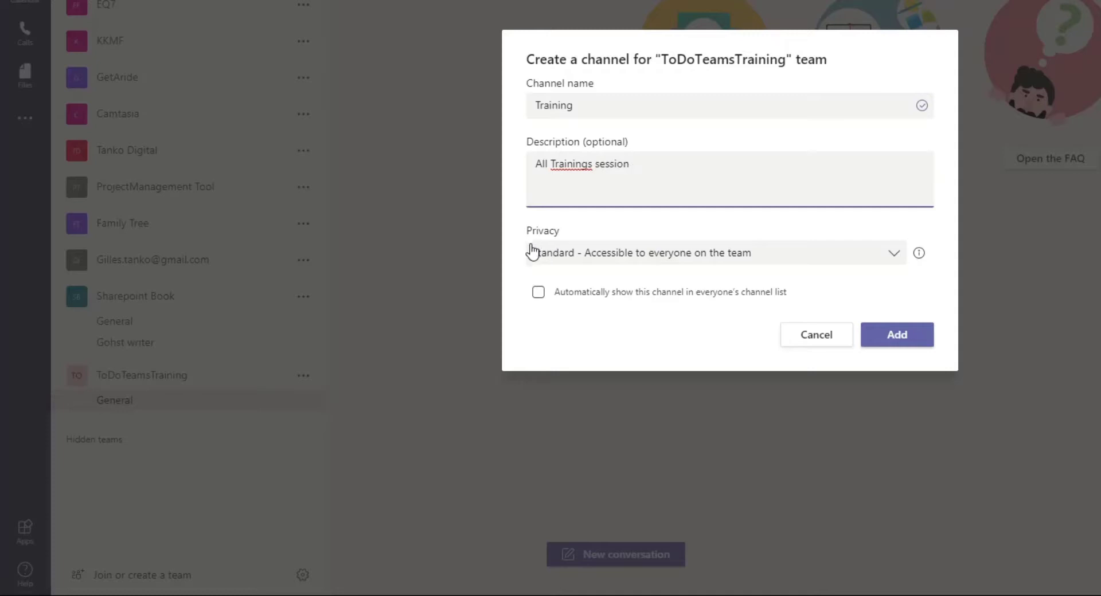
pyautogui.click(895, 261)
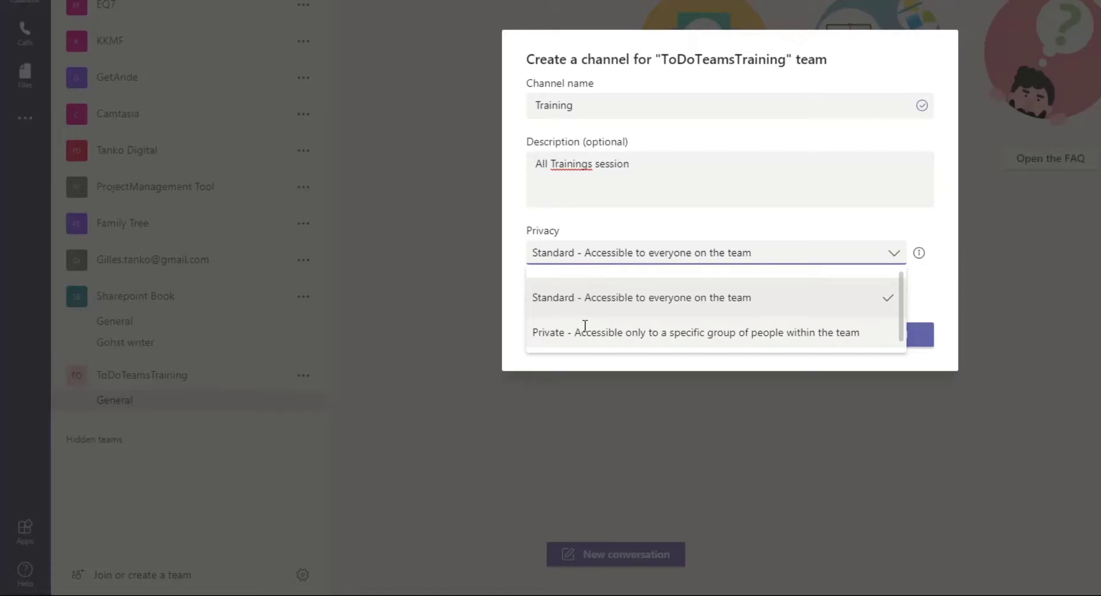
pyautogui.click(615, 297)
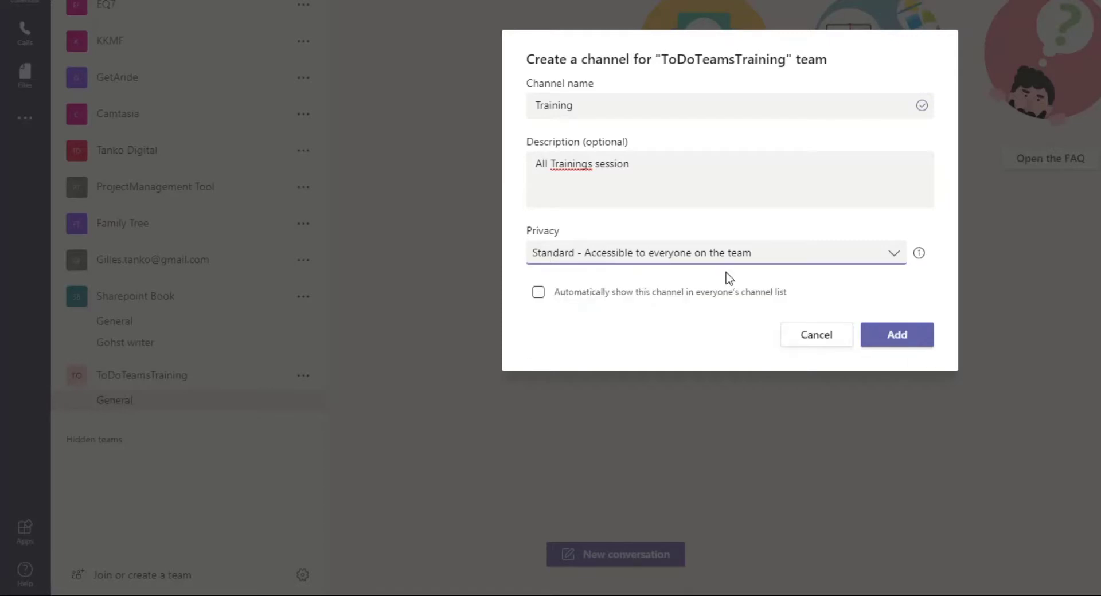
pyautogui.click(911, 342)
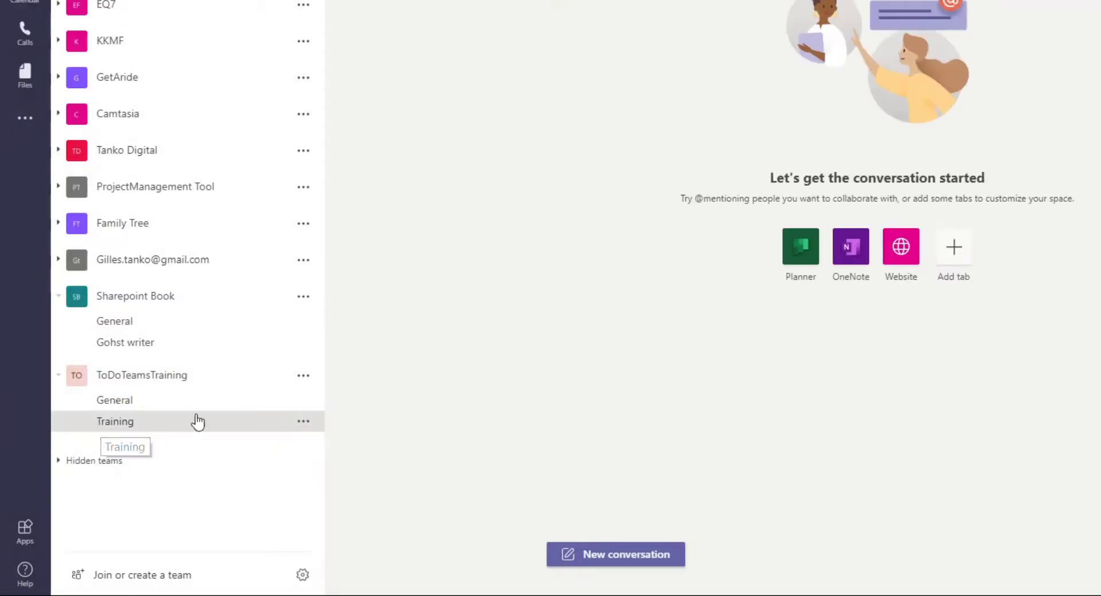
pyautogui.click(303, 376)
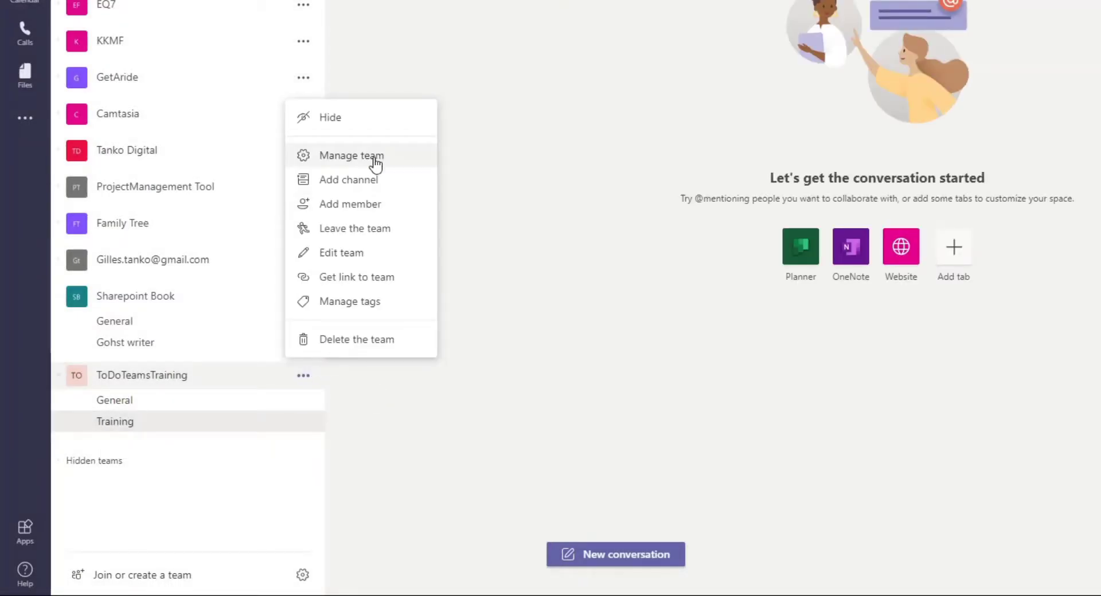
# Create a channel named 'CEO' with Private privacy
pyautogui.click(380, 181)
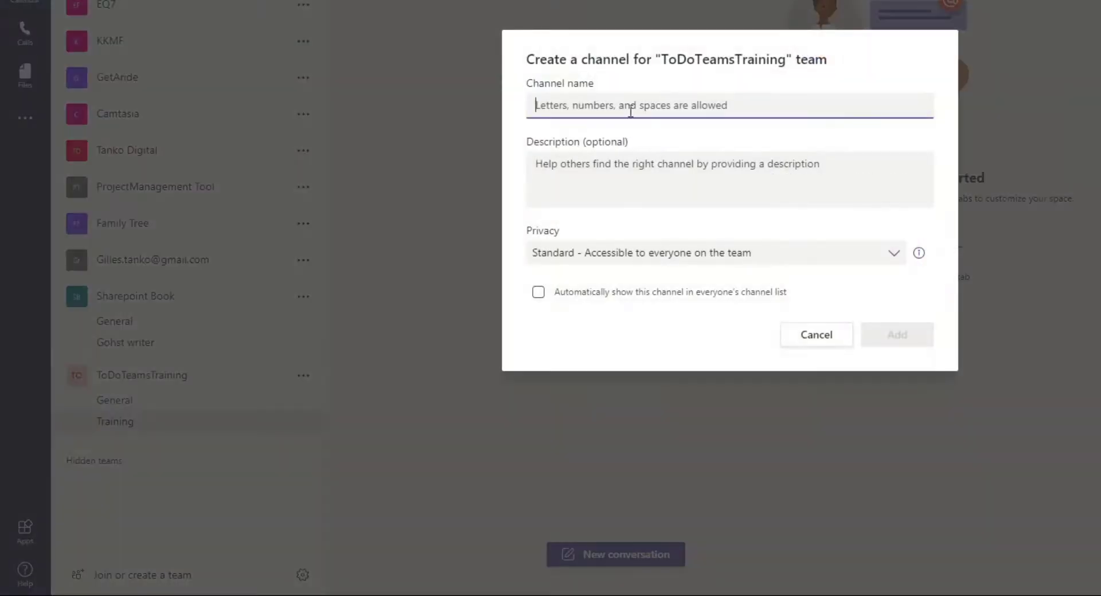
pyautogui.write('CEO')
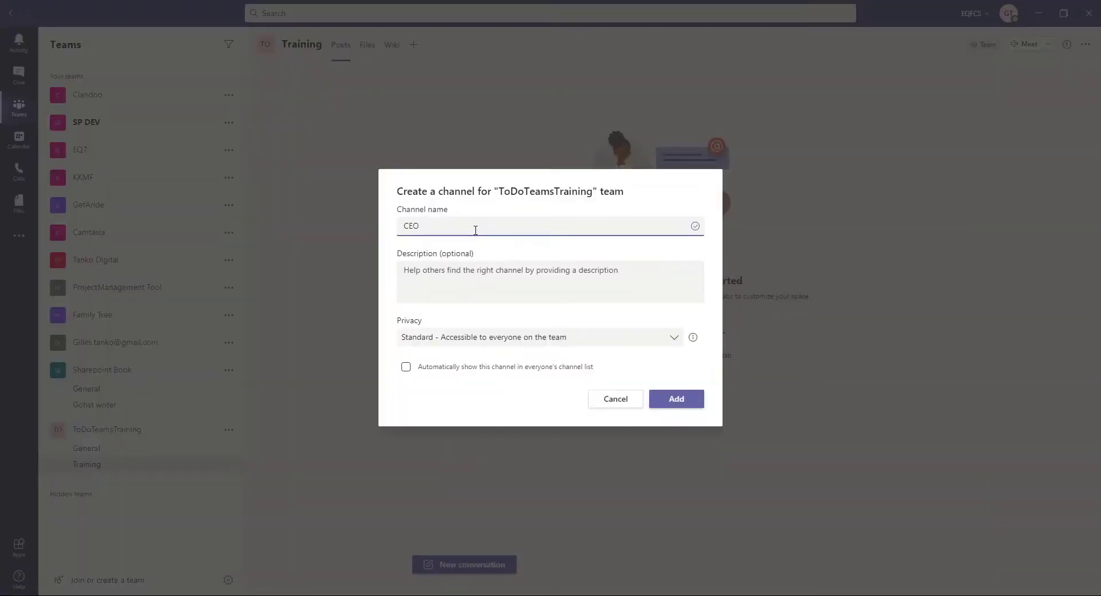
pyautogui.click(477, 283)
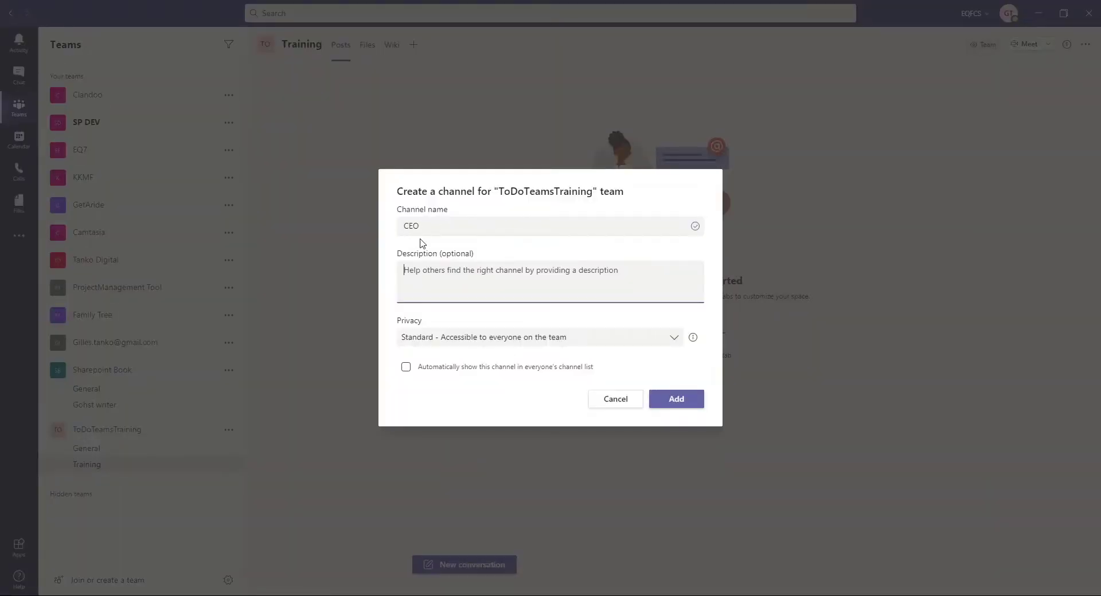
pyautogui.click(667, 343)
pyautogui.click(468, 395)
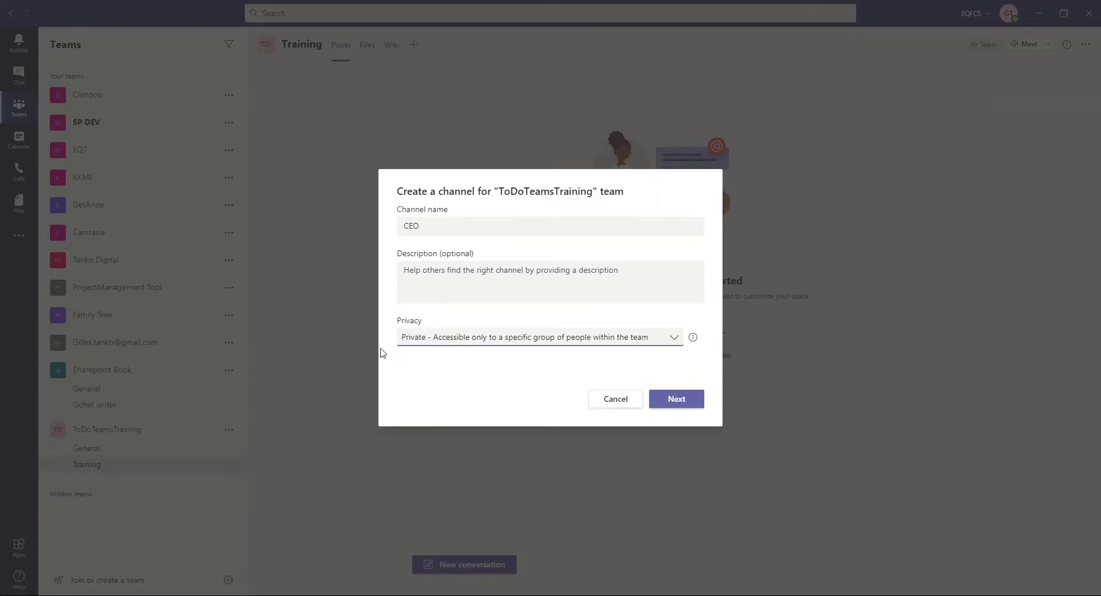
pyautogui.click(678, 399)
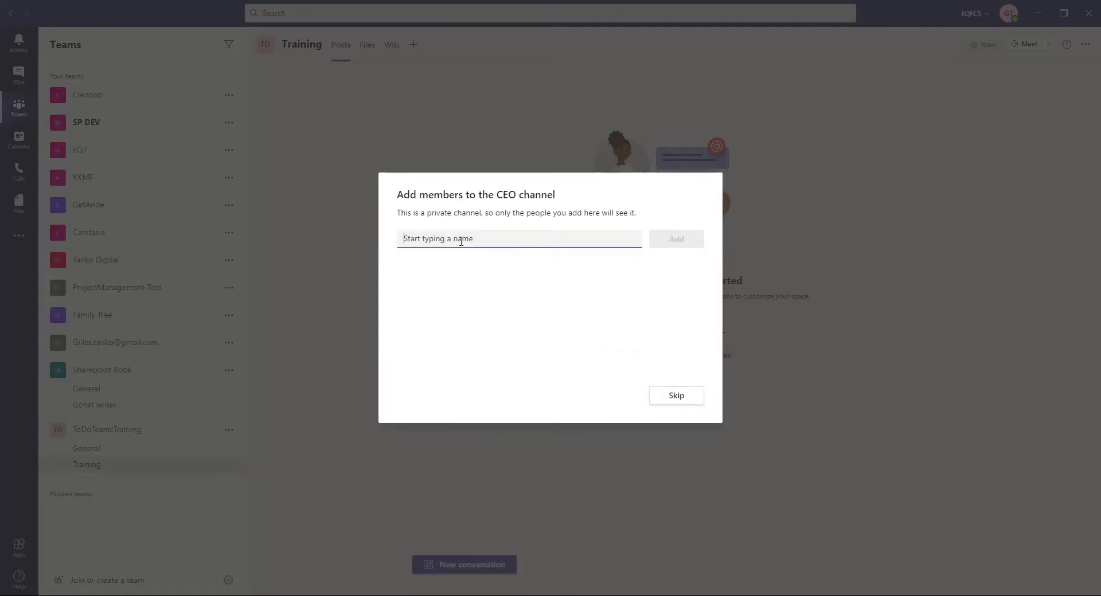
# Give one team member access to the CEO channel and finish
pyautogui.write('bori')
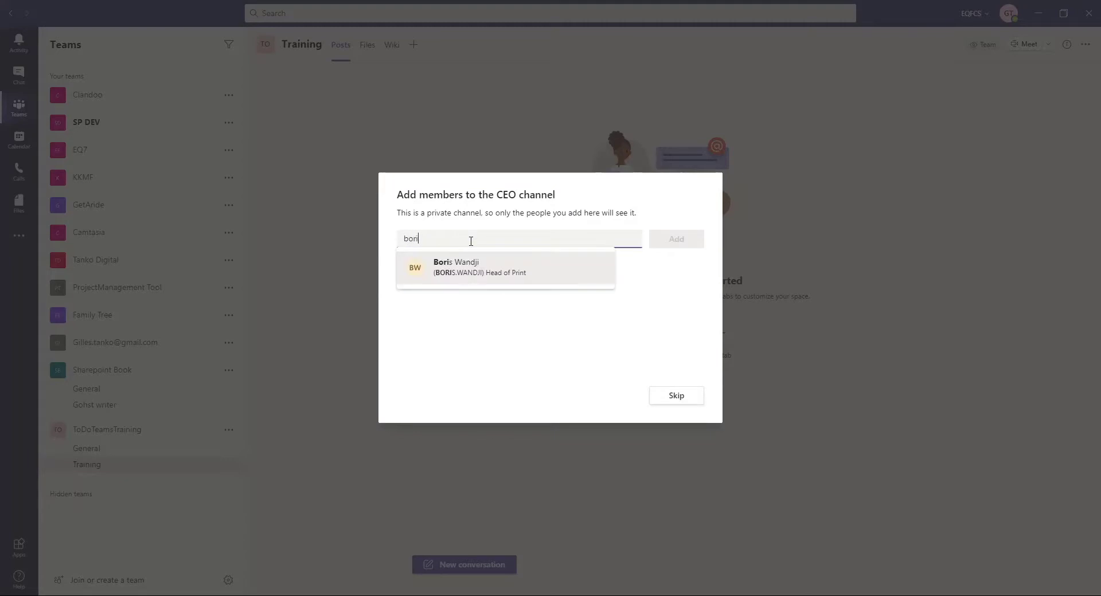
pyautogui.click(483, 266)
pyautogui.click(690, 245)
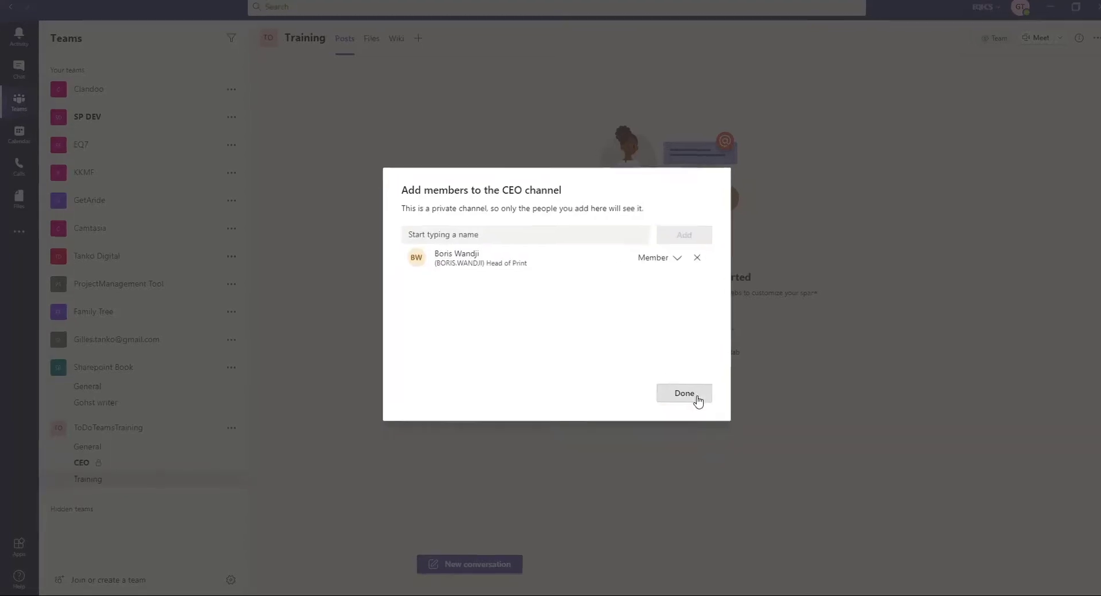
pyautogui.click(677, 396)
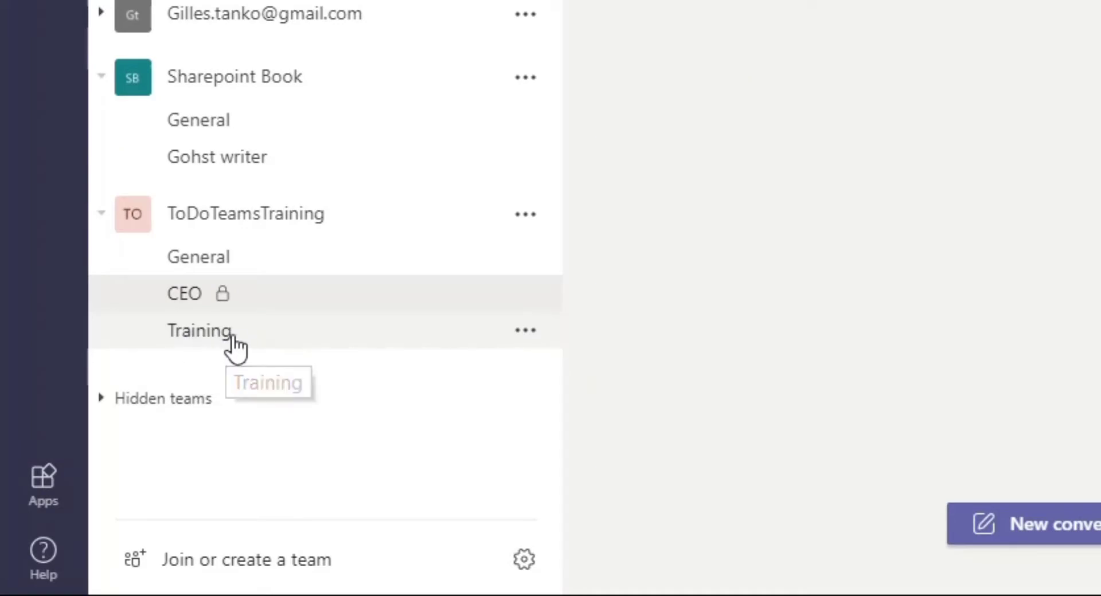
# Open Manage team for ToDoTeamsTraining and show its Members and guests
pyautogui.click(228, 218)
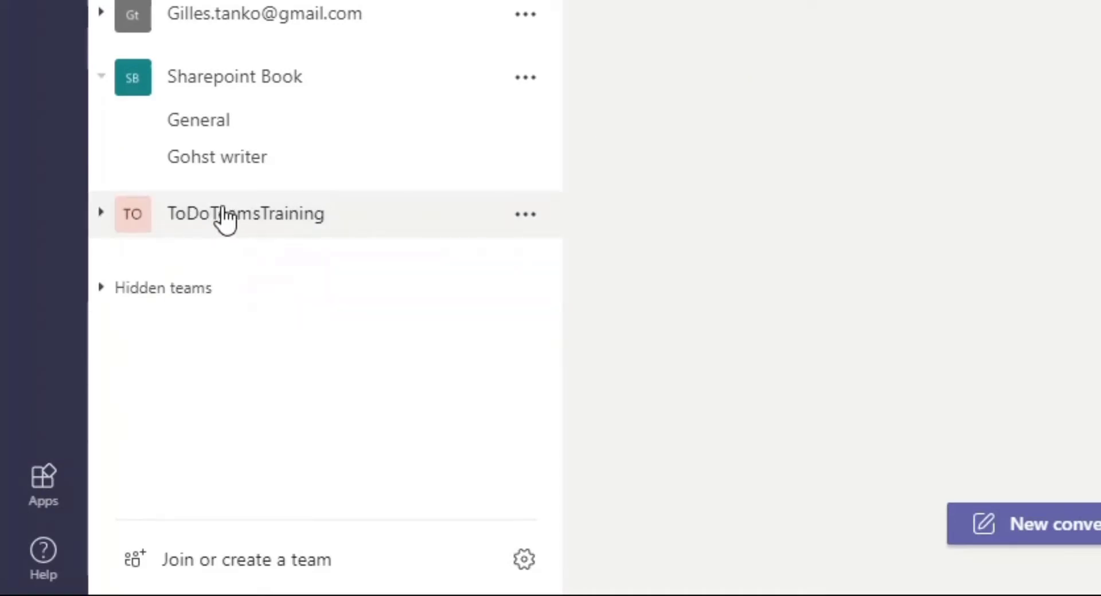
pyautogui.click(106, 221)
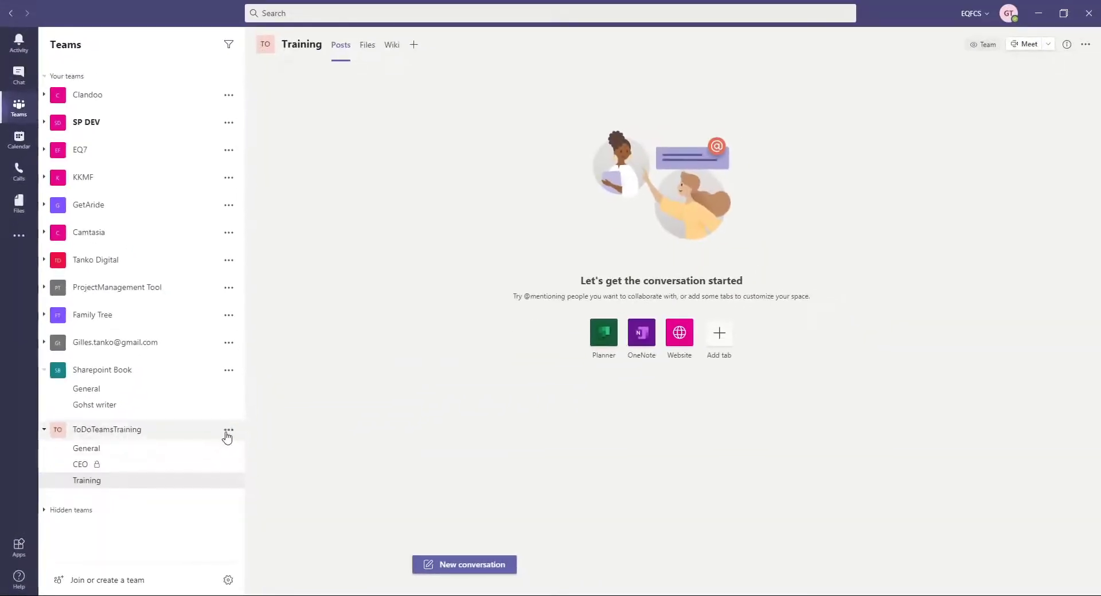
pyautogui.click(228, 431)
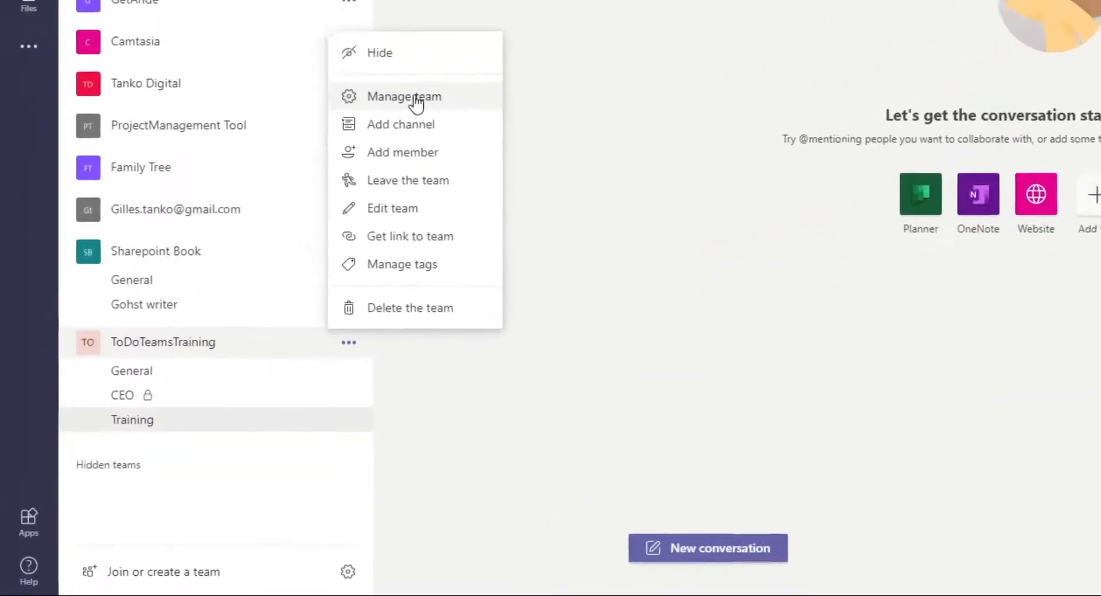
pyautogui.click(302, 228)
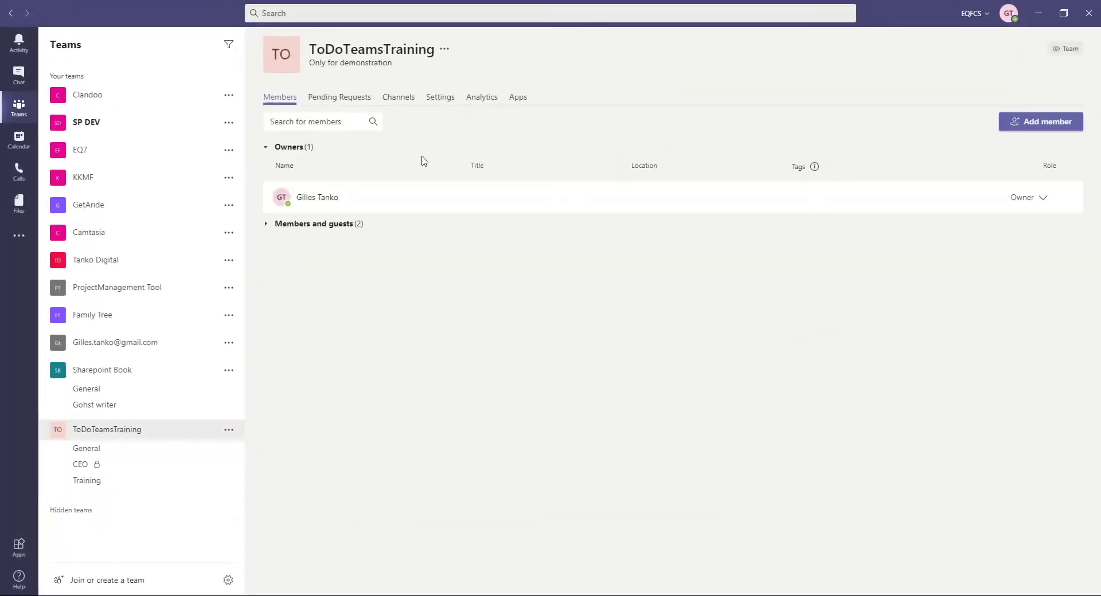
pyautogui.click(267, 226)
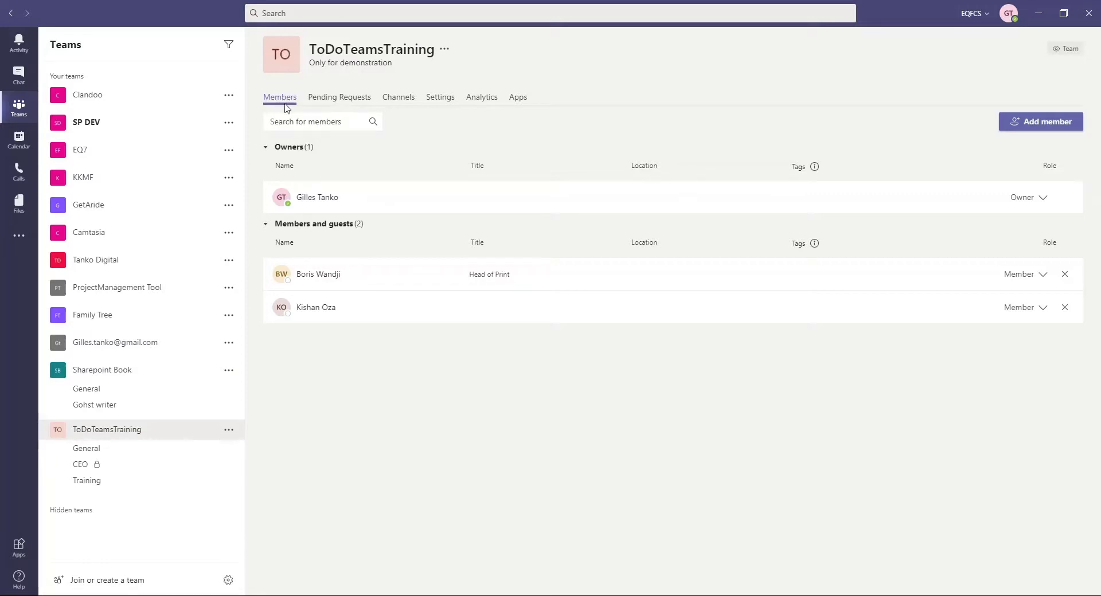
# Change the Head of Print member's role from Member to Owner
pyautogui.click(267, 149)
pyautogui.click(267, 149)
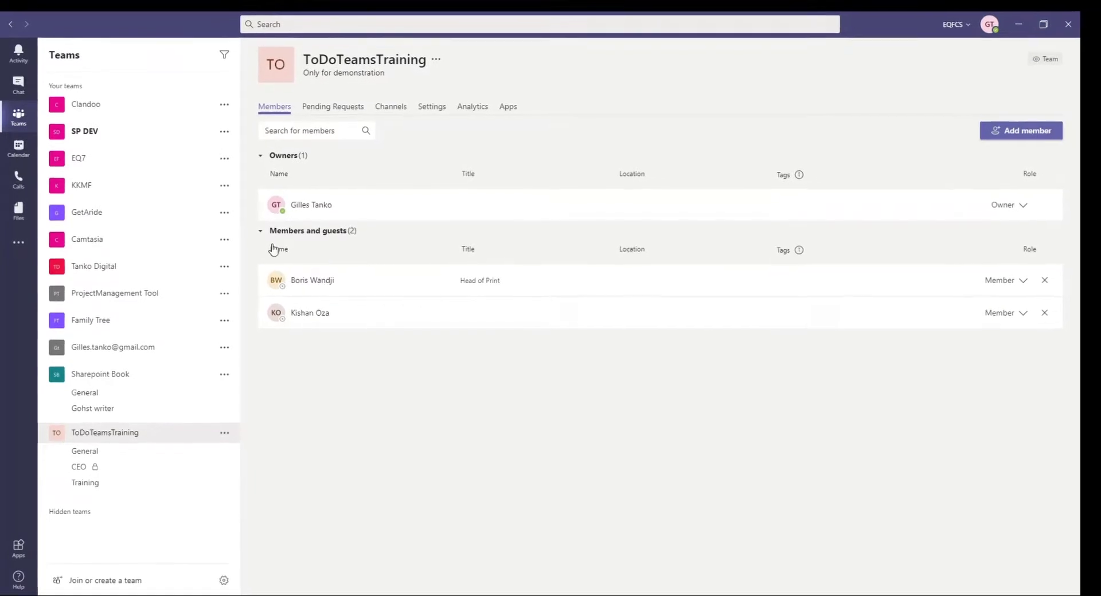
pyautogui.click(328, 230)
pyautogui.click(324, 233)
pyautogui.click(1016, 284)
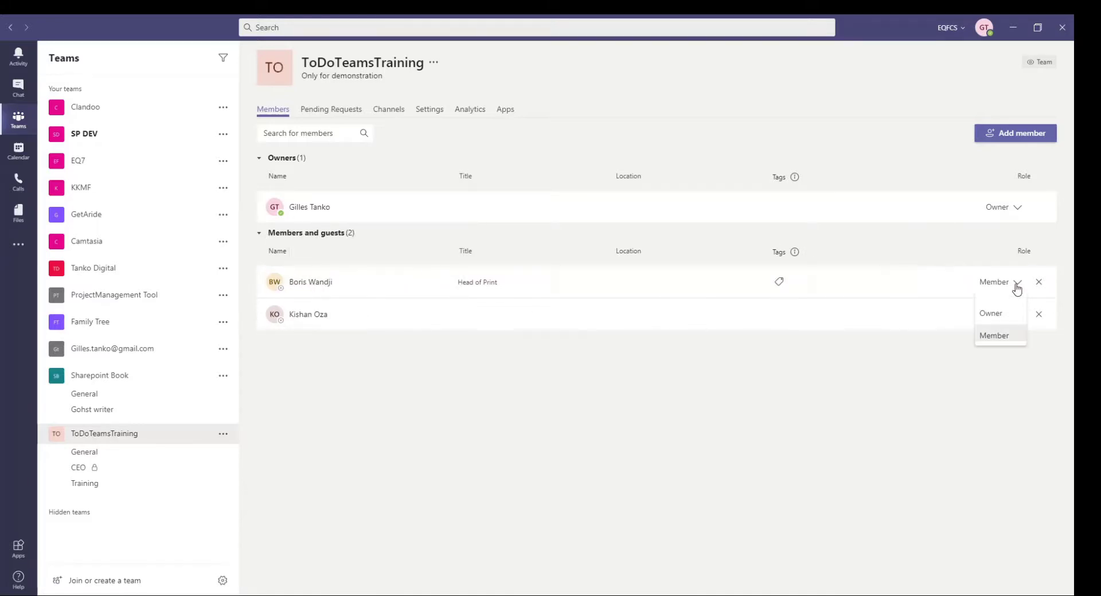
pyautogui.click(991, 314)
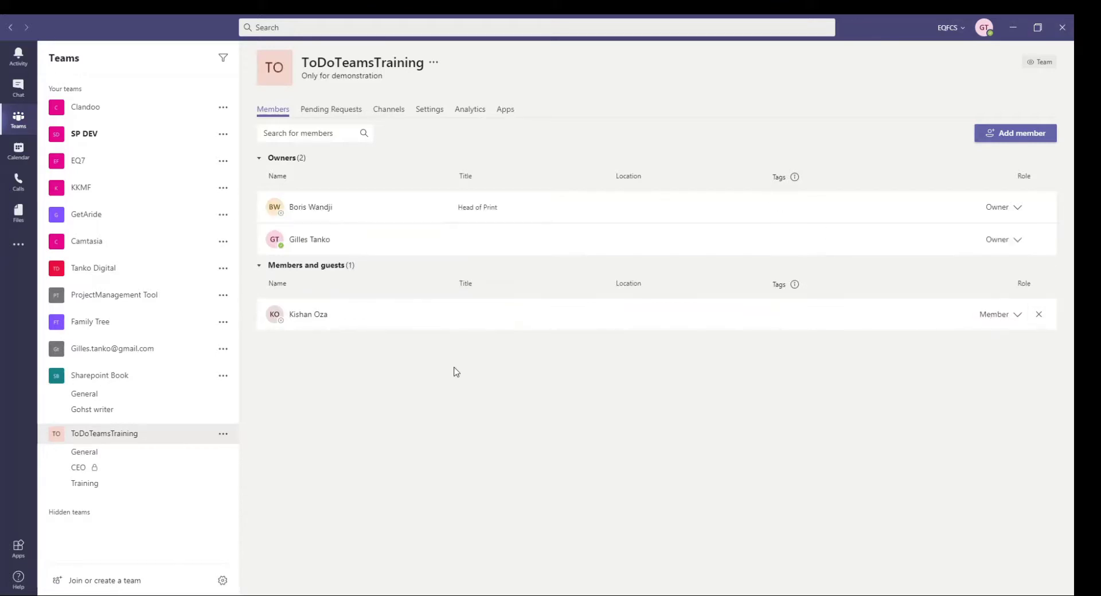
# Add two more people, found by searching 'si', as members of the team
pyautogui.click(1008, 135)
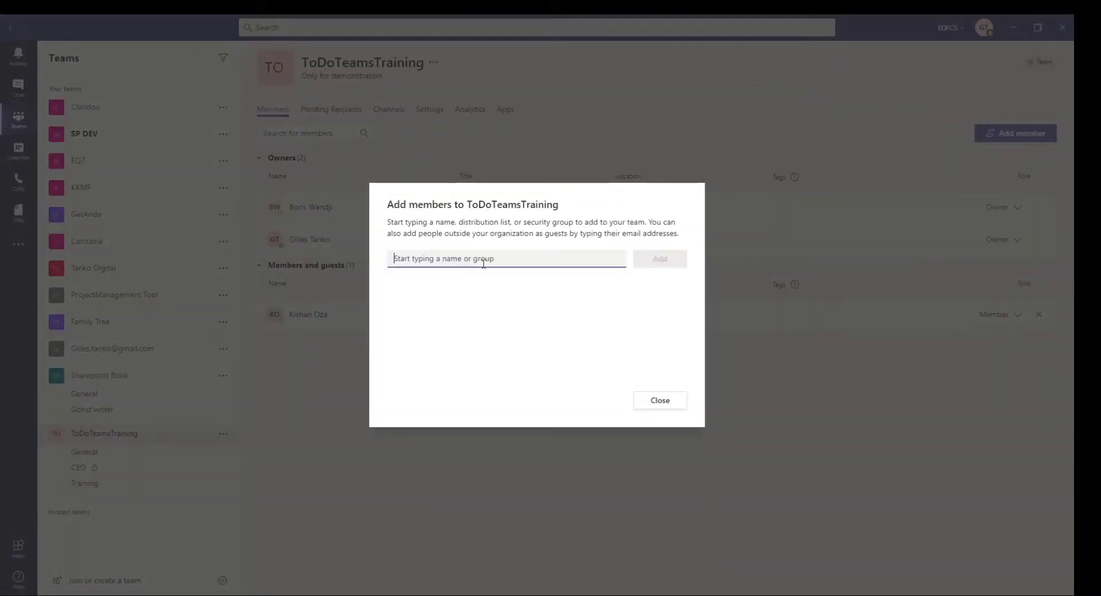
pyautogui.write('la')
pyautogui.press('BackSpace')
pyautogui.press('BackSpace')
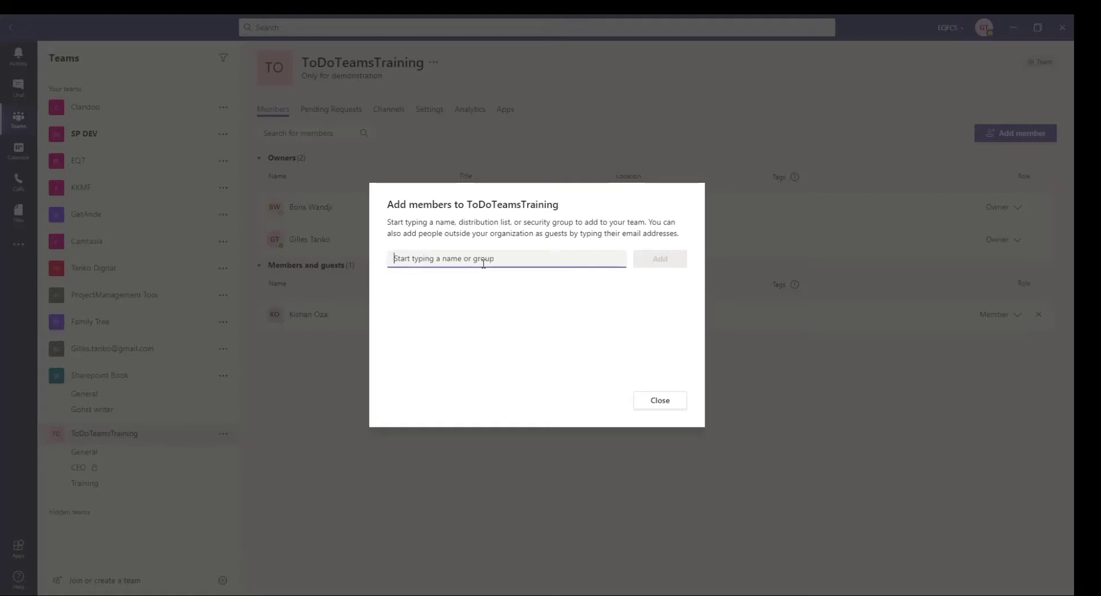
pyautogui.write('ci')
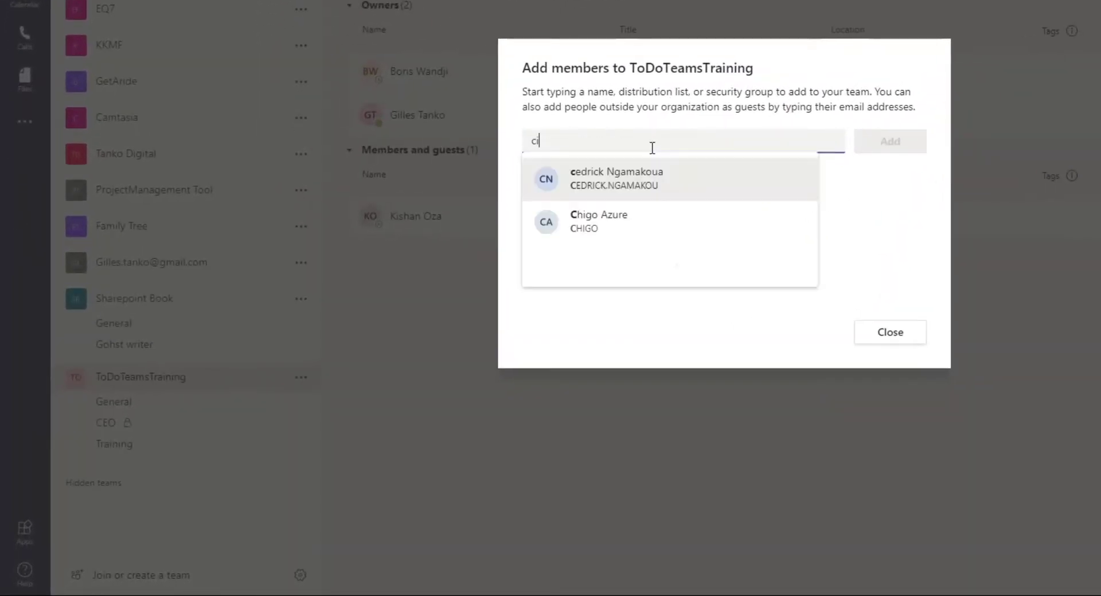
pyautogui.press('BackSpace')
pyautogui.press('BackSpace')
pyautogui.write('si')
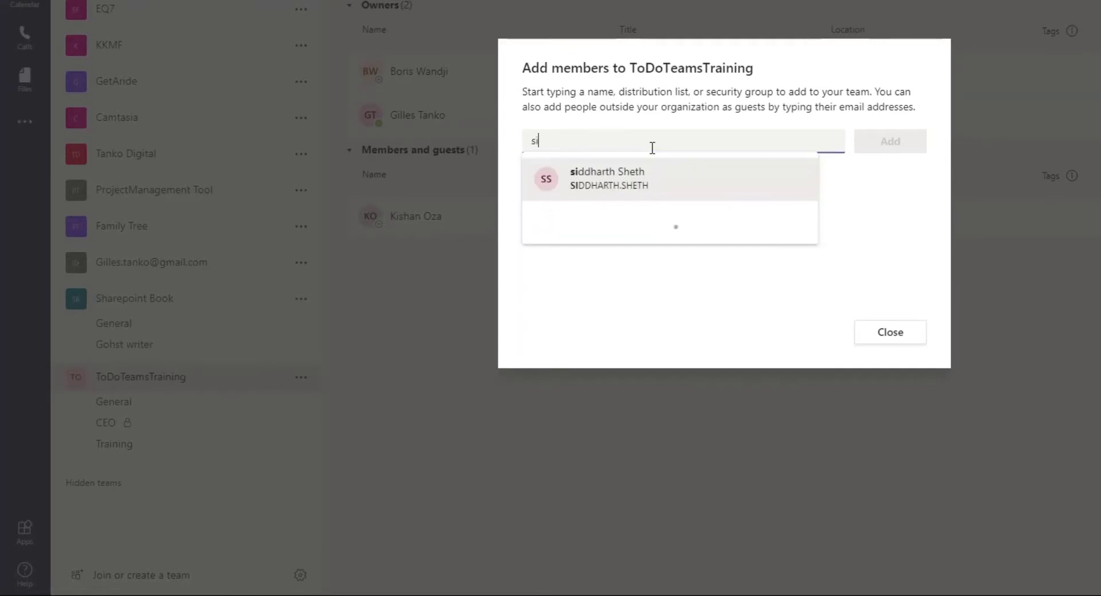
pyautogui.click(605, 194)
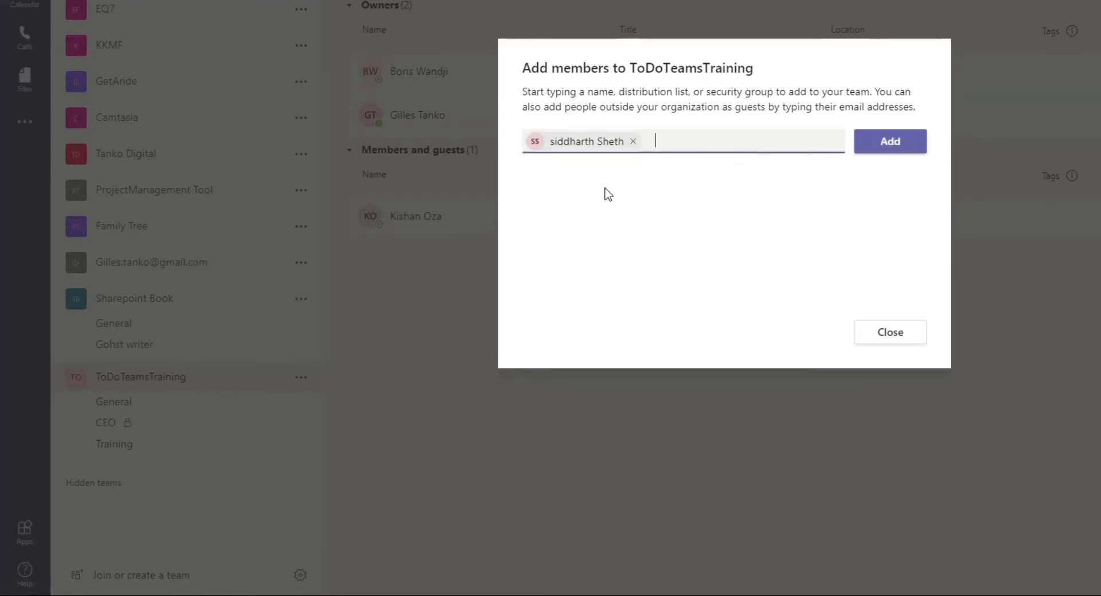
pyautogui.write('si')
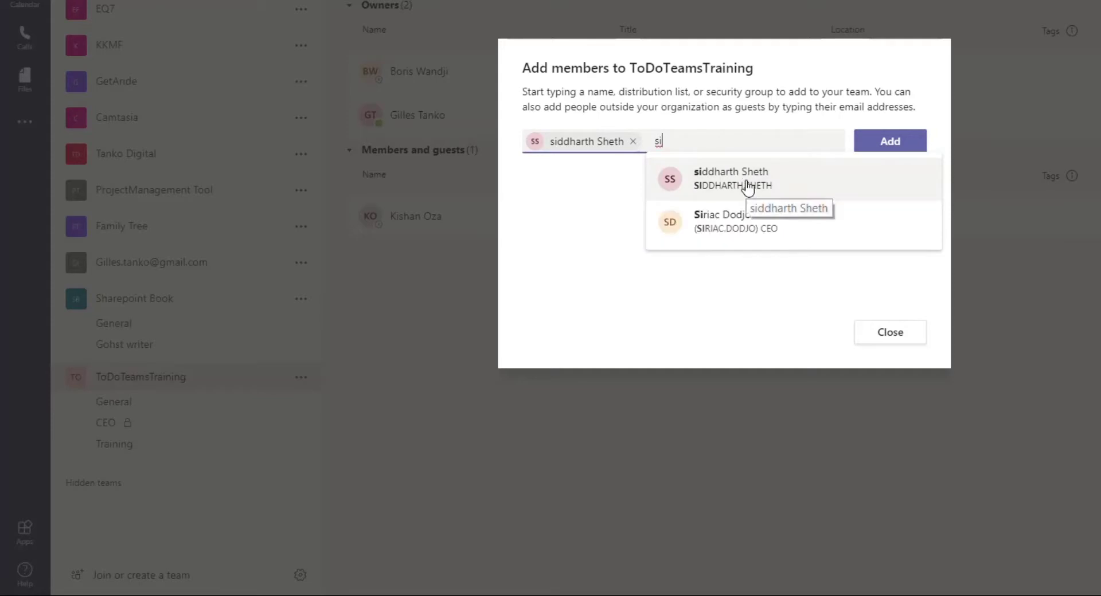
pyautogui.click(752, 229)
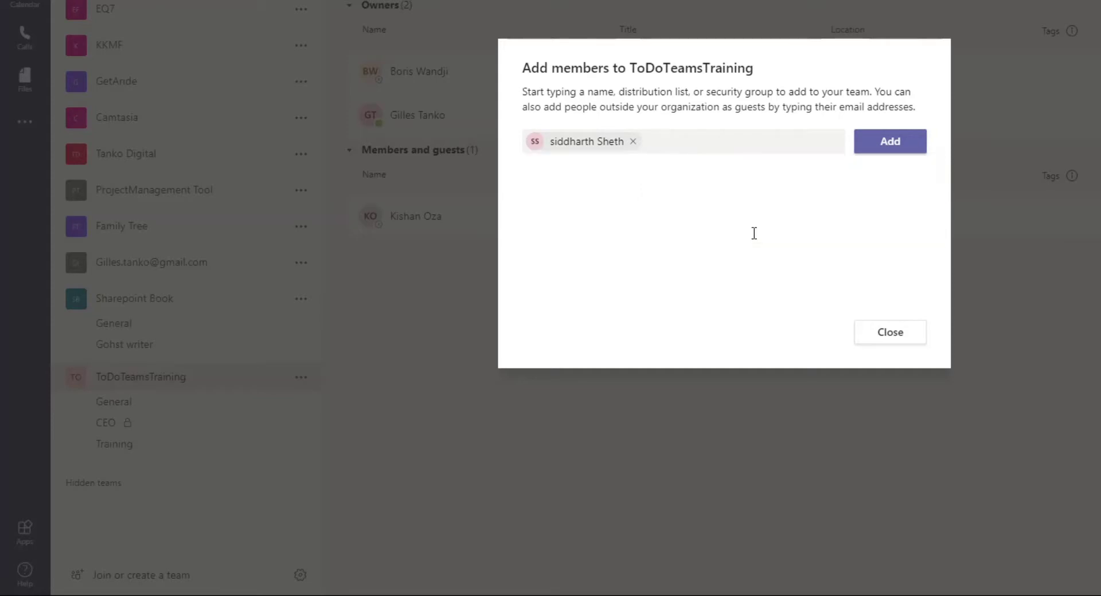
pyautogui.click(917, 145)
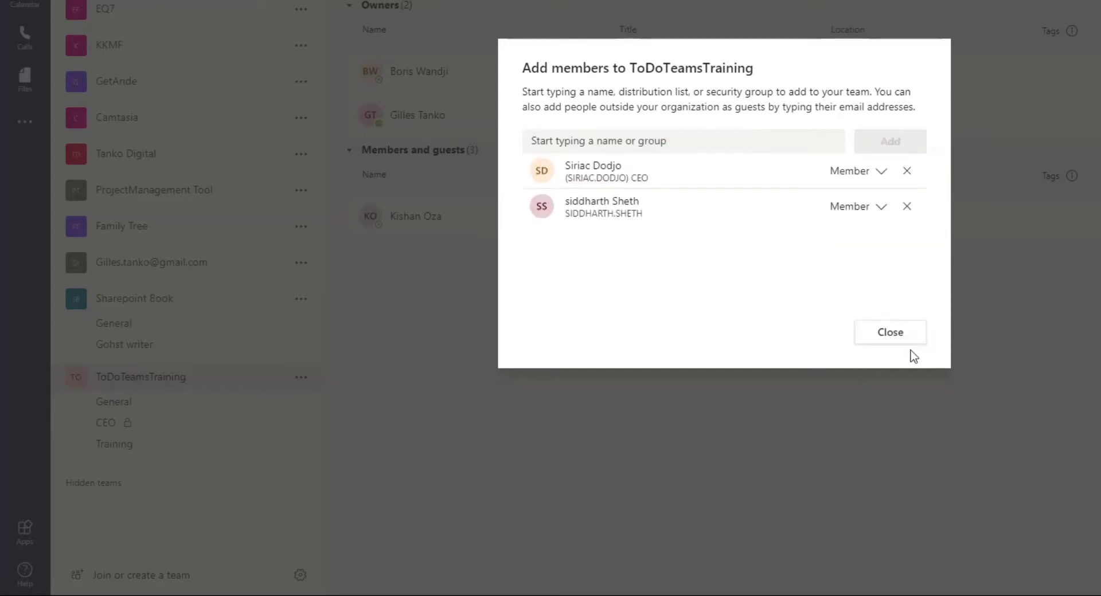
pyautogui.click(900, 338)
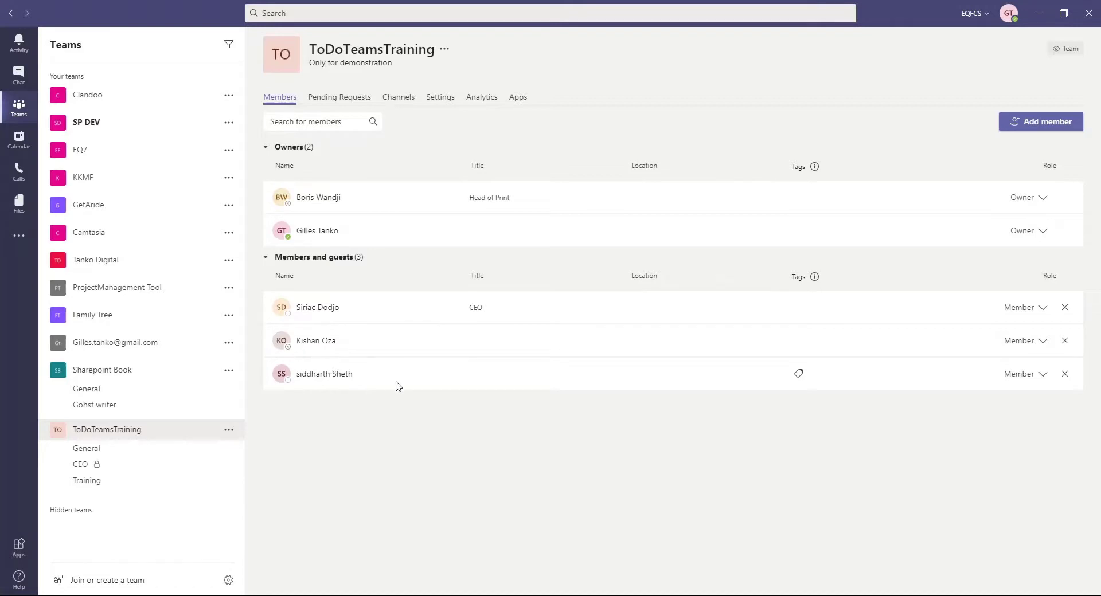
# Open the team picture settings and choose to upload a new picture
pyautogui.click(444, 102)
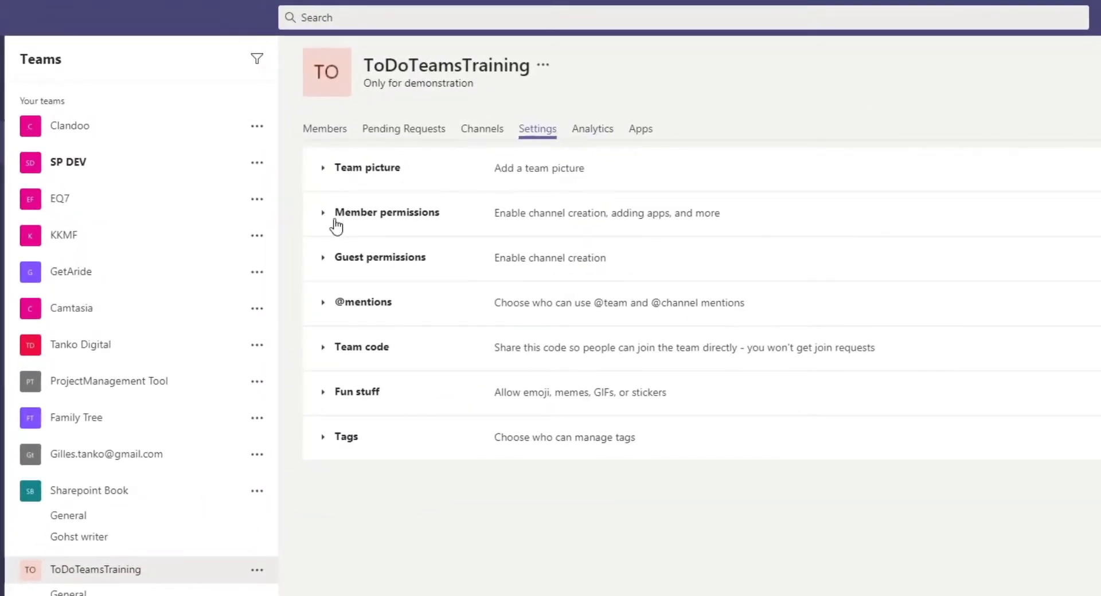
pyautogui.click(322, 168)
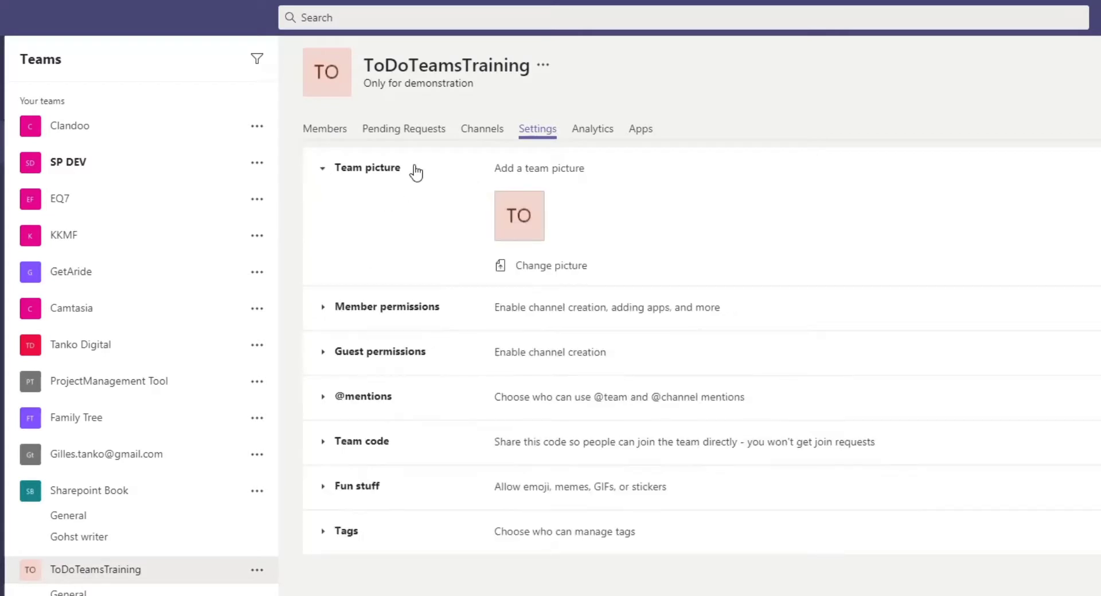
pyautogui.click(563, 270)
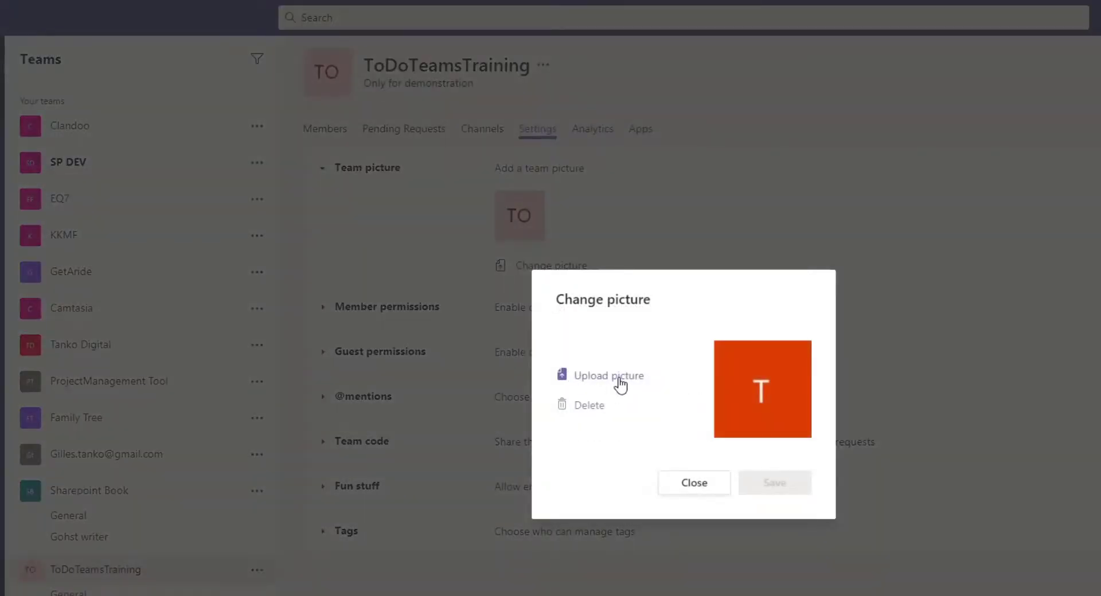
pyautogui.click(621, 381)
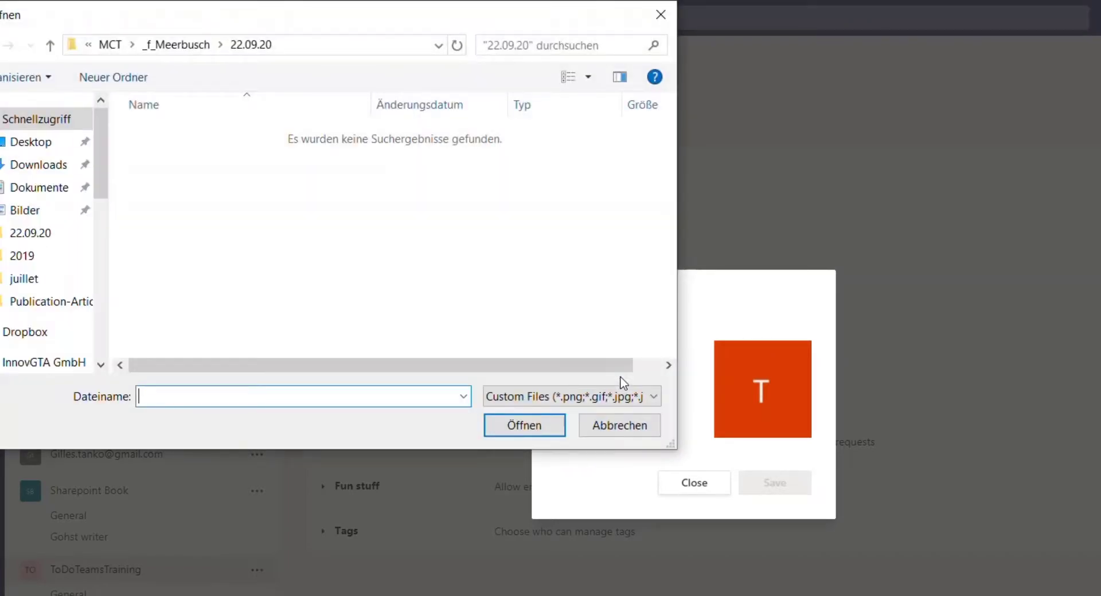
# Pick sl-1_460_400.jpg from the Bilder folder and save it as the team picture
pyautogui.scroll(-2, 105, 206)
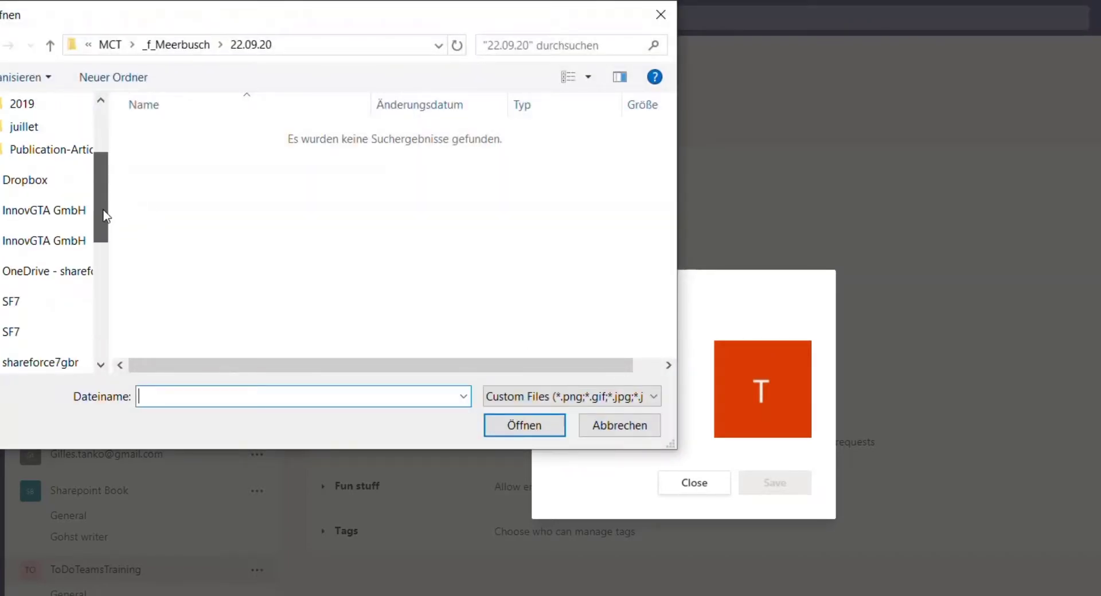
pyautogui.click(95, 210)
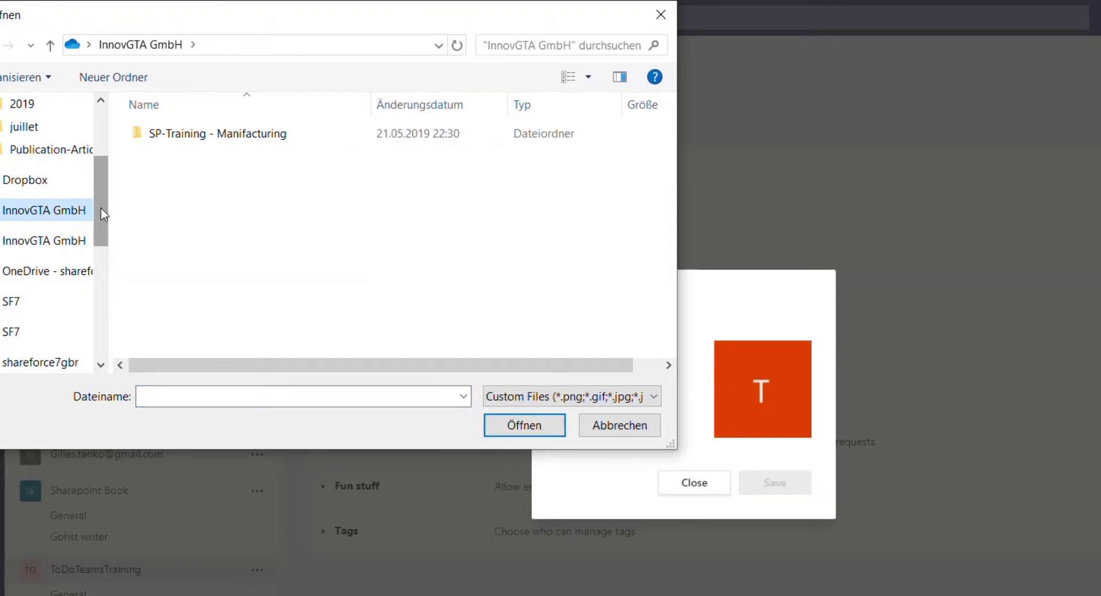
pyautogui.scroll(2, 98, 167)
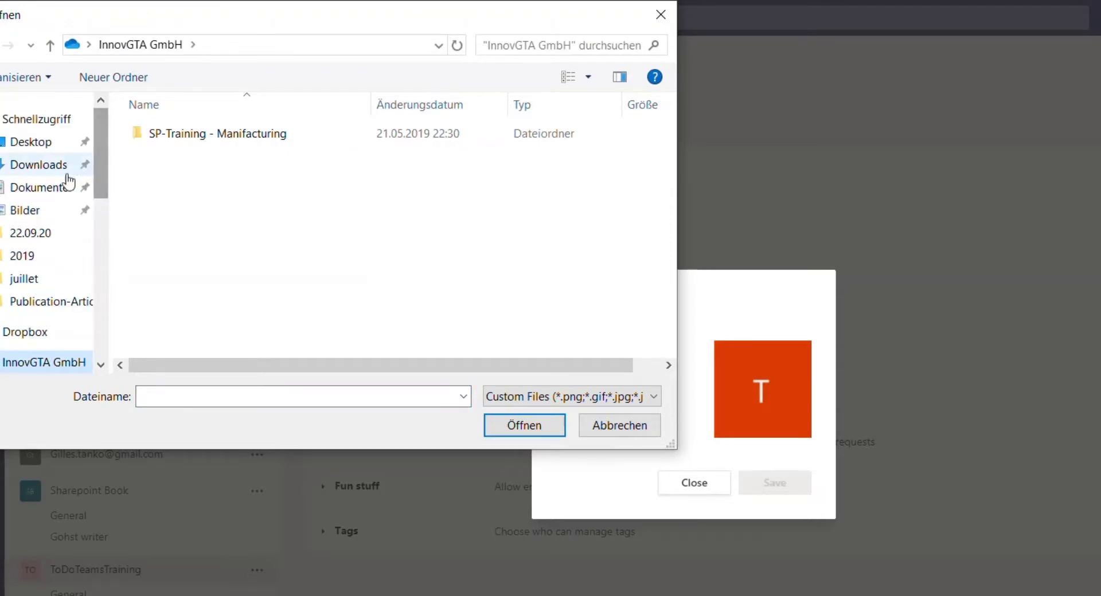
pyautogui.click(33, 212)
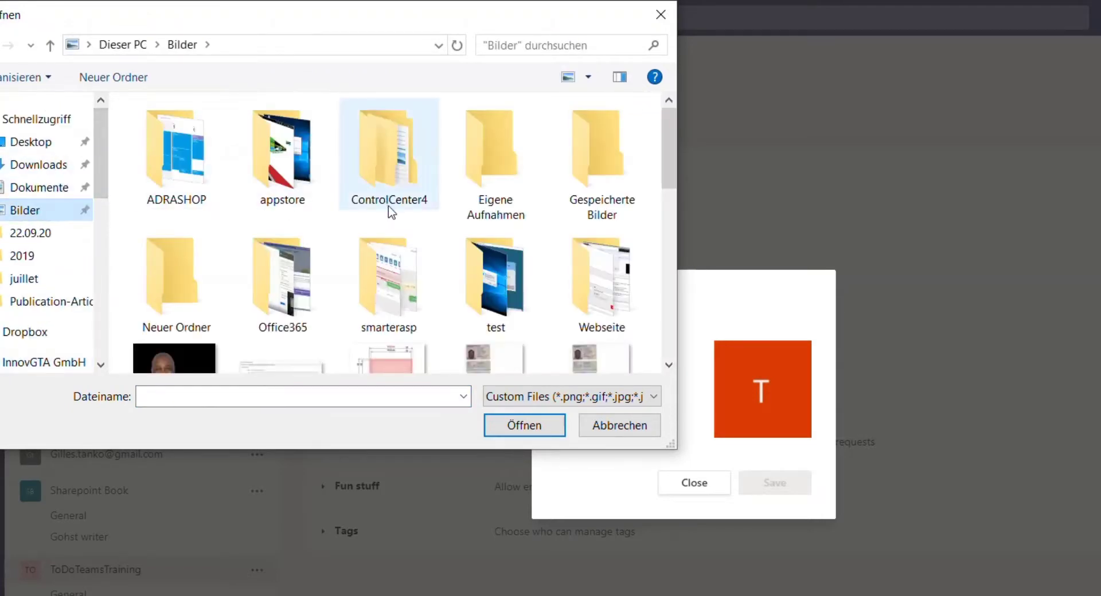
pyautogui.scroll(-10, 390, 211)
pyautogui.scroll(-2, 389, 212)
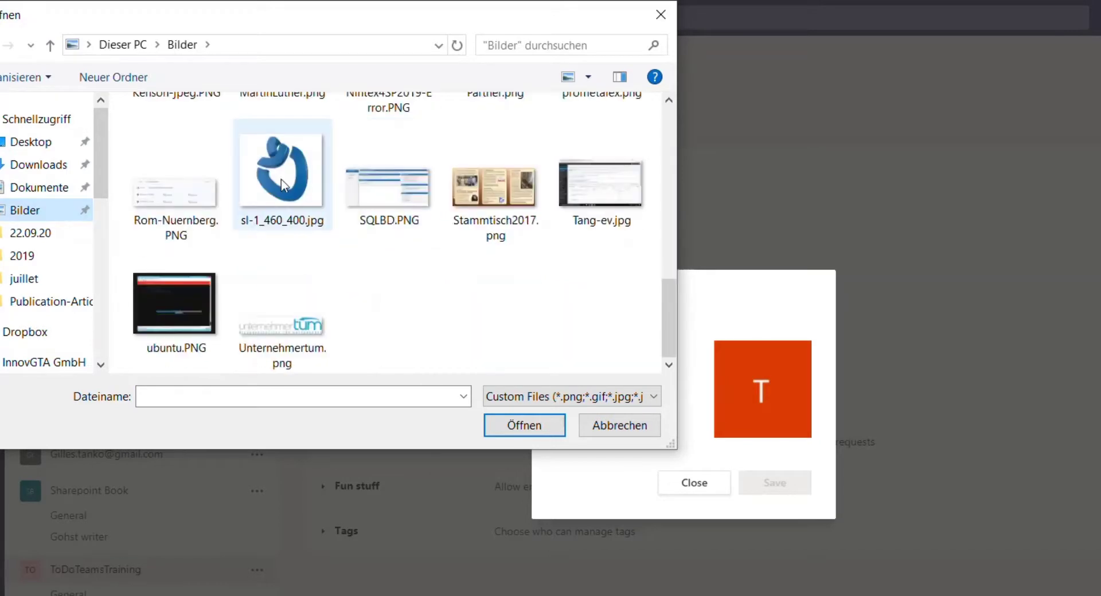
pyautogui.click(306, 208)
pyautogui.click(514, 427)
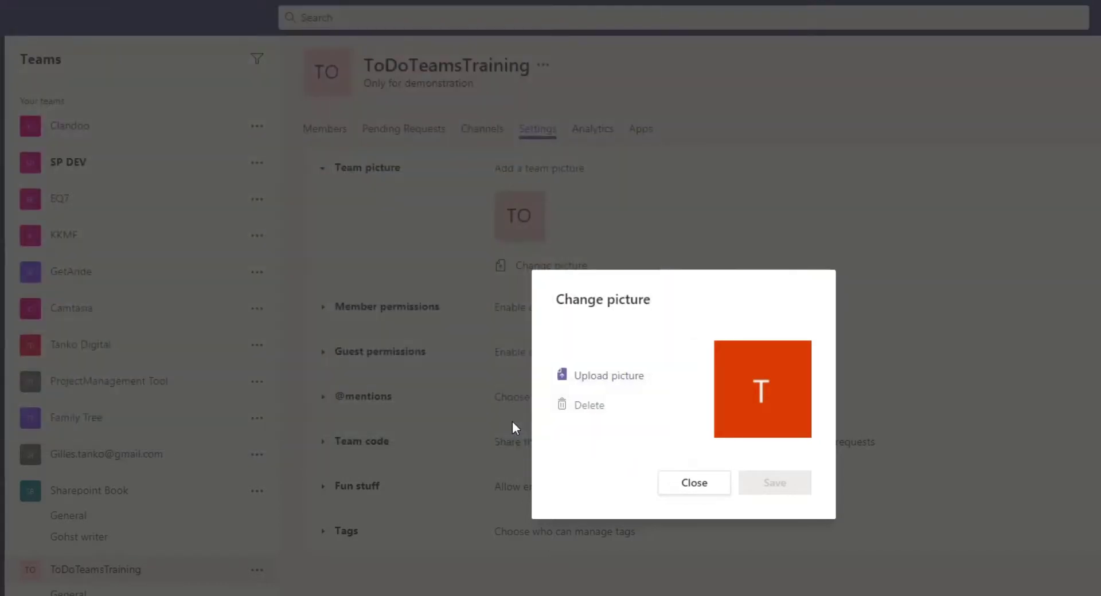
pyautogui.click(763, 492)
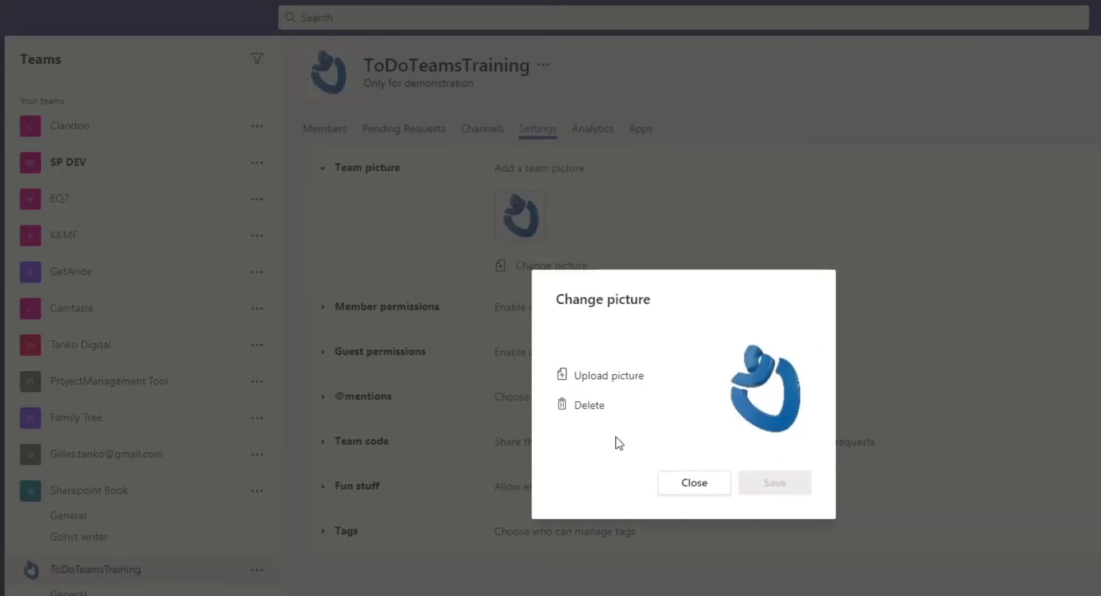
pyautogui.click(697, 484)
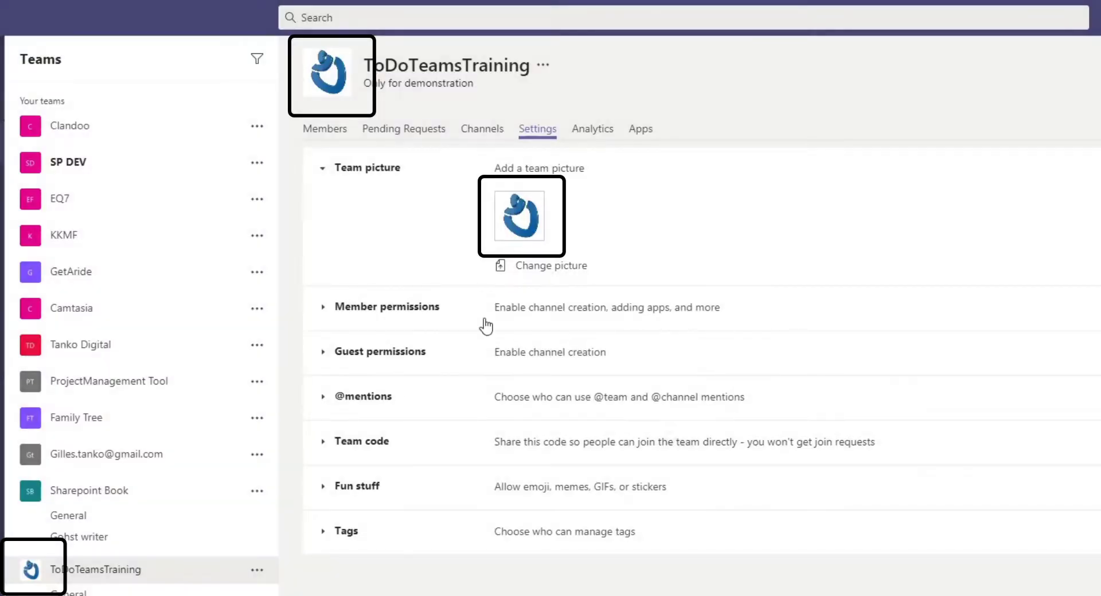
# Expand and look through the team's Member permissions settings
pyautogui.click(321, 310)
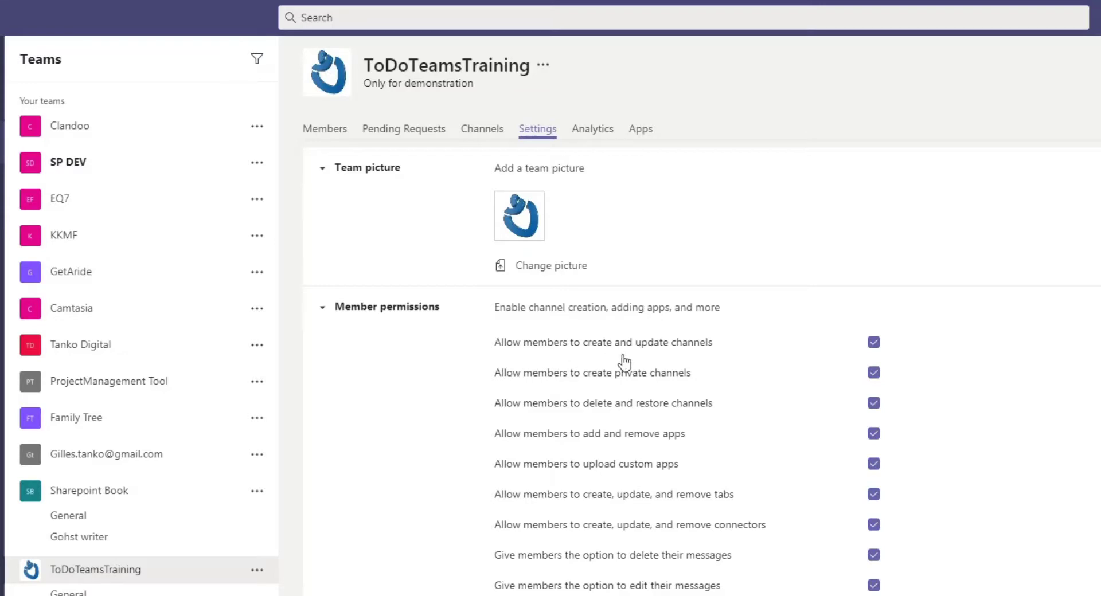
pyautogui.scroll(-1, 449, 572)
pyautogui.scroll(-1, 449, 571)
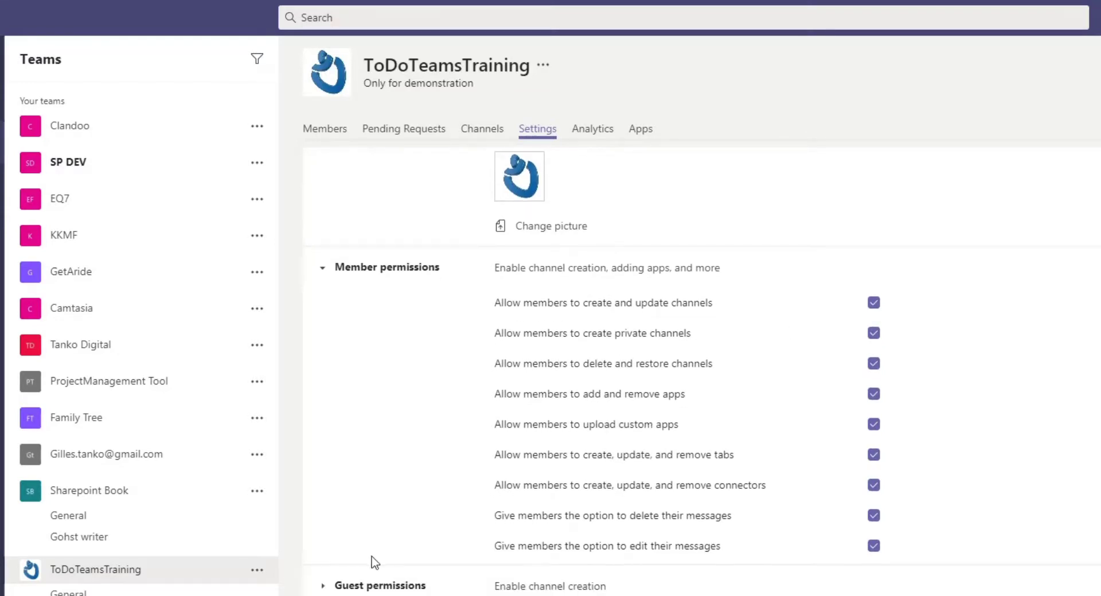
pyautogui.scroll(-2, 327, 590)
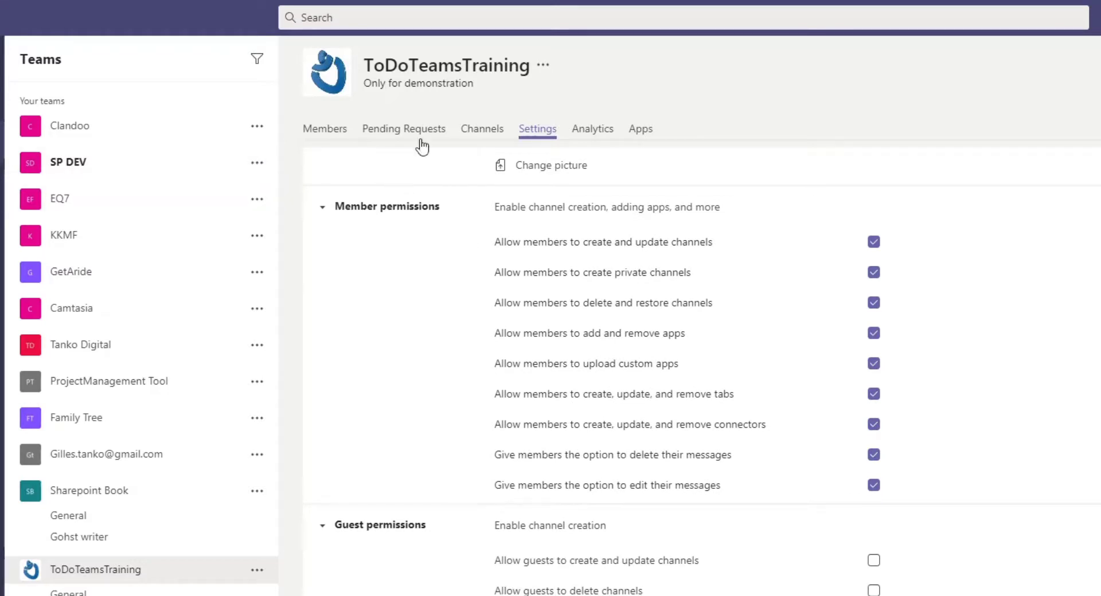
# Review the team's Members, Analytics and Channels tabs, then minimize the Teams app
pyautogui.click(321, 131)
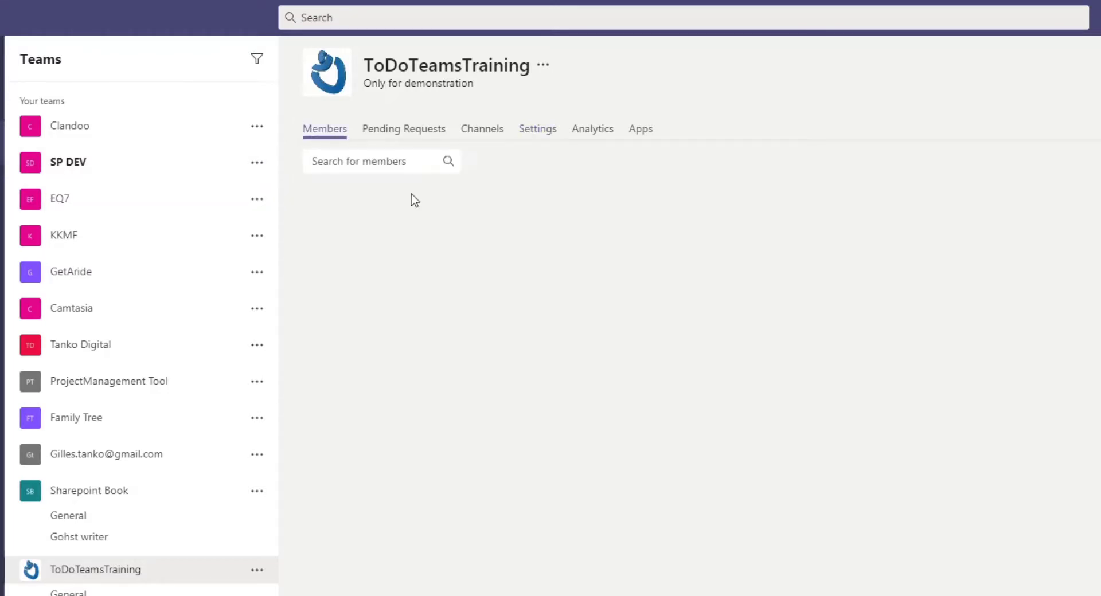
pyautogui.click(307, 204)
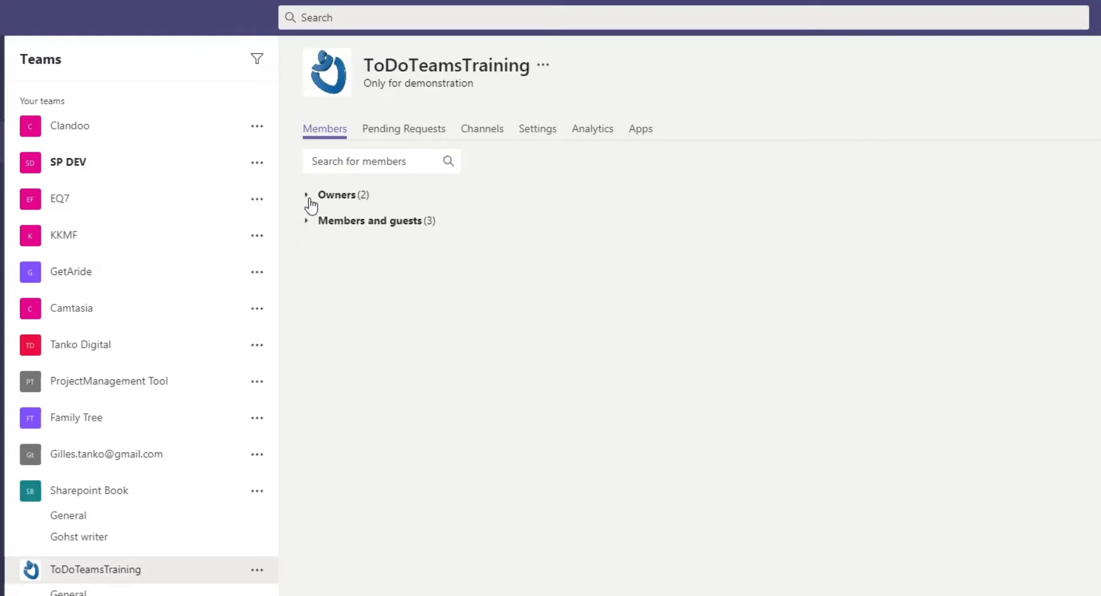
pyautogui.click(311, 201)
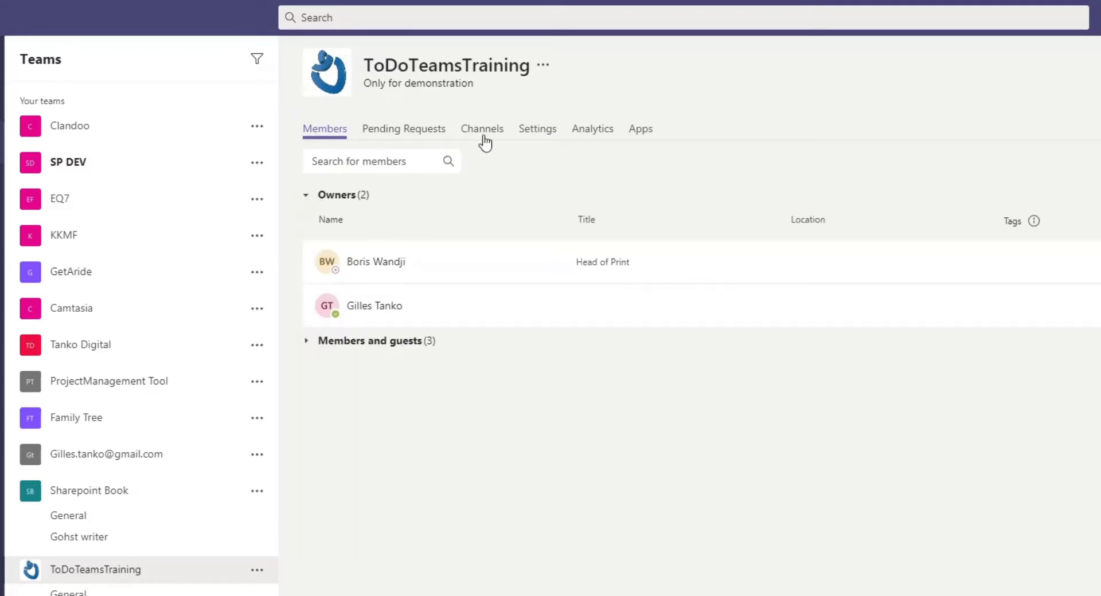
pyautogui.click(543, 134)
pyautogui.click(601, 133)
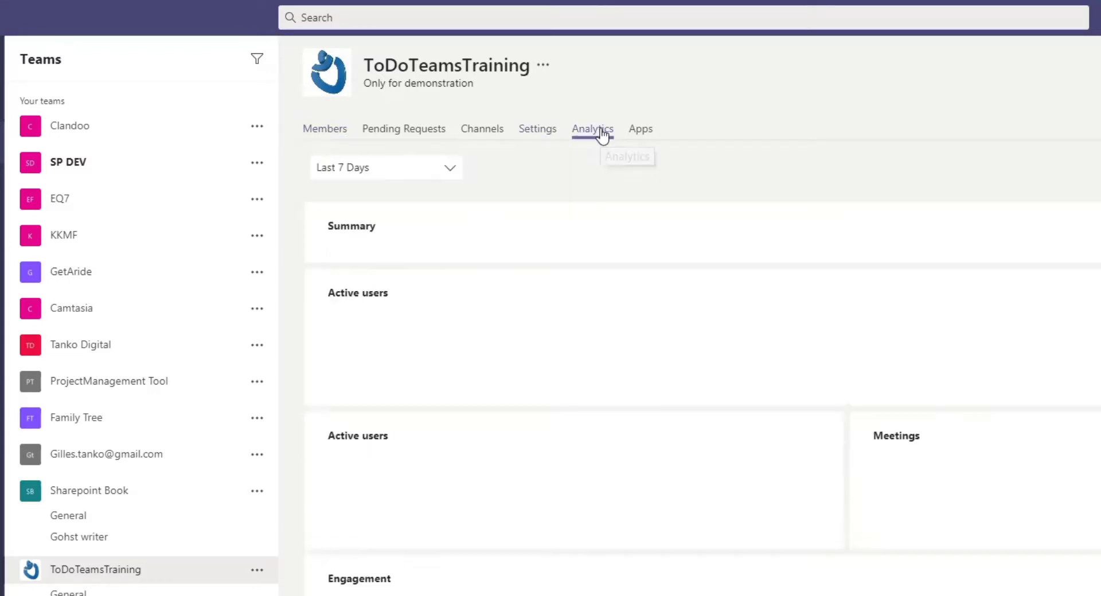
pyautogui.click(482, 130)
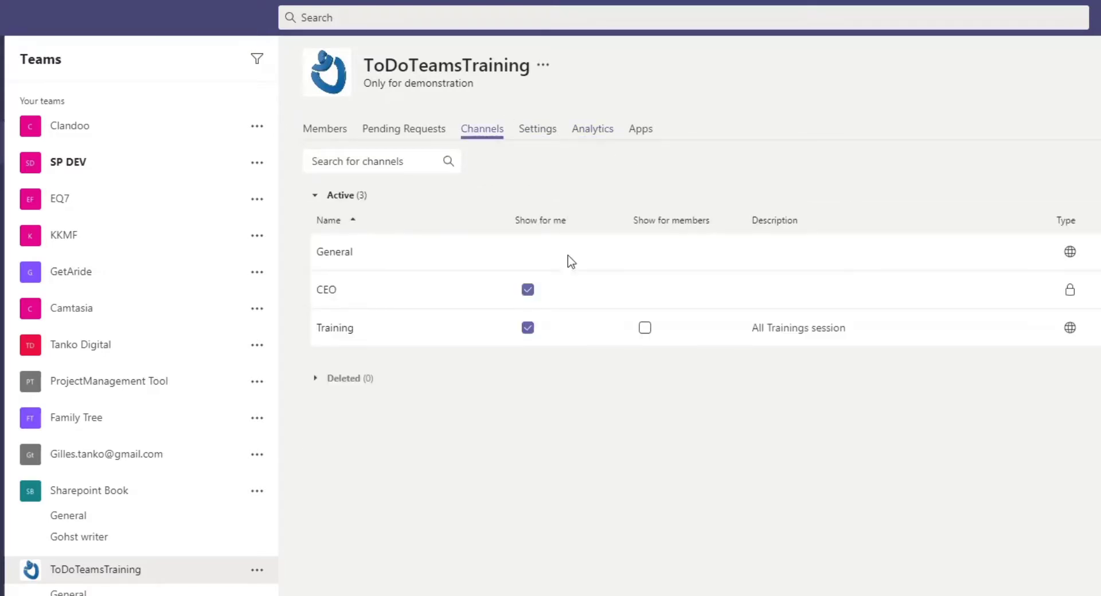
pyautogui.click(325, 132)
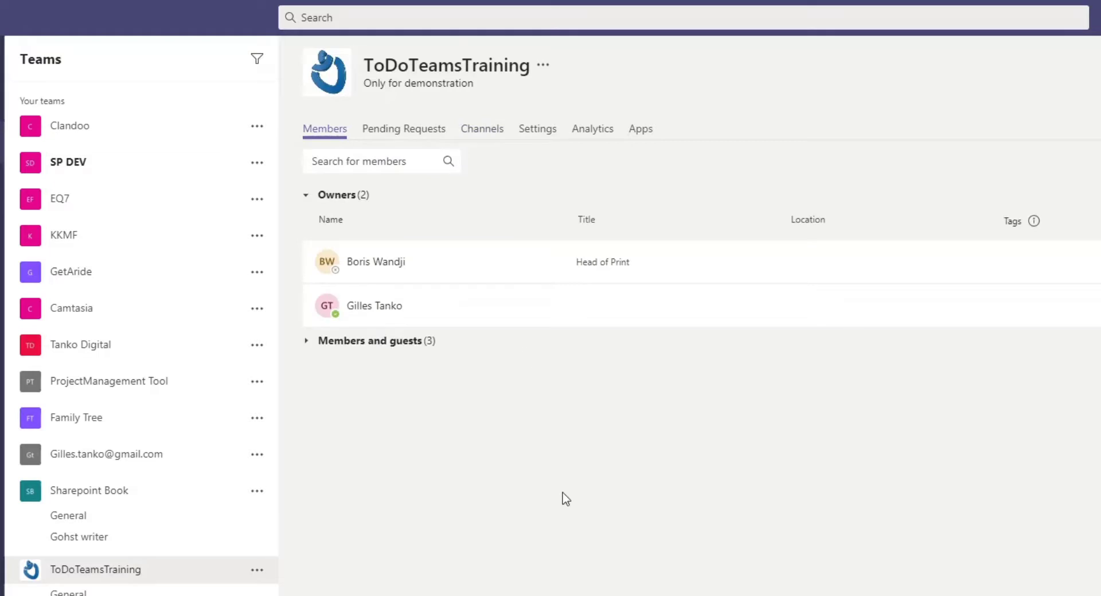
pyautogui.click(306, 341)
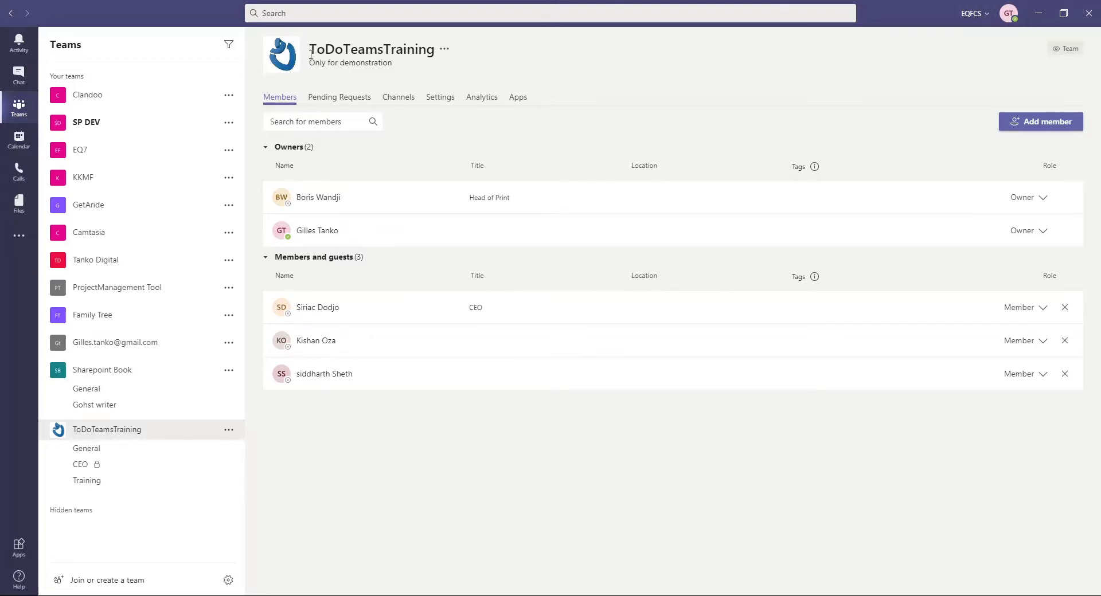
pyautogui.moveTo(314, 49); pyautogui.dragTo(436, 62)
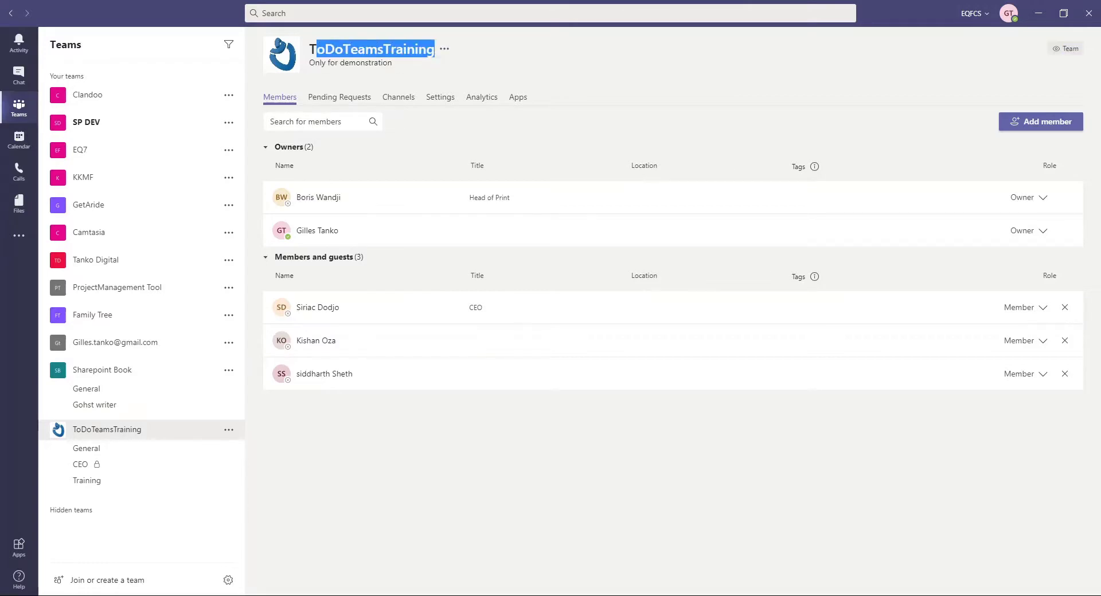
pyautogui.click(1039, 12)
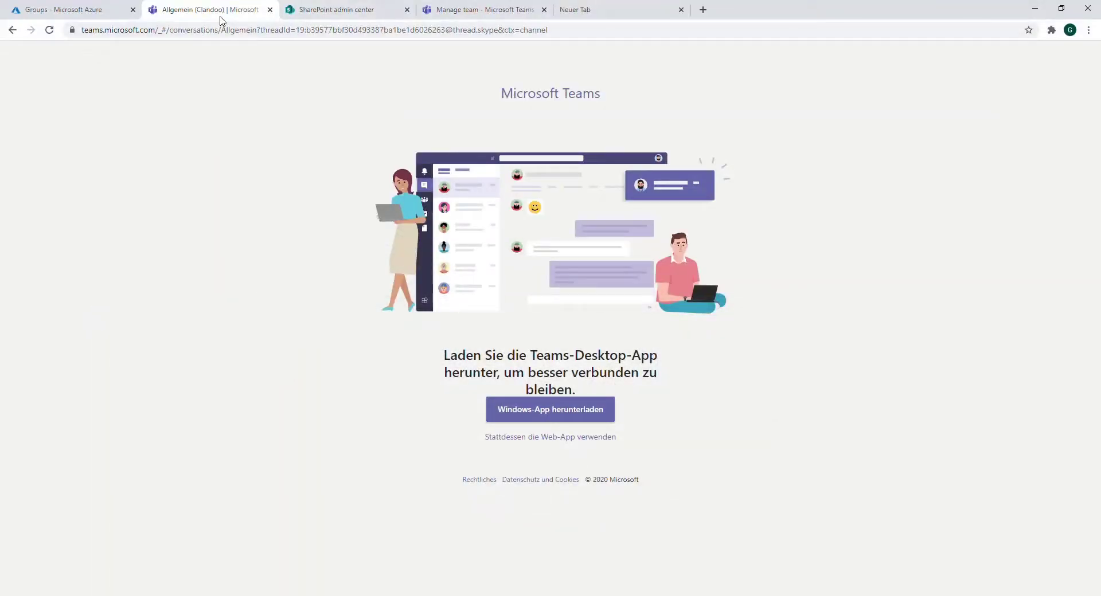
# Leave the SharePoint admin center and open the Microsoft 365 admin center home from the app launcher
pyautogui.click(91, 11)
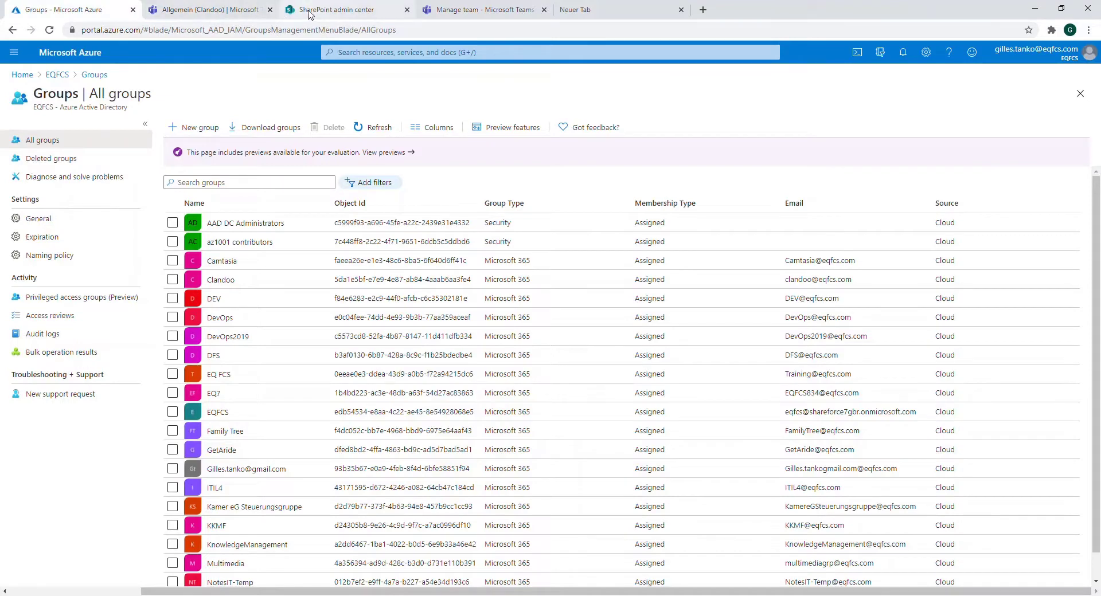
pyautogui.click(310, 14)
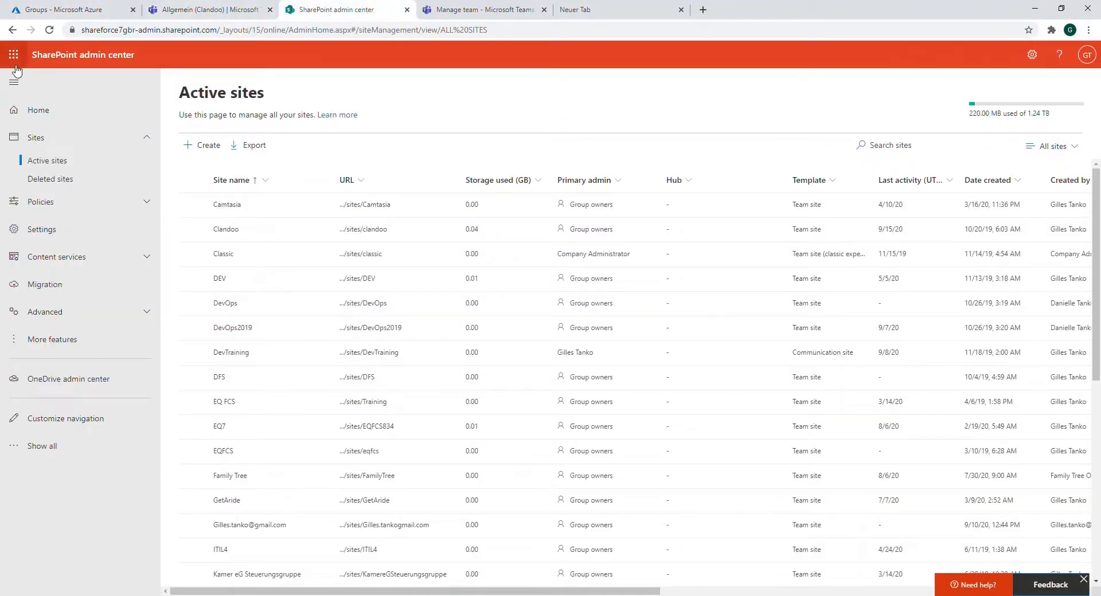
pyautogui.click(14, 56)
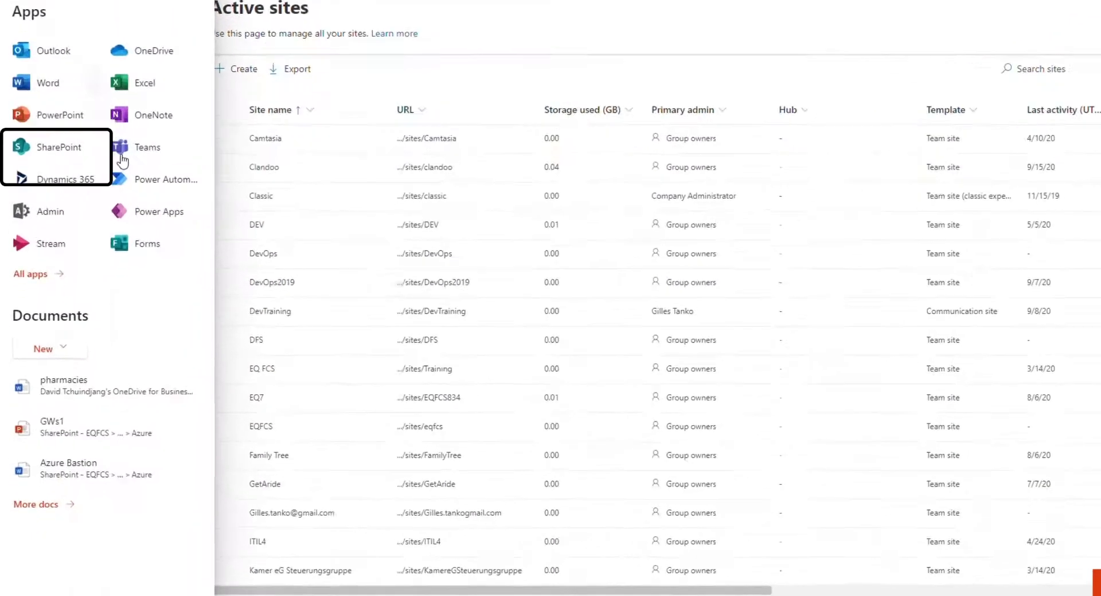
pyautogui.click(36, 274)
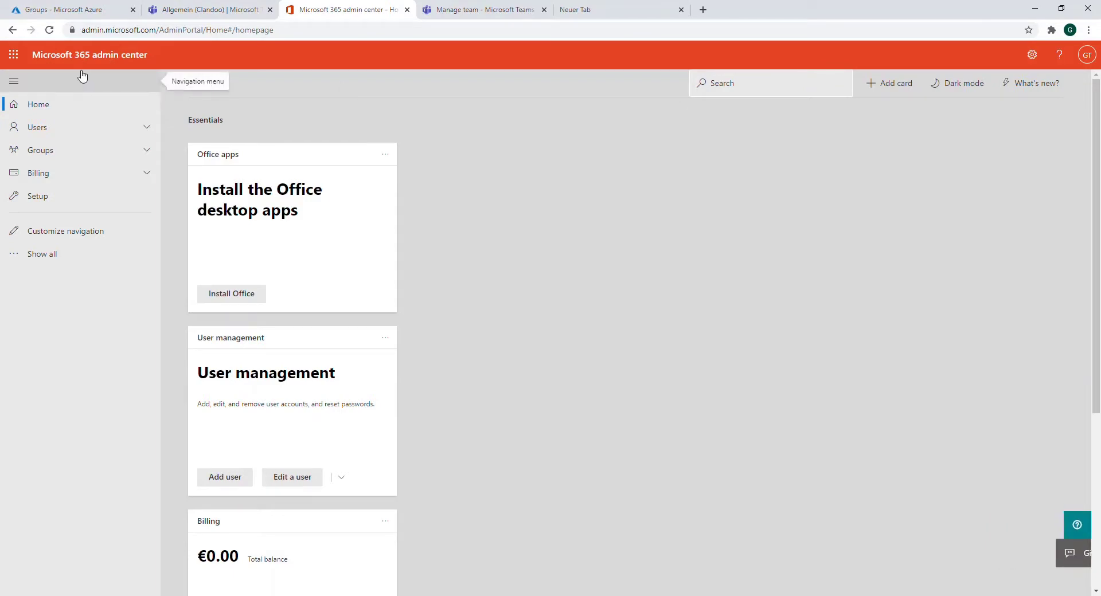
# Browse Active users, then Active groups, and open the ToDoTeamsTraining group's details pane
pyautogui.click(45, 130)
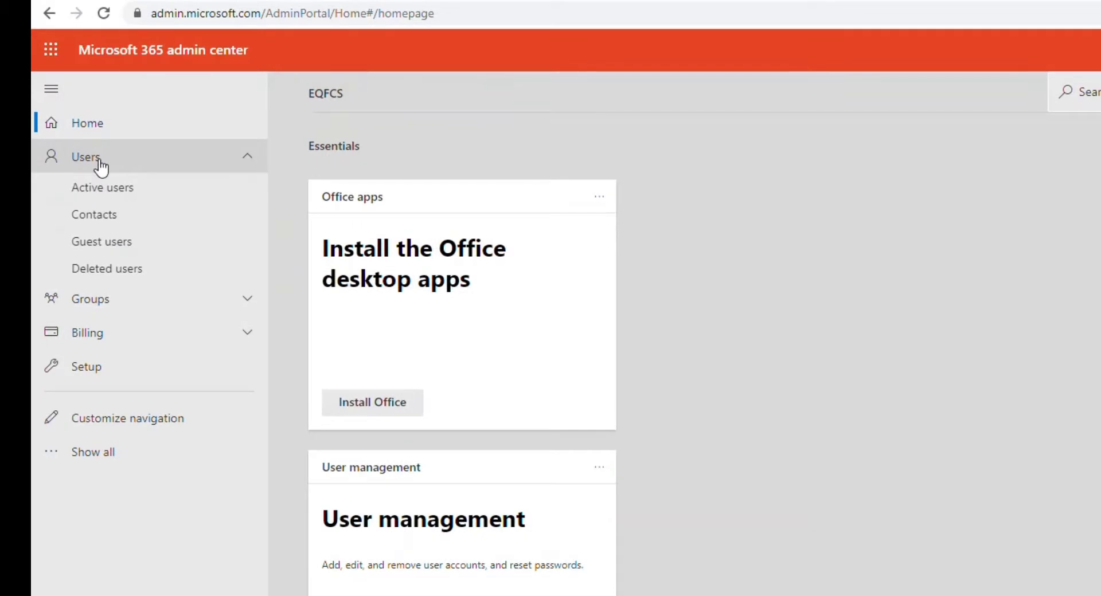
pyautogui.click(129, 189)
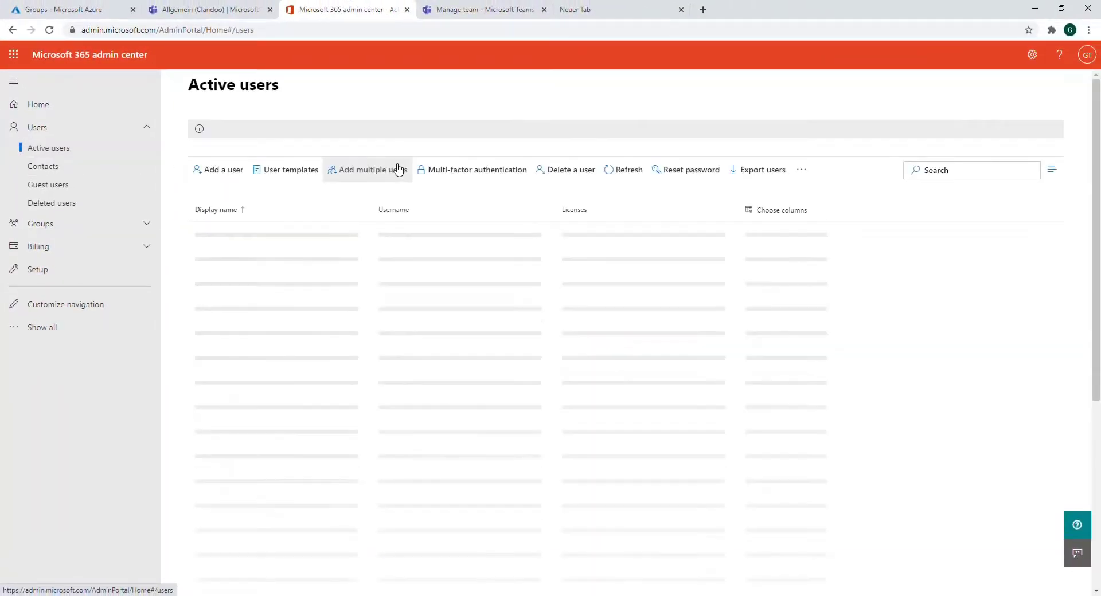
pyautogui.click(47, 227)
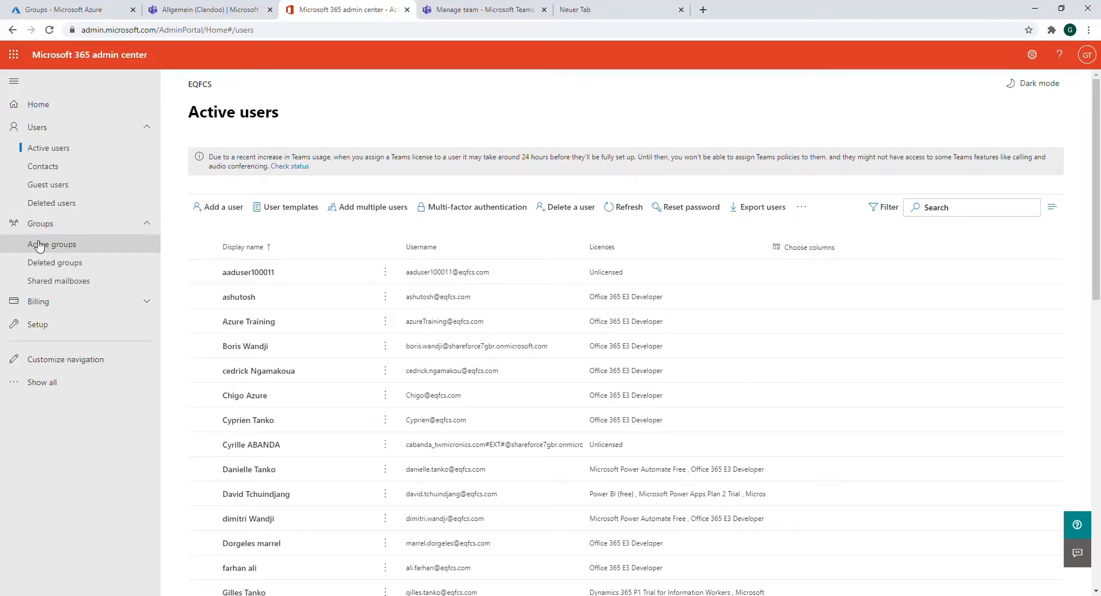
pyautogui.click(40, 247)
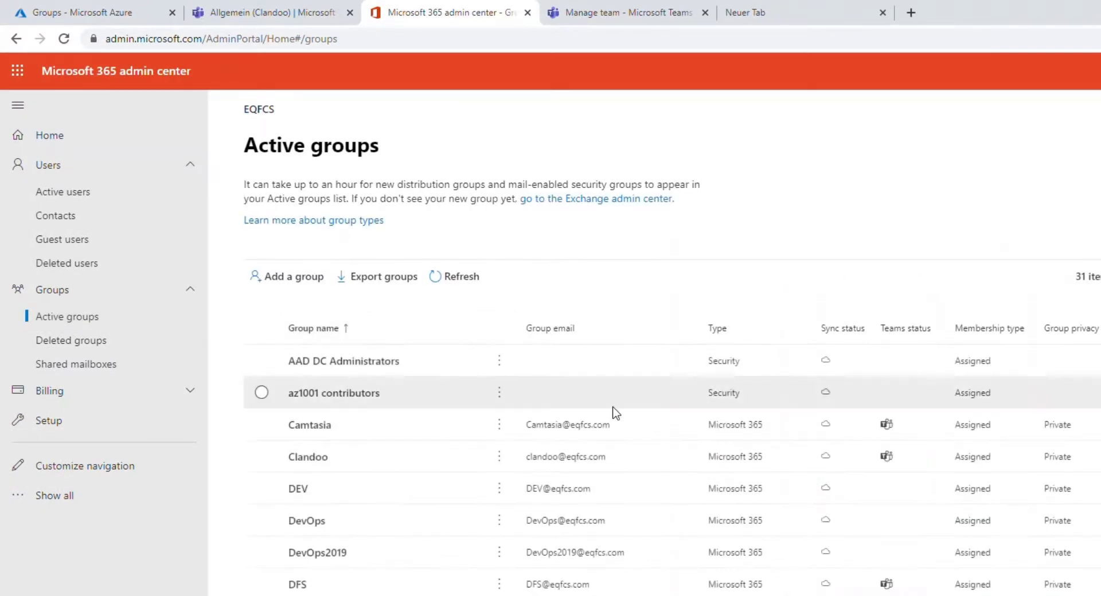
pyautogui.scroll(-12, 590, 454)
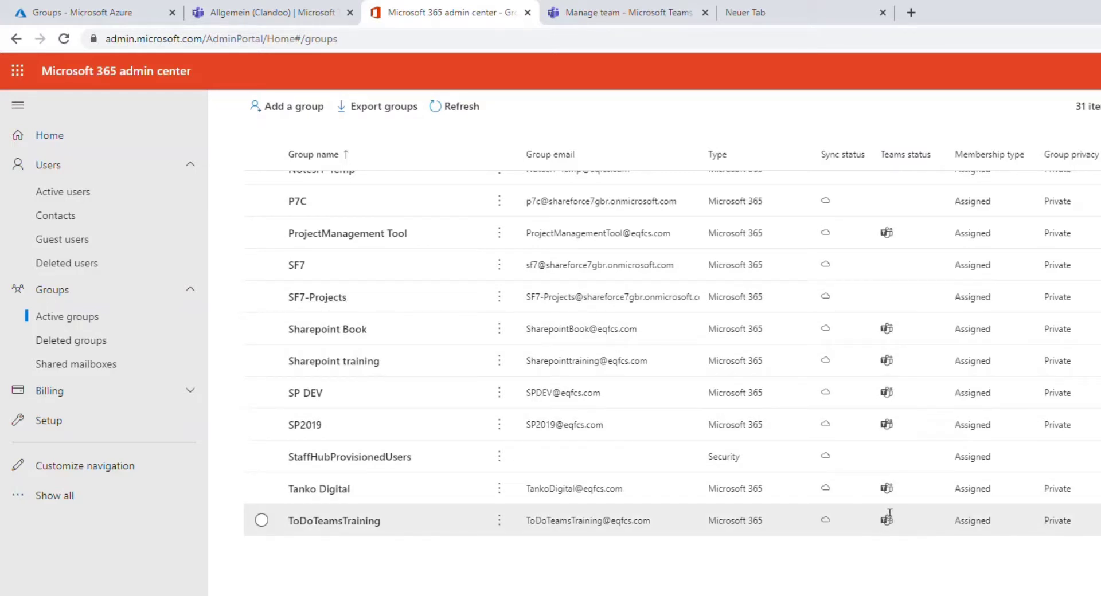
pyautogui.click(334, 522)
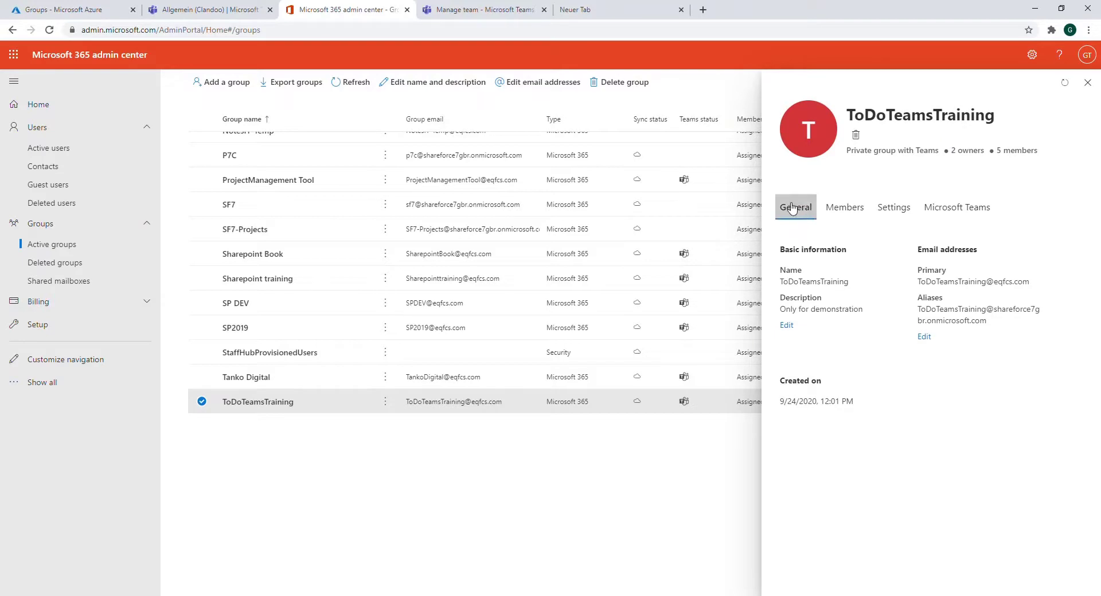
# Show ToDoTeamsTraining's Members tab, highlight its two owners, and open the add-owners panel
pyautogui.click(832, 210)
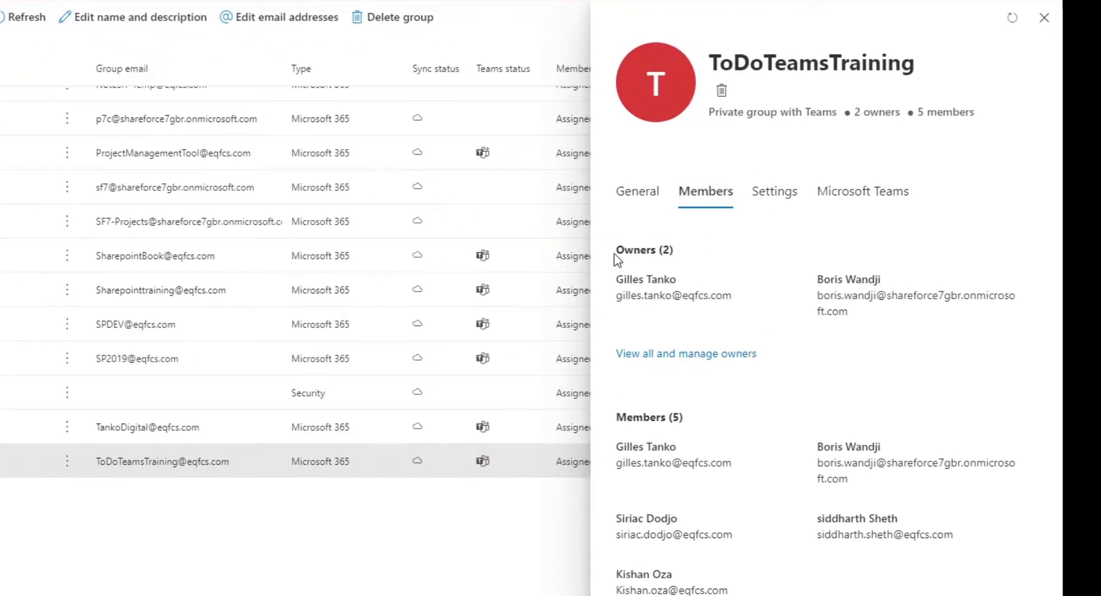
pyautogui.moveTo(616, 250); pyautogui.dragTo(660, 251)
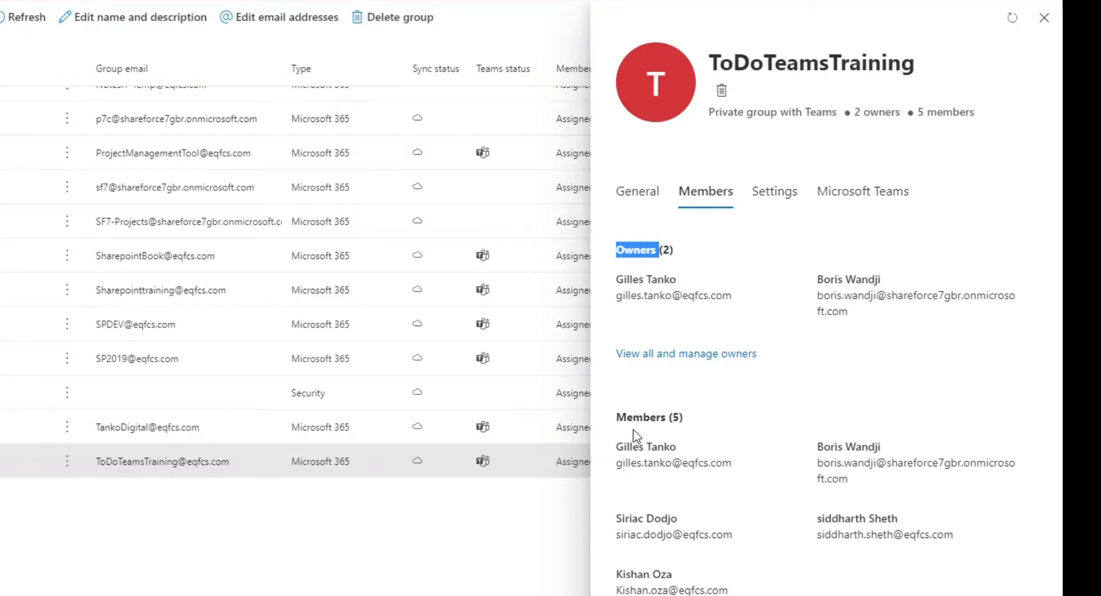
pyautogui.click(699, 357)
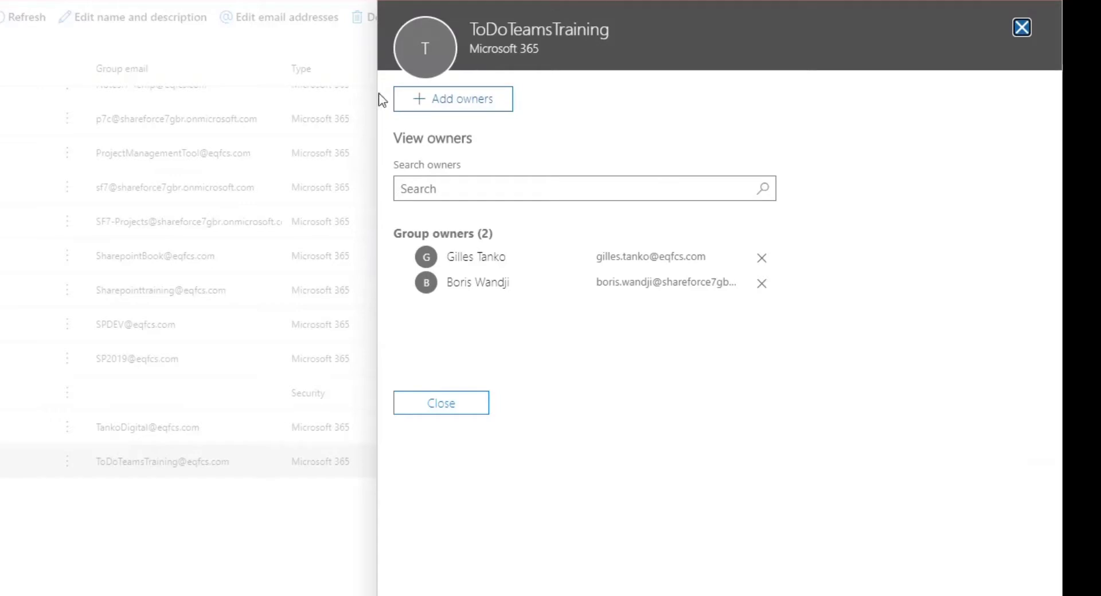
pyautogui.click(457, 102)
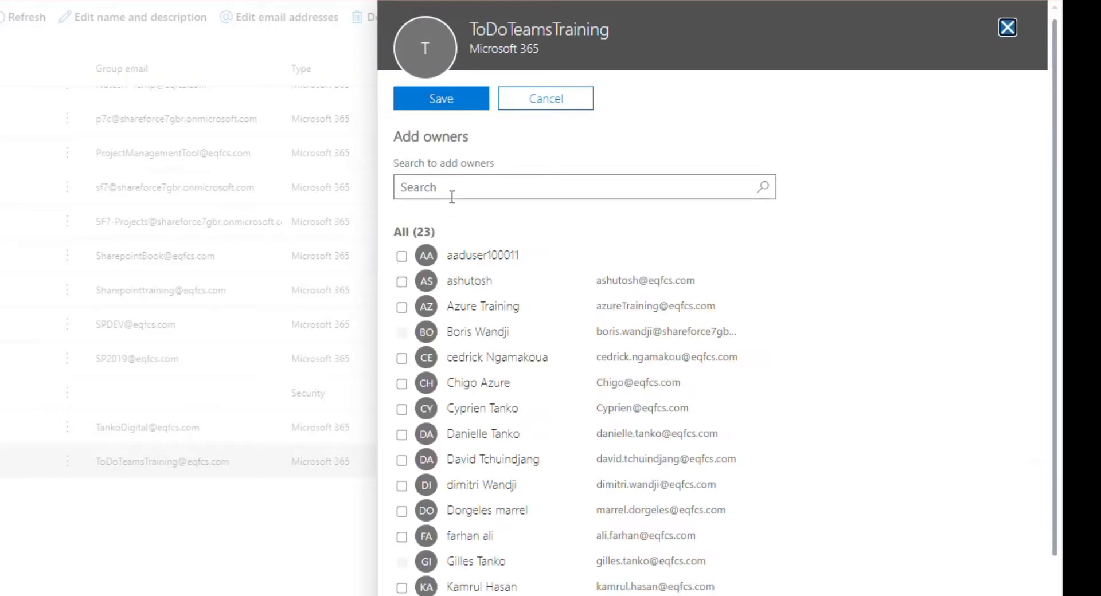
# Save one more user as a ToDoTeamsTraining owner, then launch the Teams admin center from its Microsoft Teams section
pyautogui.click(402, 281)
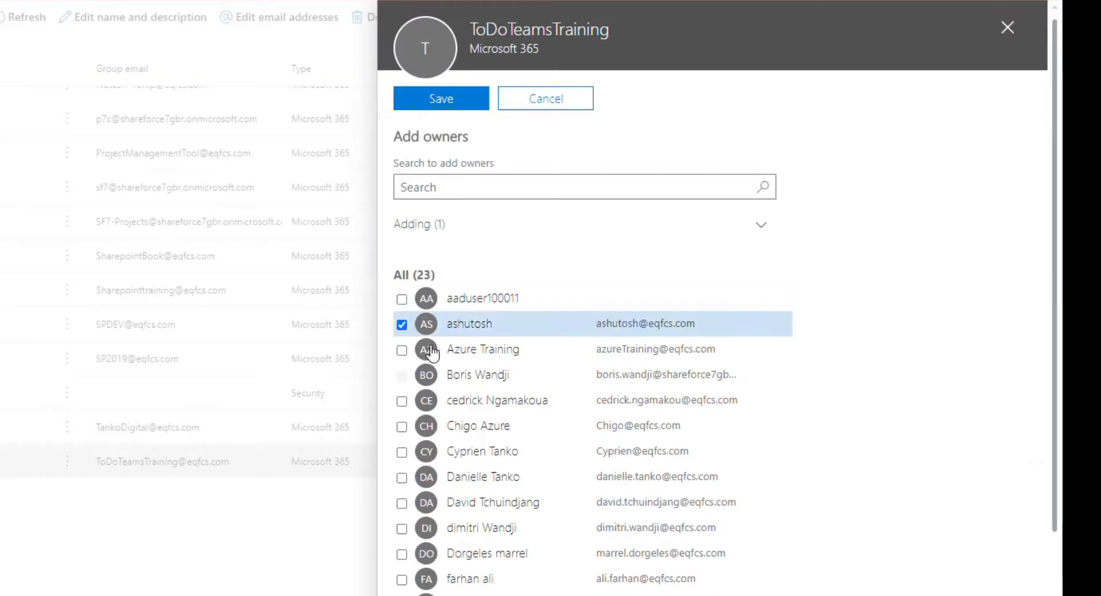
pyautogui.click(447, 103)
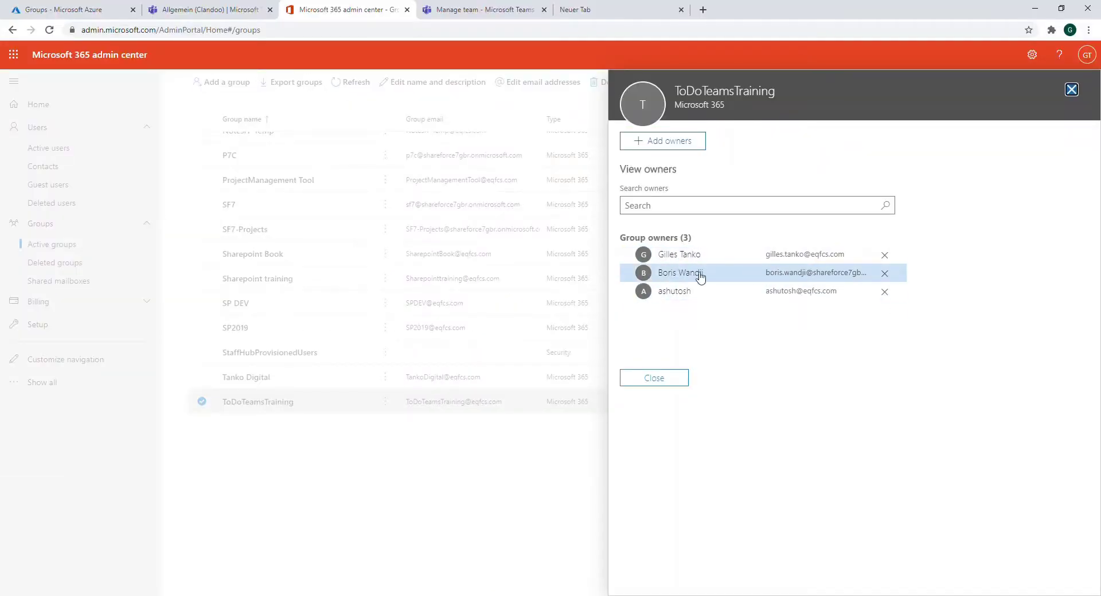
pyautogui.click(654, 378)
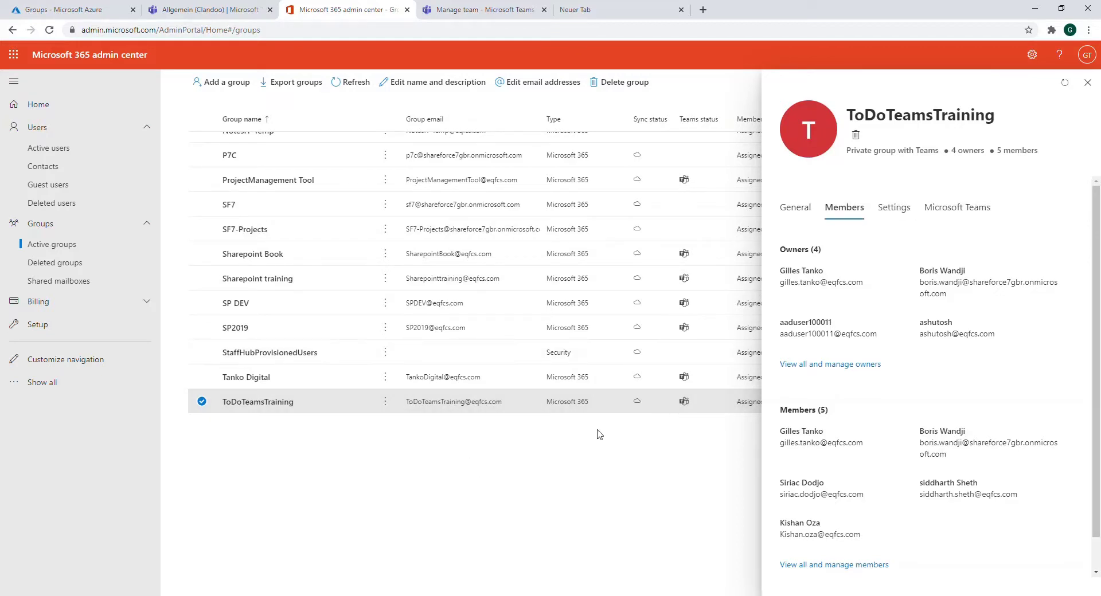
pyautogui.click(952, 214)
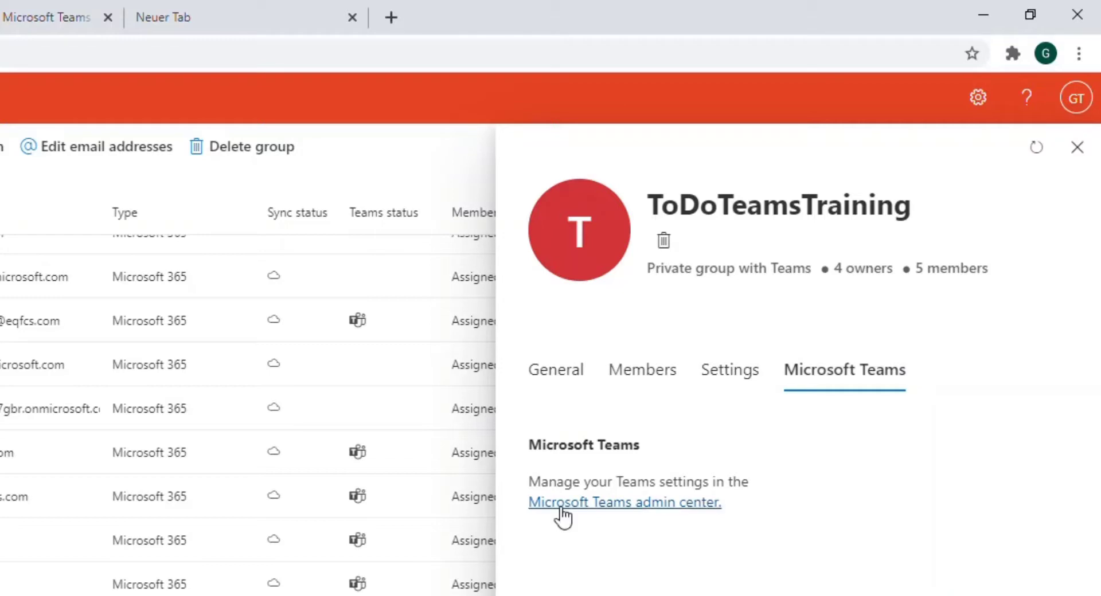
pyautogui.click(623, 507)
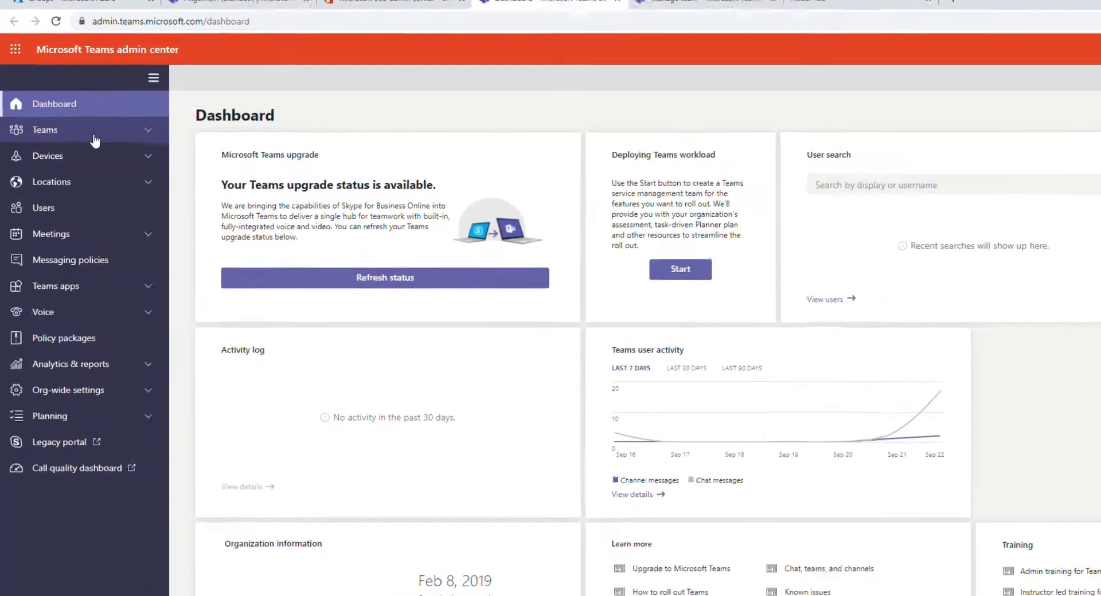
# Under Teams > Manage teams, open ToDoTeamsTraining to see its 7 members and their roles
pyautogui.click(100, 133)
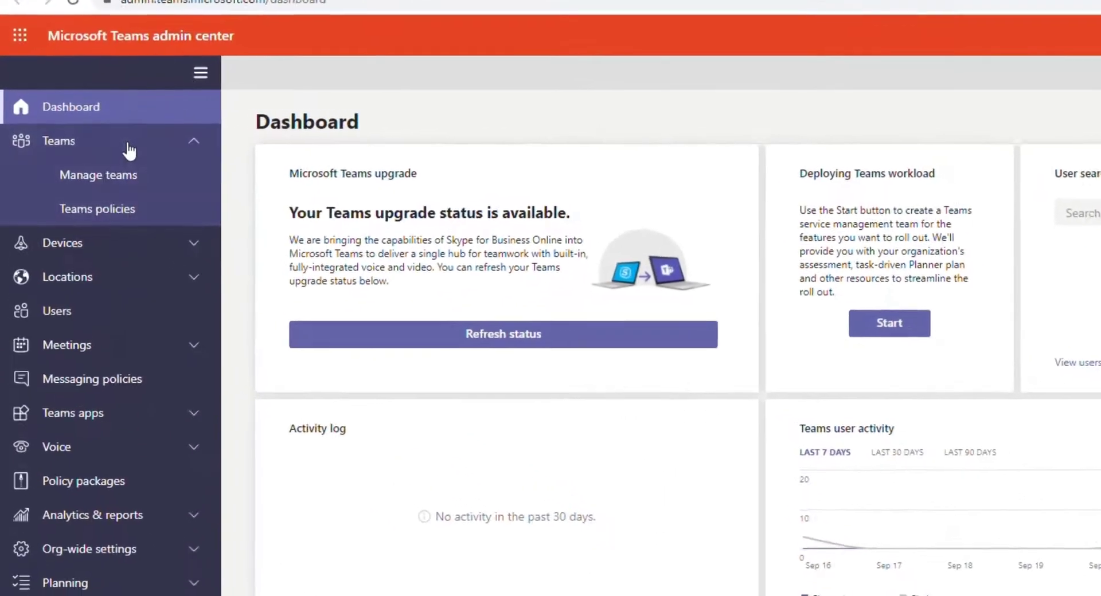
pyautogui.click(85, 179)
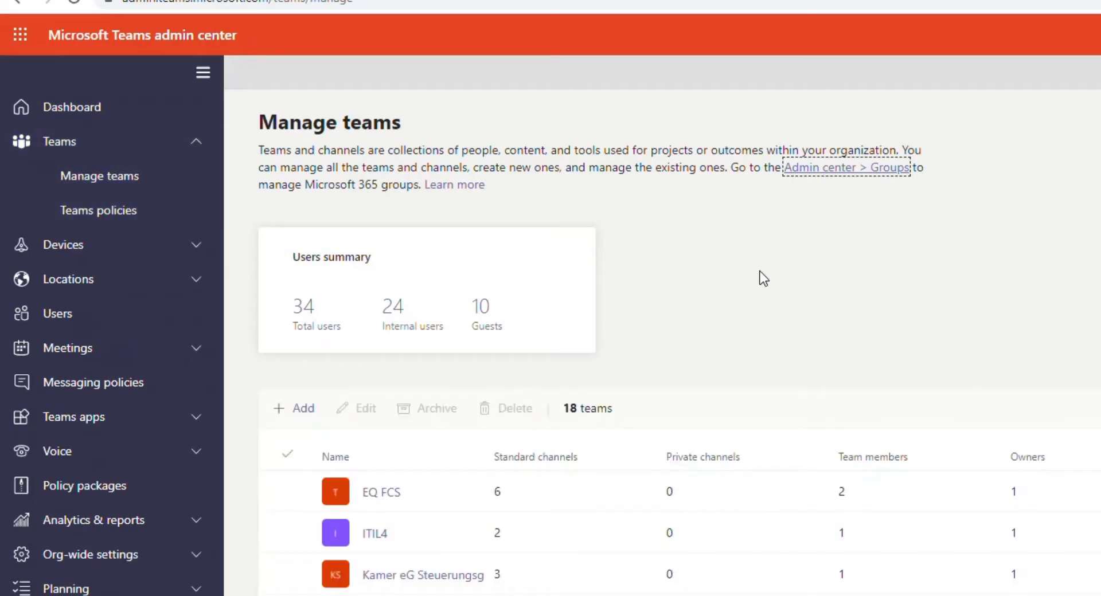
pyautogui.scroll(-8, 663, 455)
pyautogui.scroll(-1, 669, 430)
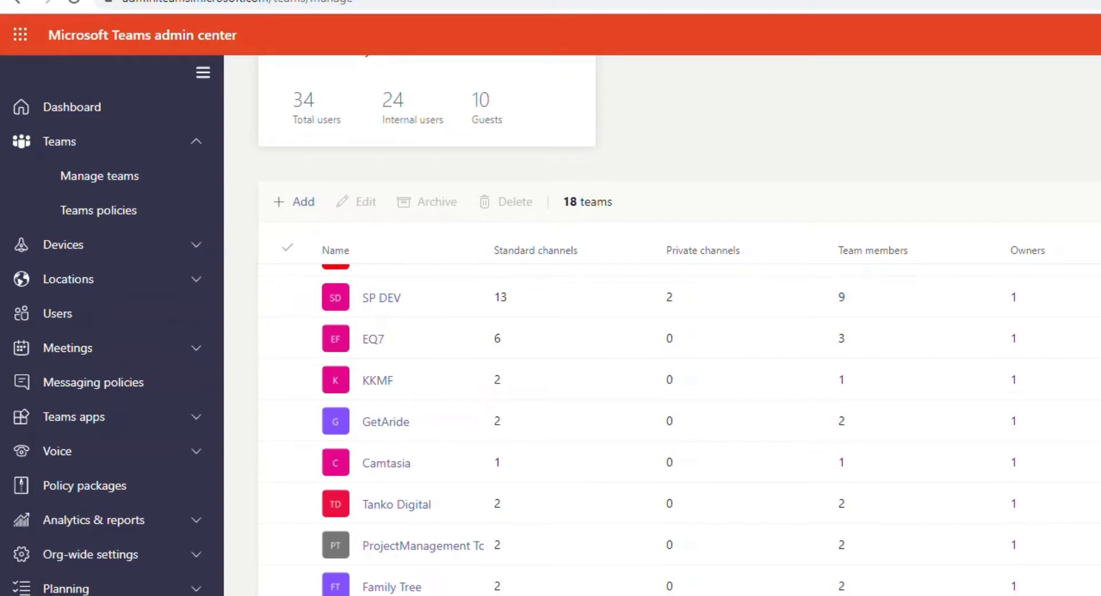
pyautogui.click(284, 510)
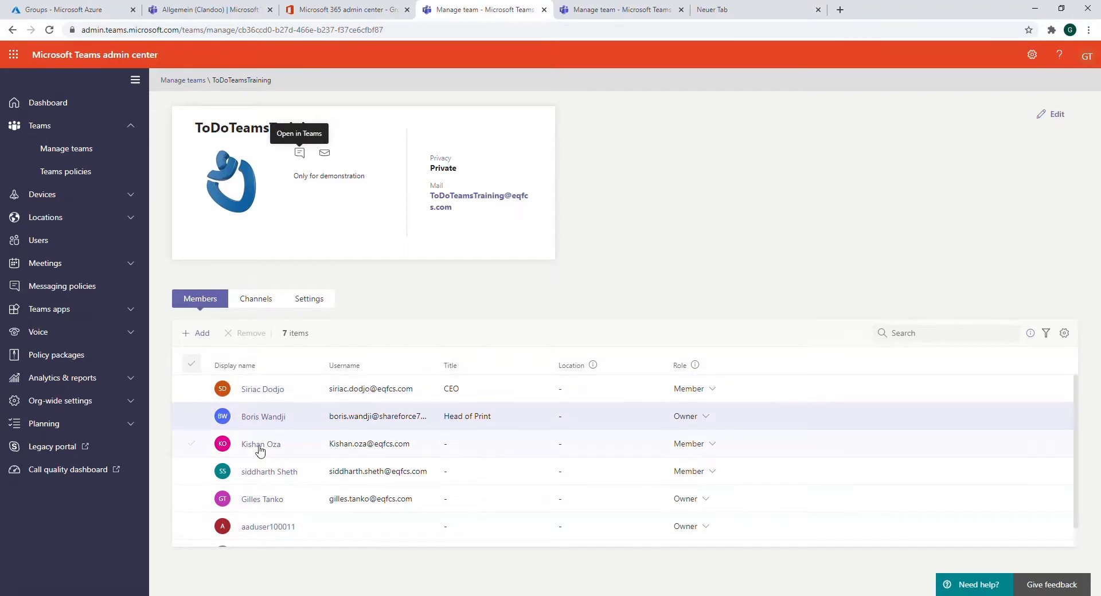
# Review ToDoTeamsTraining's Channels and Settings tabs, then go back to the Manage teams list of 18 teams
pyautogui.scroll(-1, 535, 512)
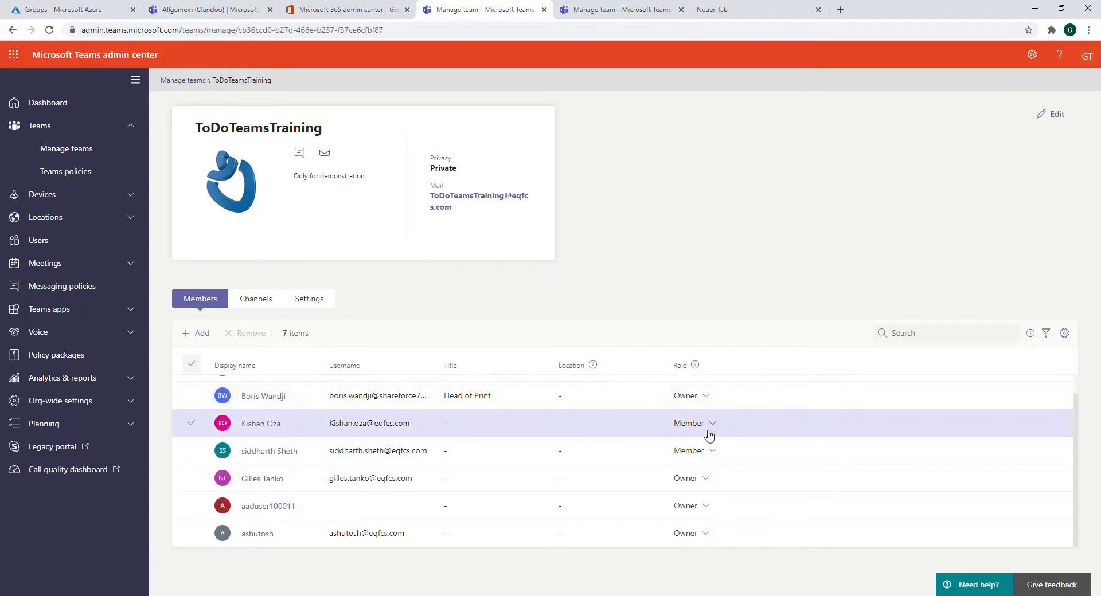
pyautogui.click(257, 301)
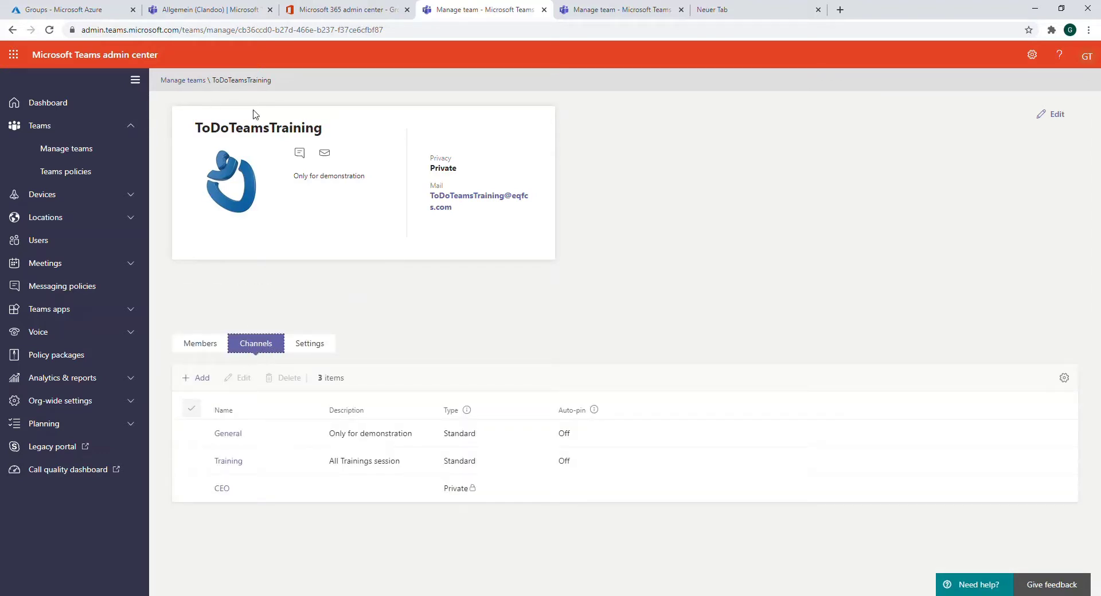
pyautogui.click(309, 344)
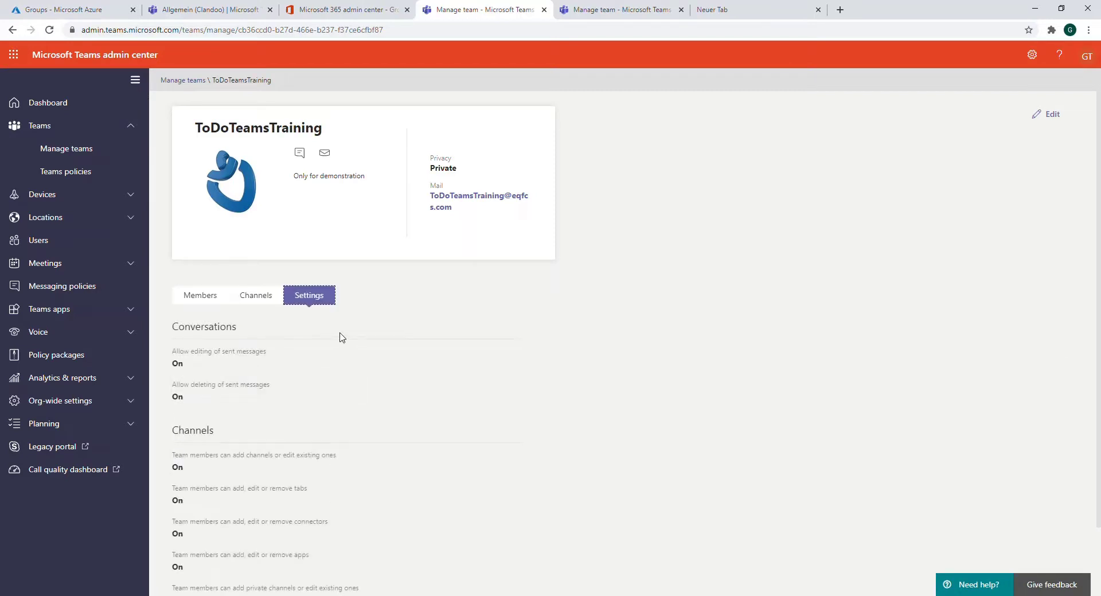
pyautogui.scroll(-2, 319, 334)
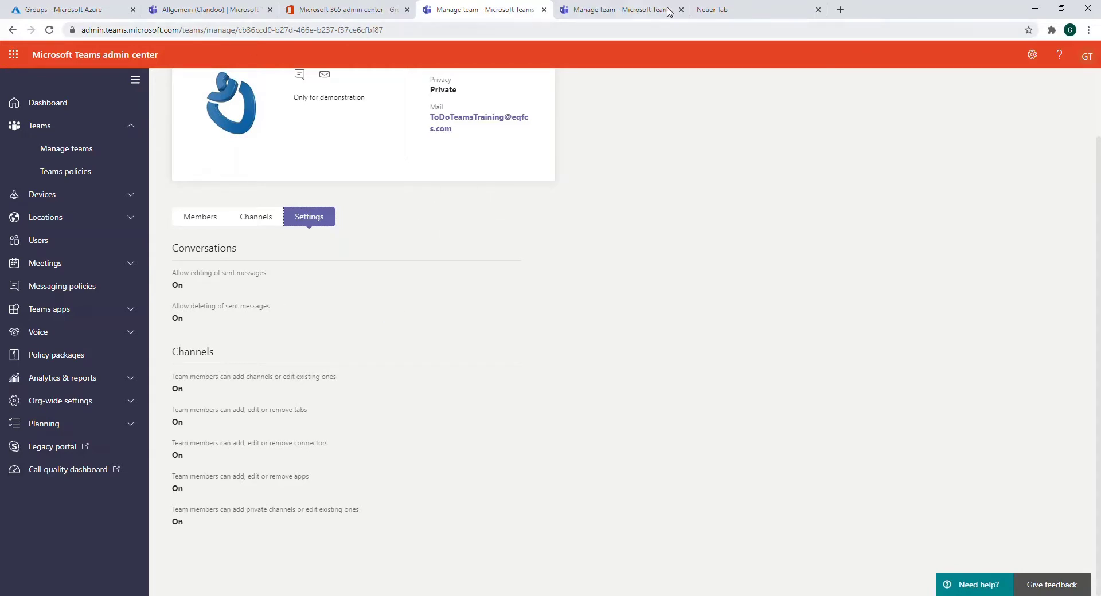
pyautogui.scroll(2, 467, 252)
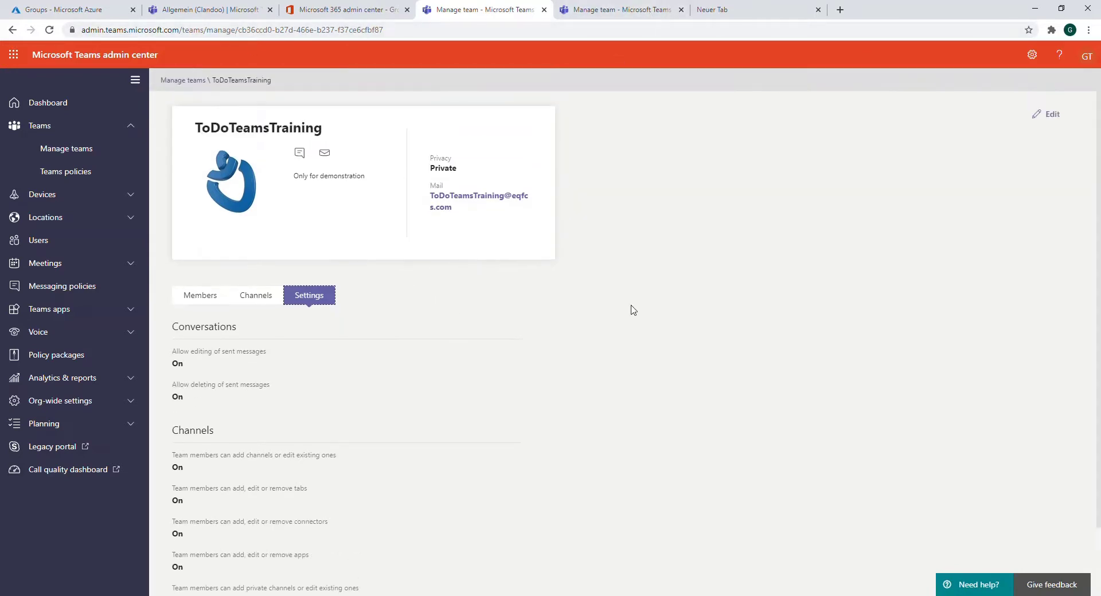
pyautogui.scroll(-2, 287, 336)
pyautogui.scroll(2, 345, 321)
pyautogui.click(86, 152)
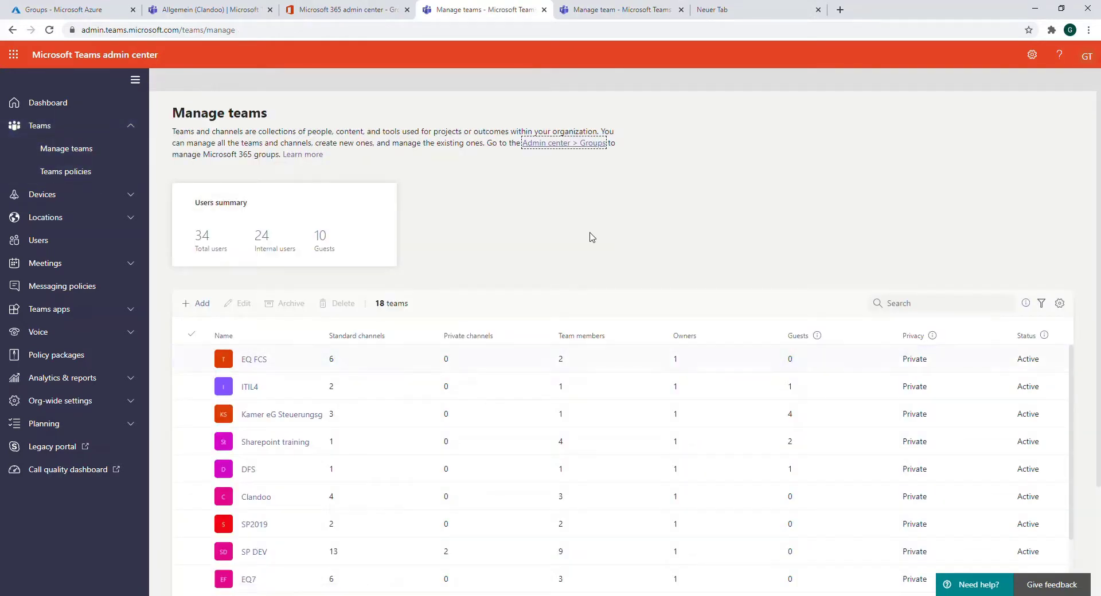
# Return to the Microsoft 365 admin center home and launch Azure Active Directory via Show all
pyautogui.click(362, 12)
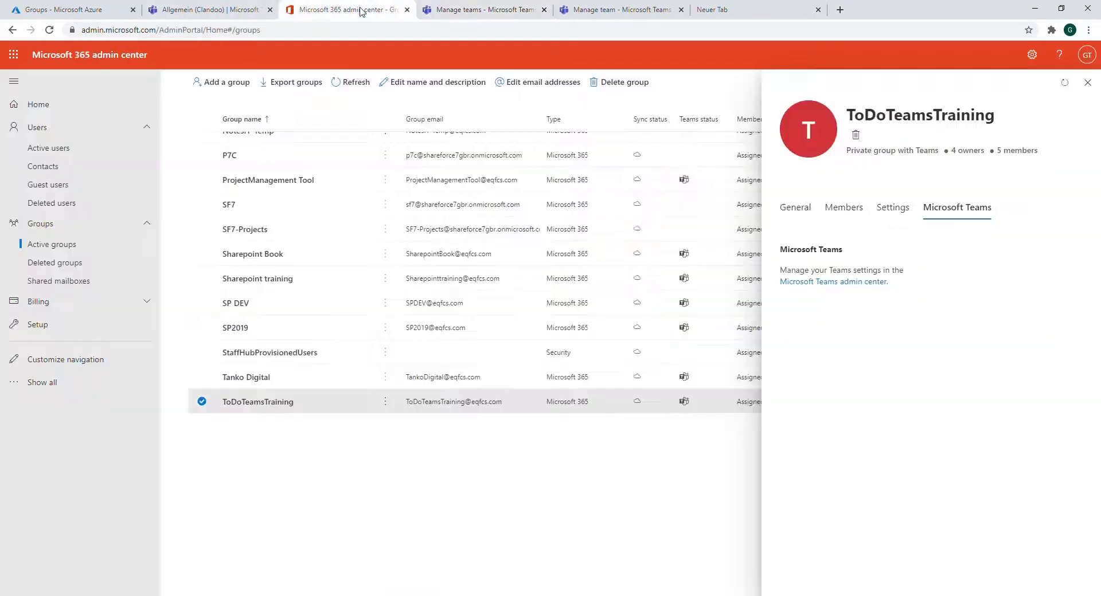
pyautogui.click(23, 55)
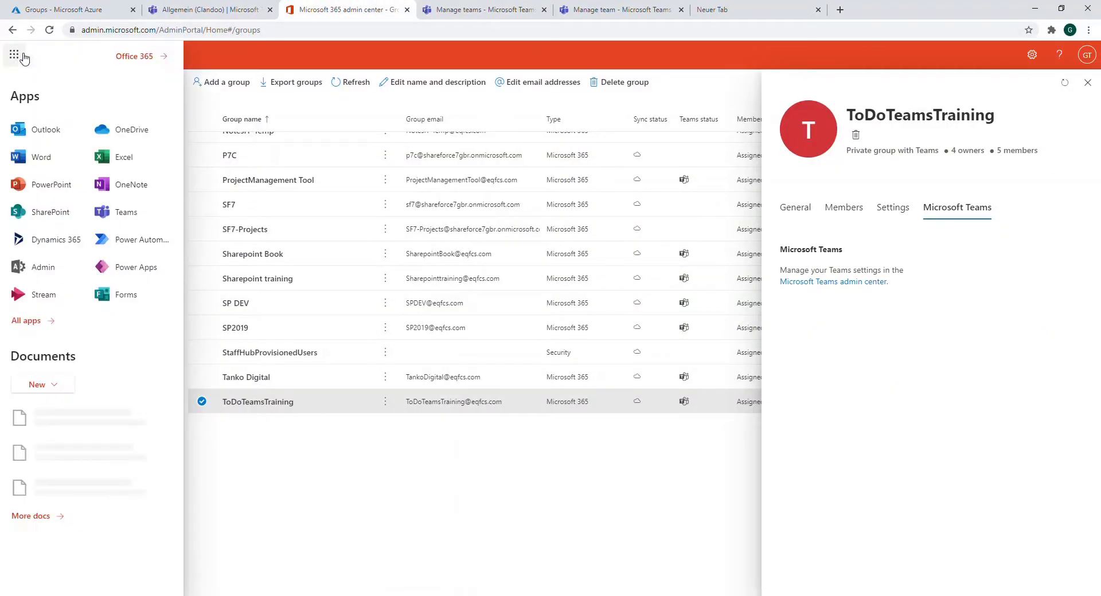
pyautogui.click(42, 266)
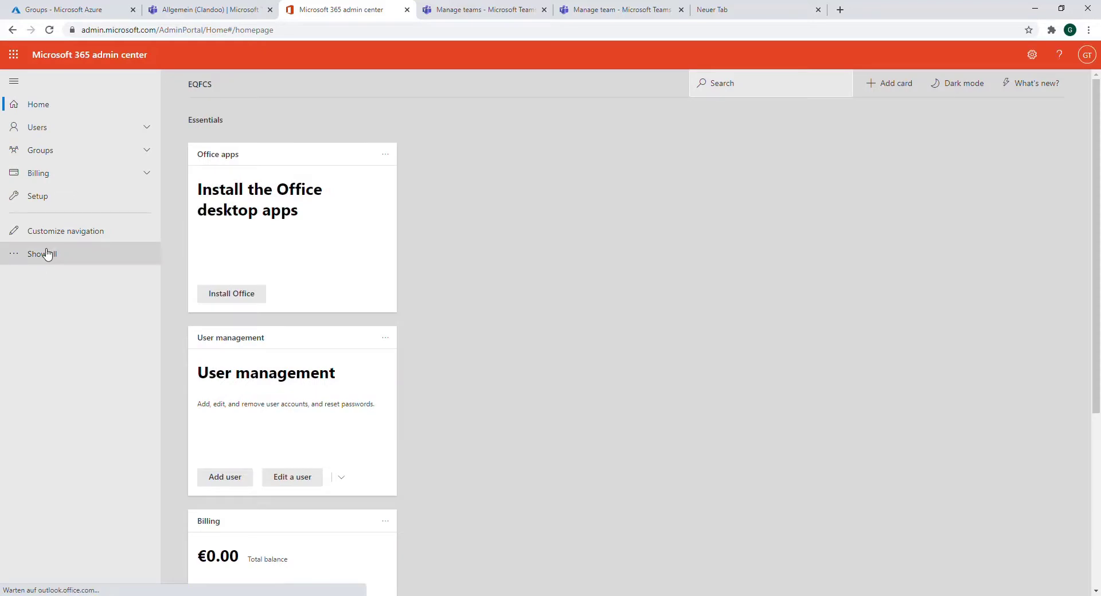
pyautogui.click(48, 254)
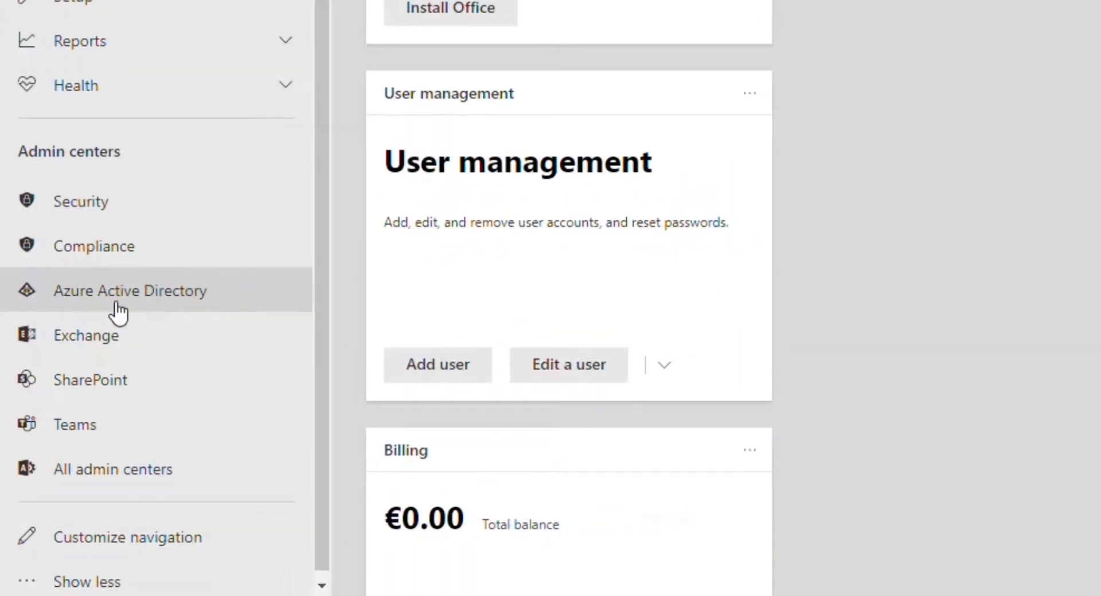
pyautogui.click(118, 303)
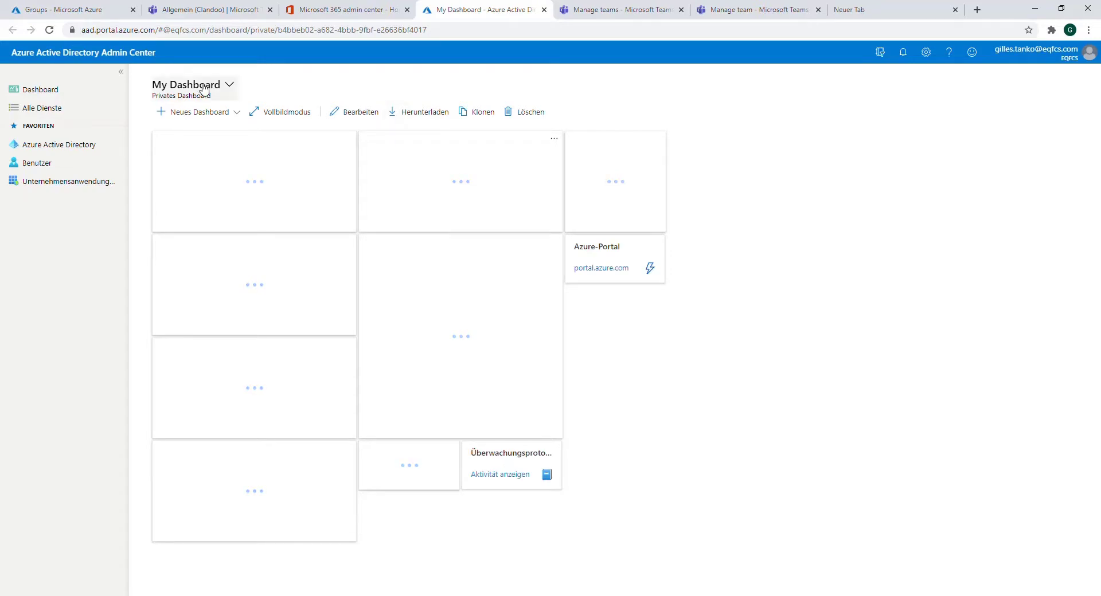
# Open the Azure Active Directory overview and look through the list of all users
pyautogui.click(55, 148)
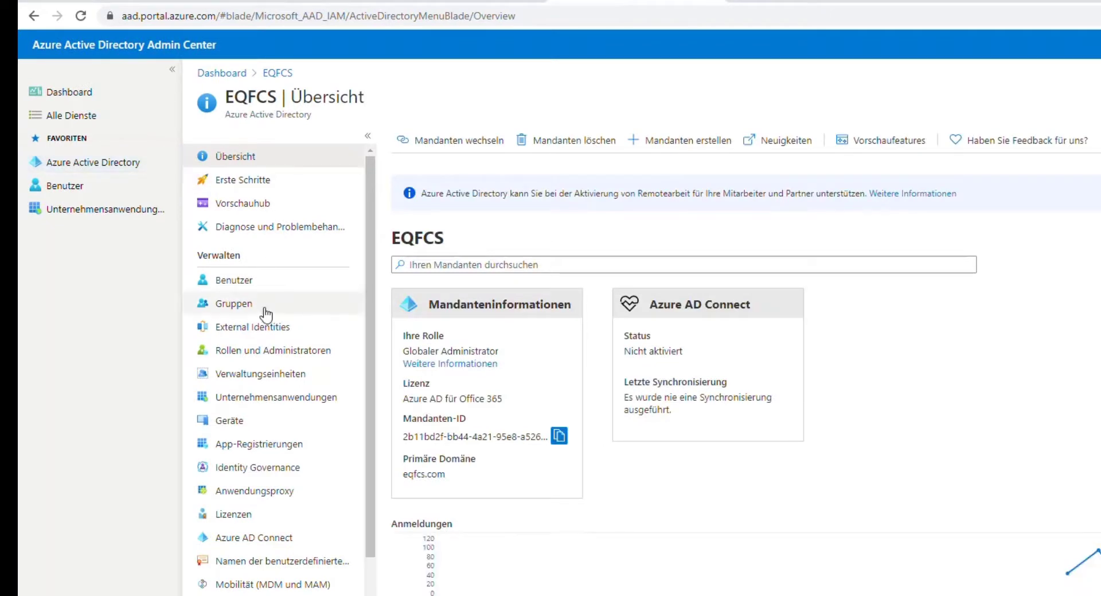
pyautogui.click(240, 284)
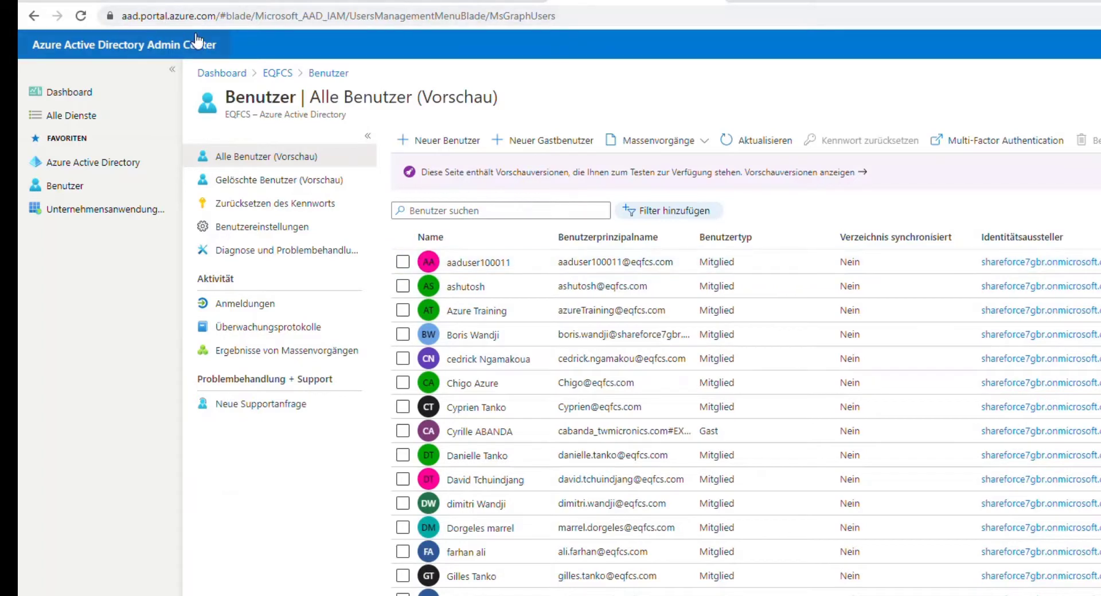
pyautogui.click(85, 164)
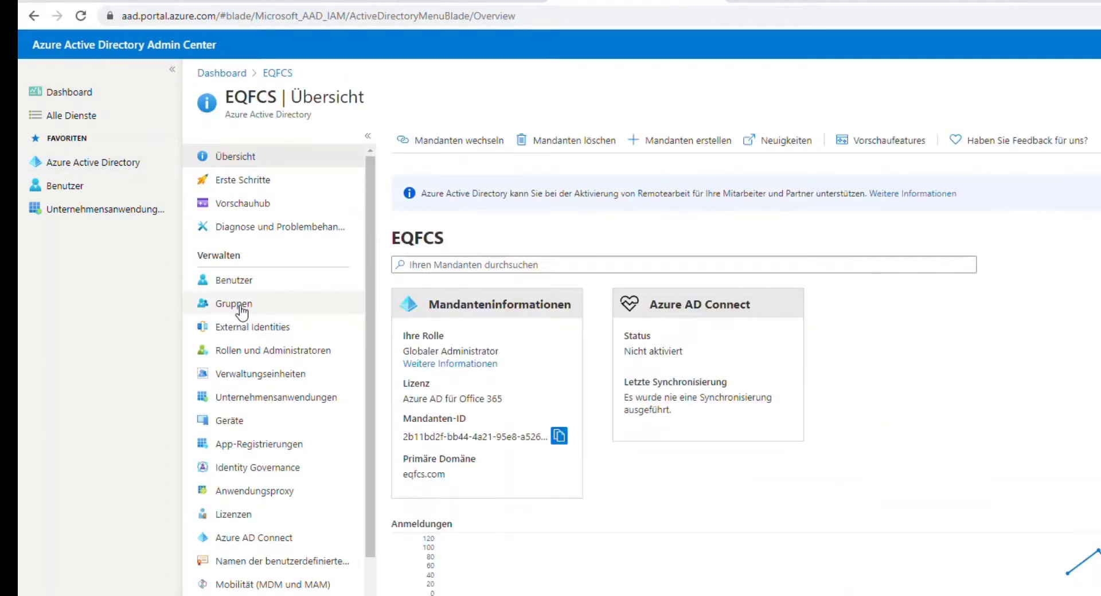
# Search all groups for 'Todo' and open the ToDoTeamsTraining group's details
pyautogui.click(240, 305)
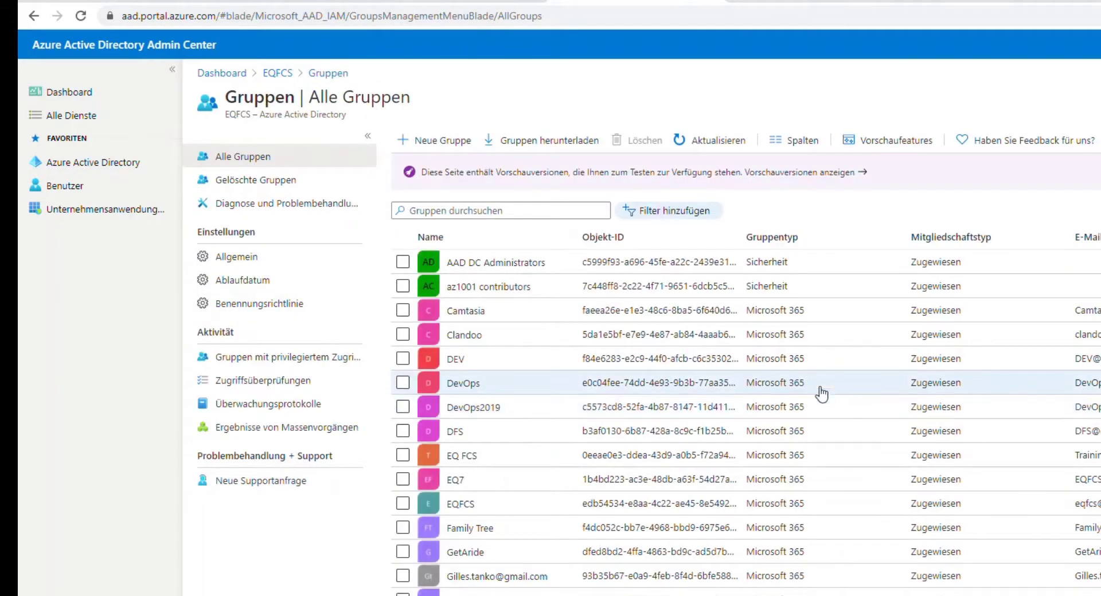
pyautogui.scroll(-2, 422, 498)
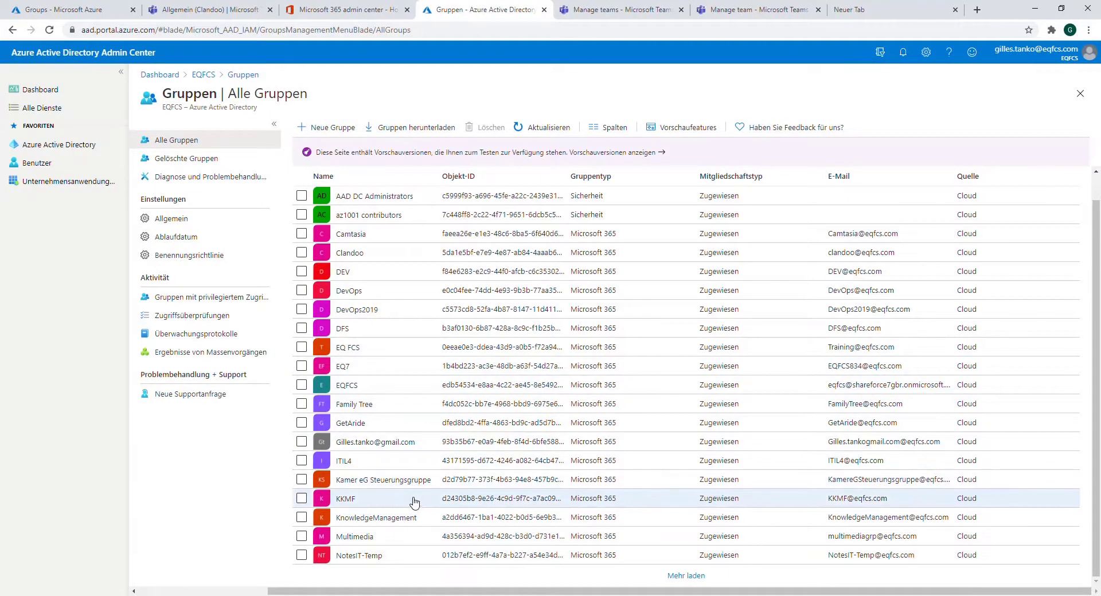
pyautogui.scroll(1, 412, 510)
pyautogui.scroll(-1, 422, 423)
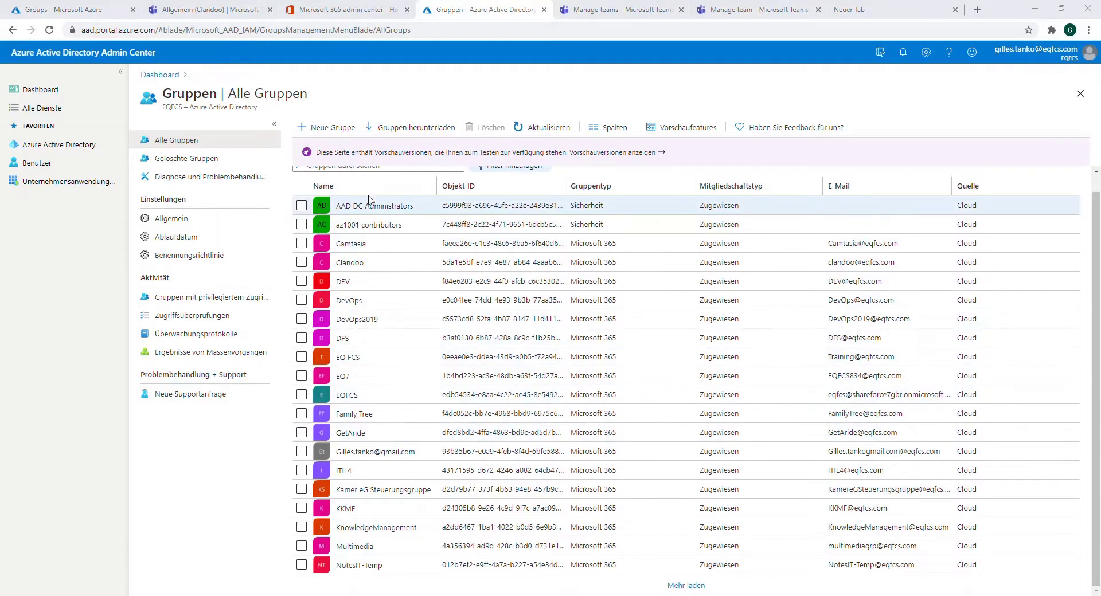
pyautogui.scroll(1, 422, 197)
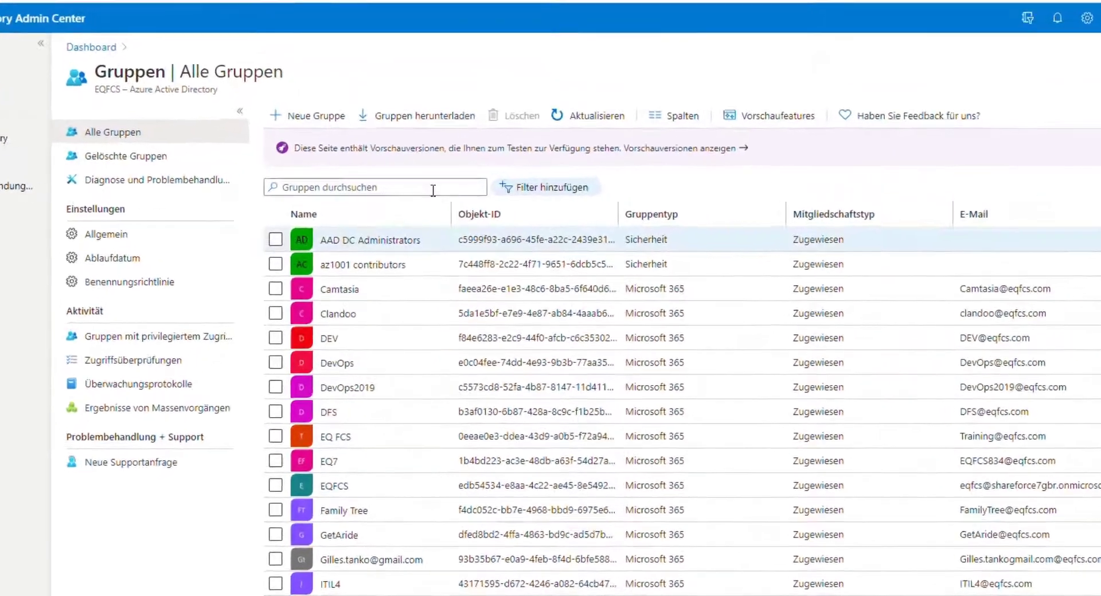
pyautogui.click(349, 187)
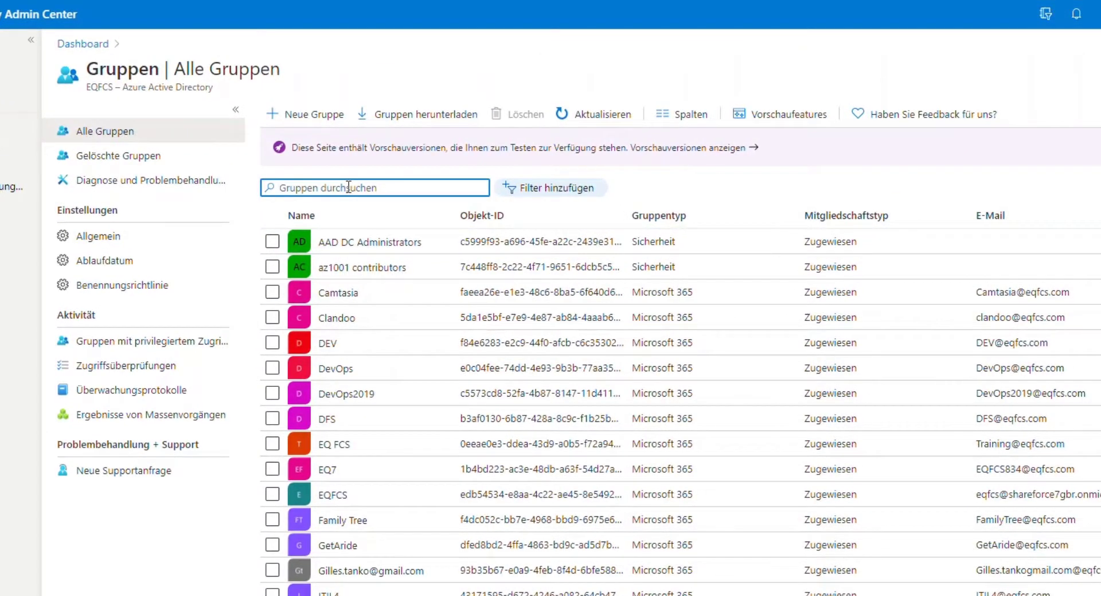
pyautogui.write('Todo')
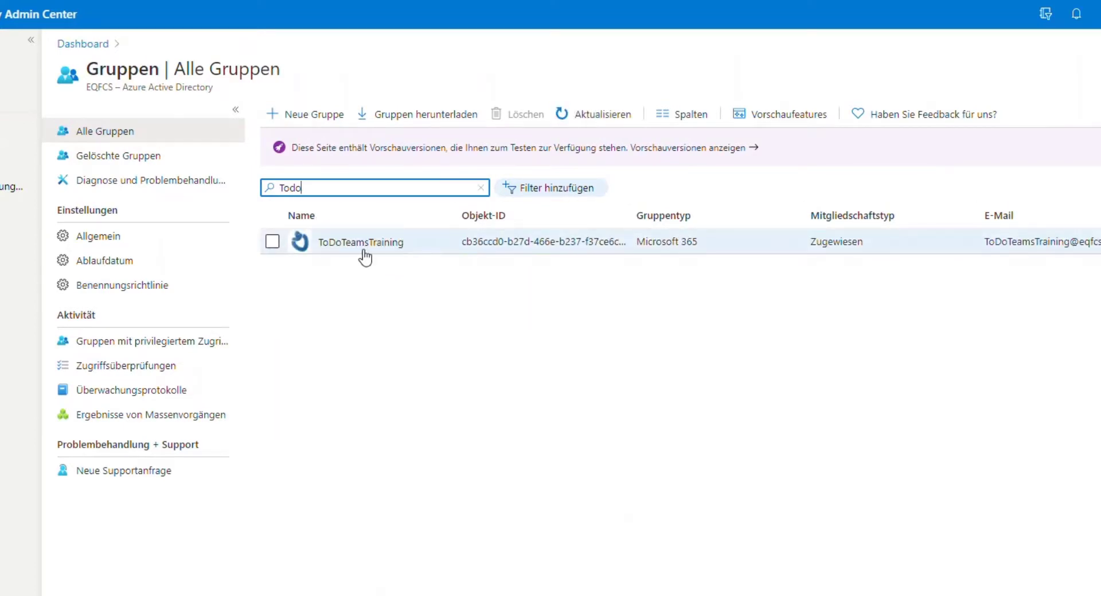
pyautogui.click(361, 244)
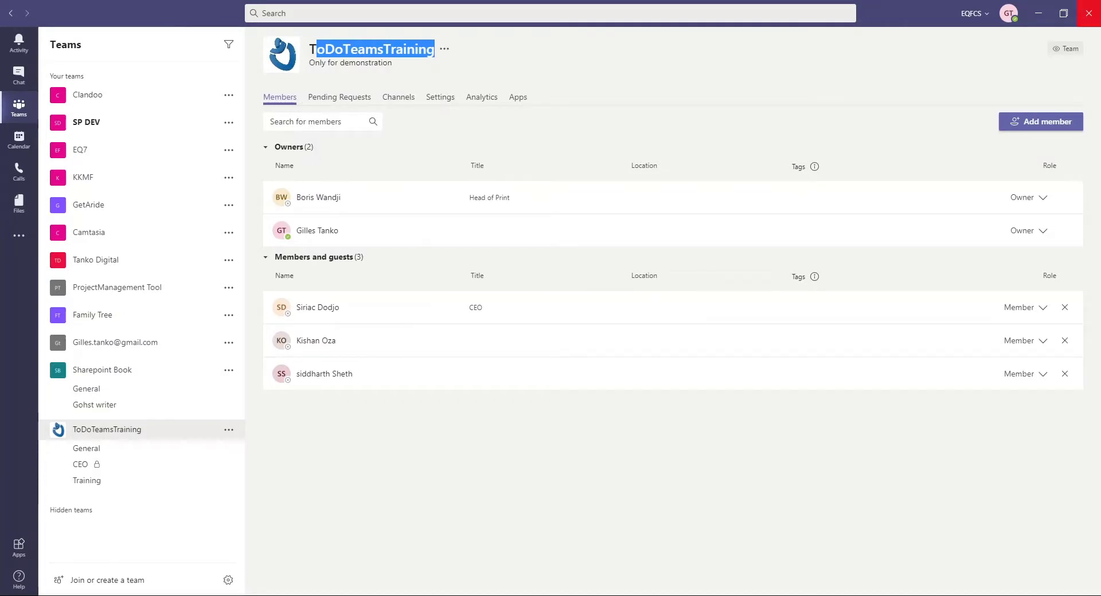
# Minimize the Teams app and find ToDoTeamsTraining in the Teams admin center's Manage teams list
pyautogui.click(1039, 15)
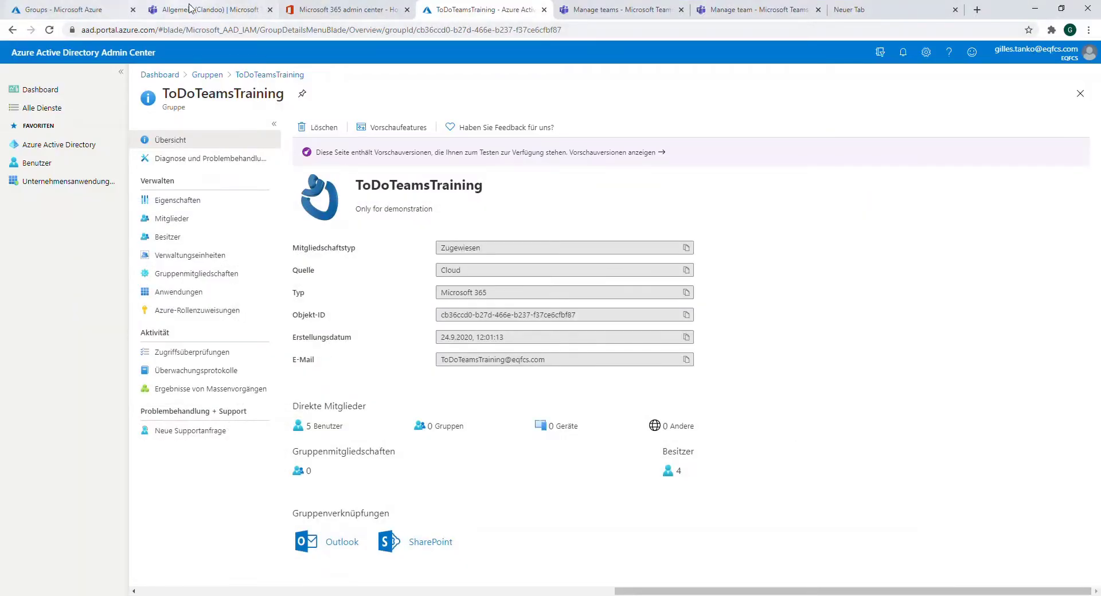
pyautogui.click(207, 10)
pyautogui.click(625, 14)
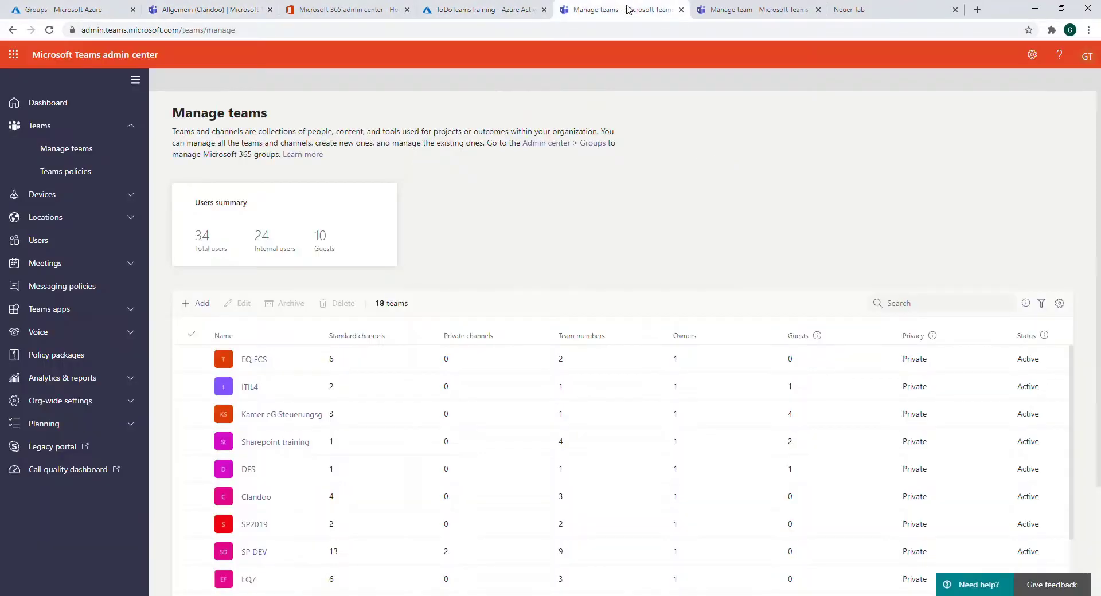
pyautogui.scroll(-6, 283, 555)
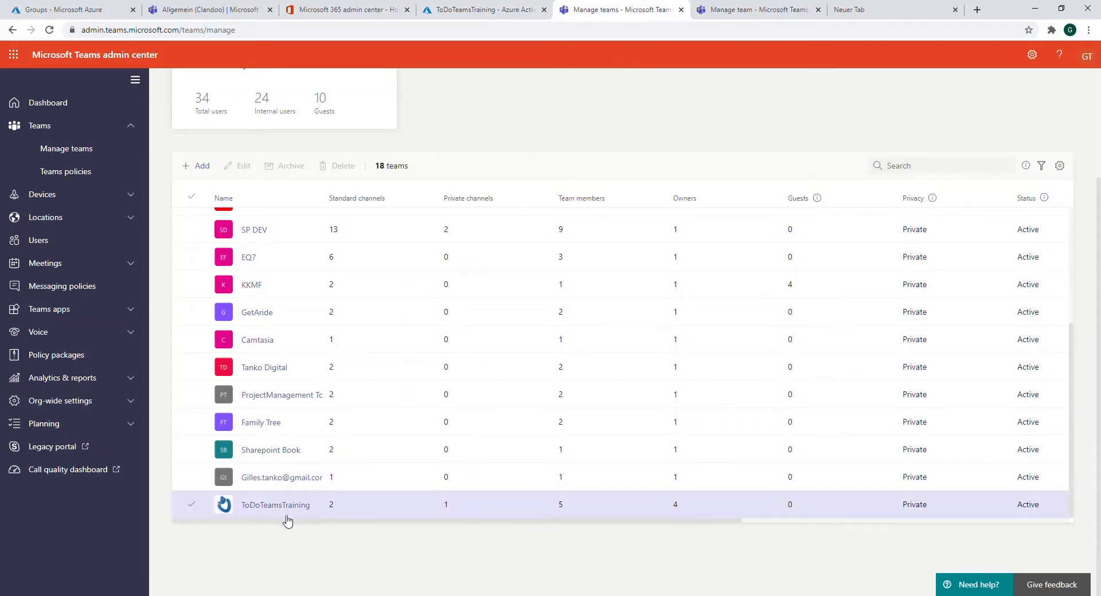
# Check Active groups in the Microsoft 365 admin center, then move to the Azure portal's All groups
pyautogui.click(351, 8)
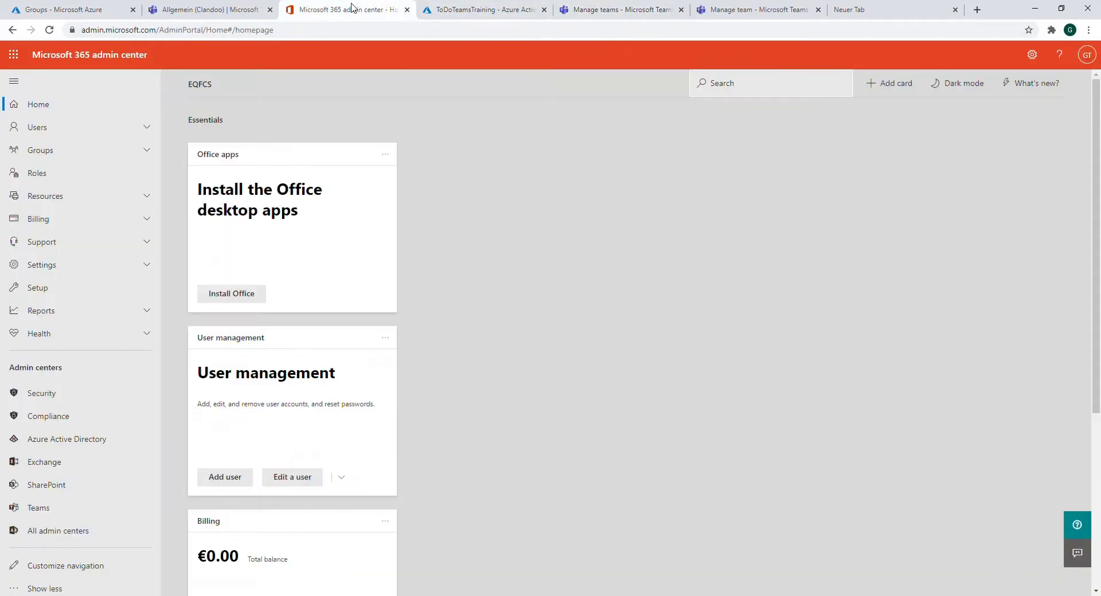
pyautogui.click(52, 153)
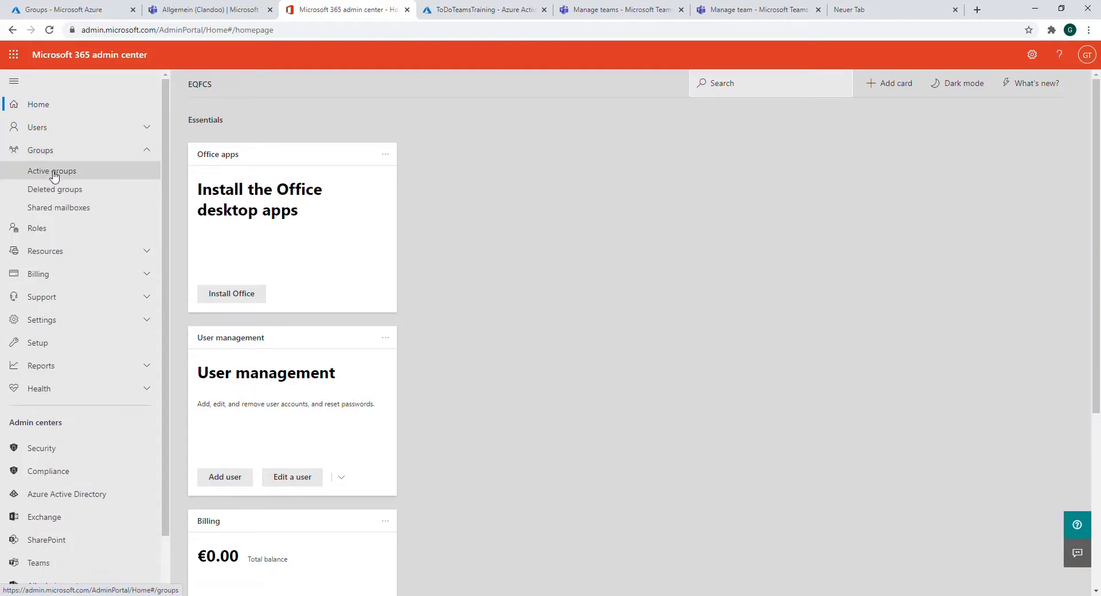
pyautogui.click(54, 173)
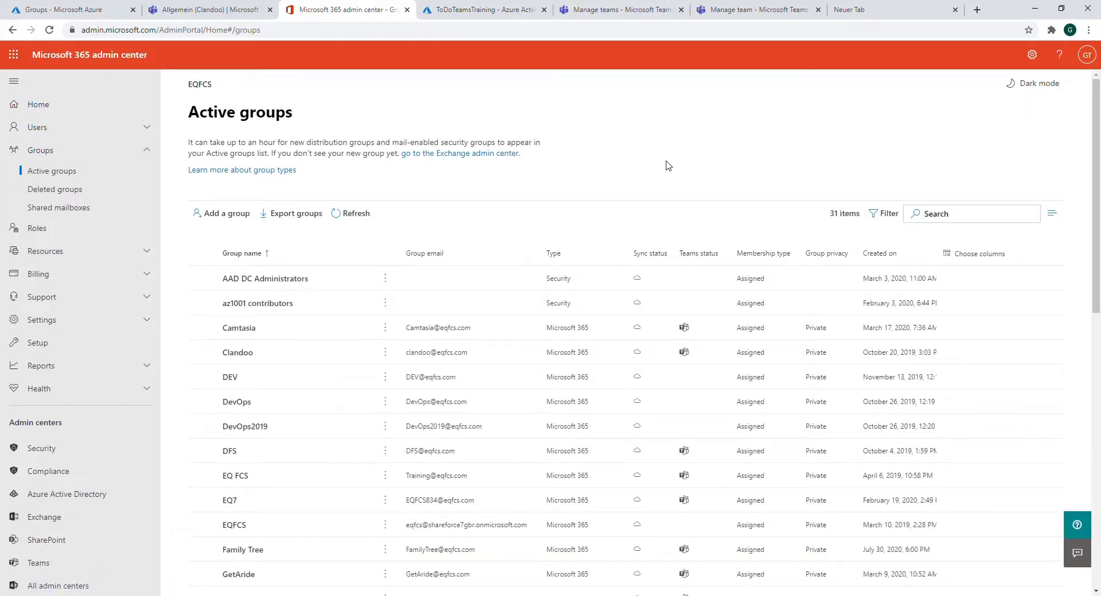
pyautogui.click(753, 10)
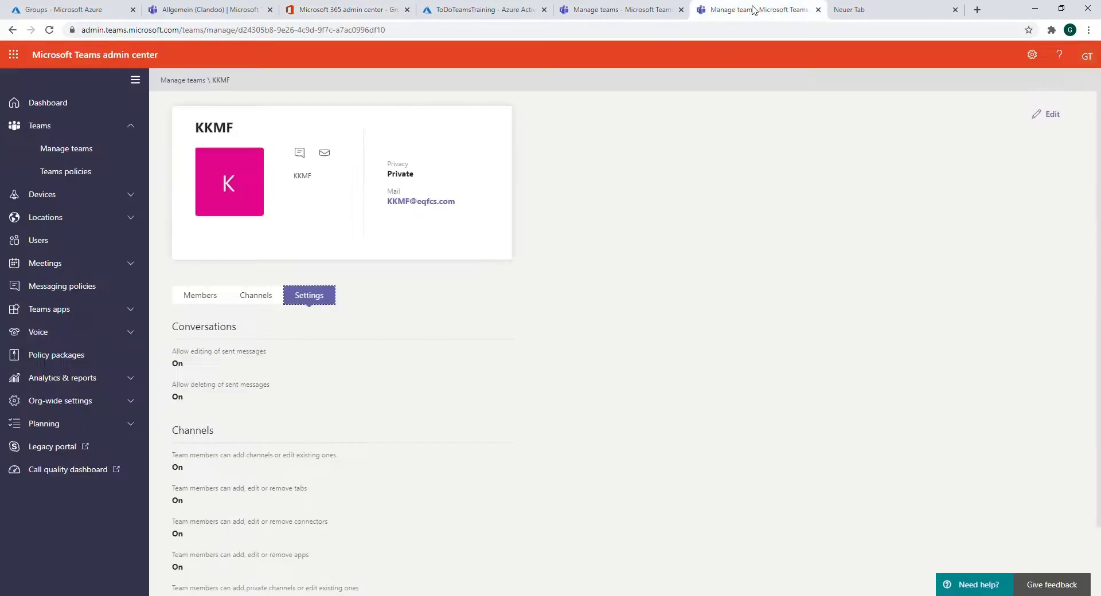
pyautogui.click(355, 10)
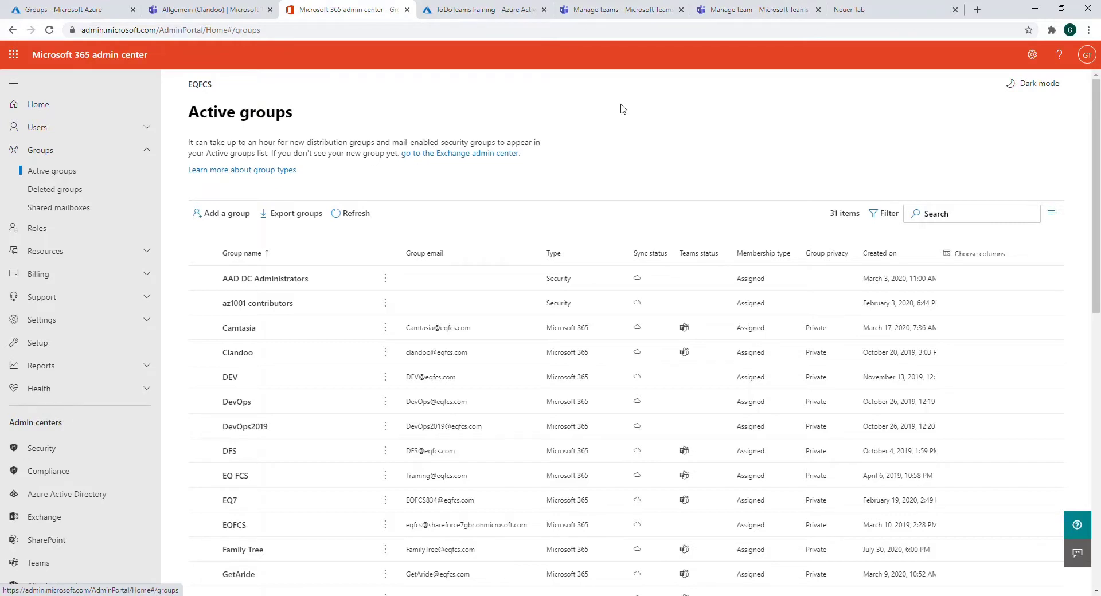
pyautogui.click(70, 10)
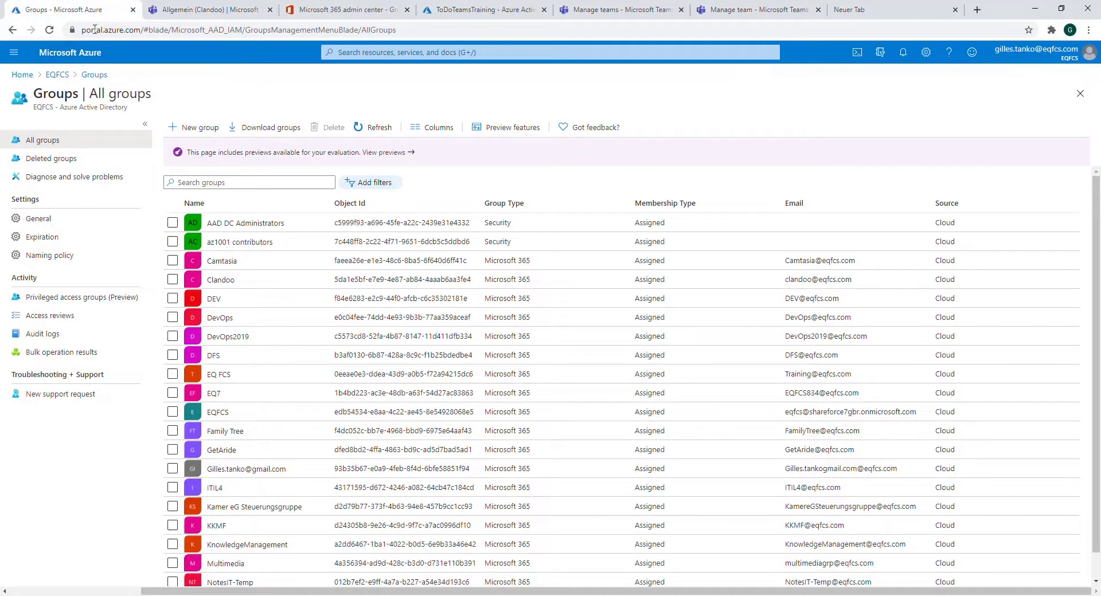
# Search Azure groups for 'tod', open ToDoTeamsTraining, and view its members and four owners
pyautogui.scroll(-1, 229, 379)
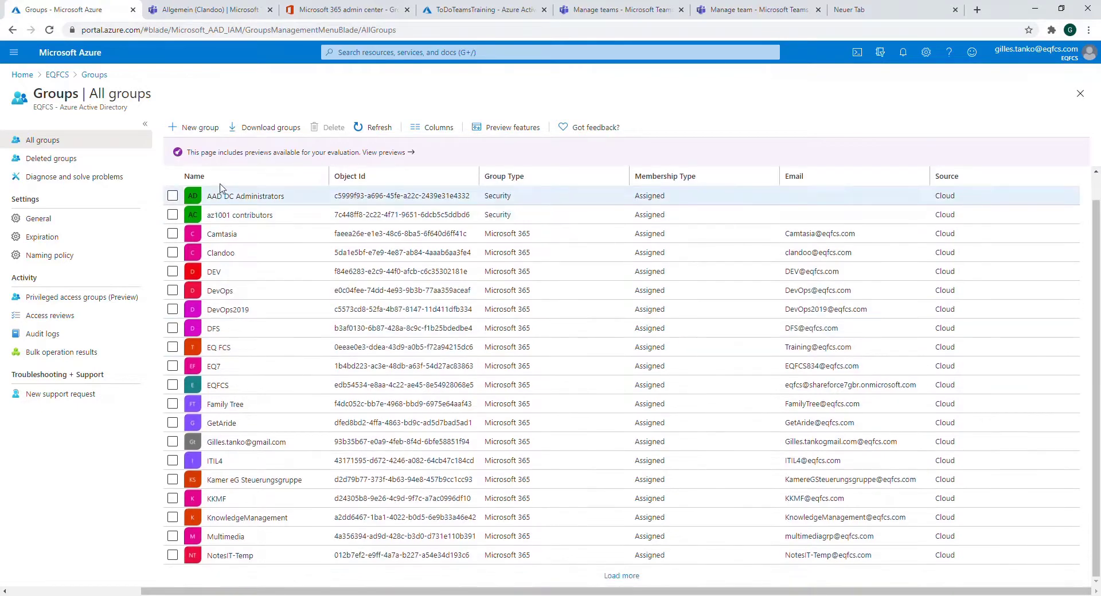
pyautogui.scroll(1, 275, 184)
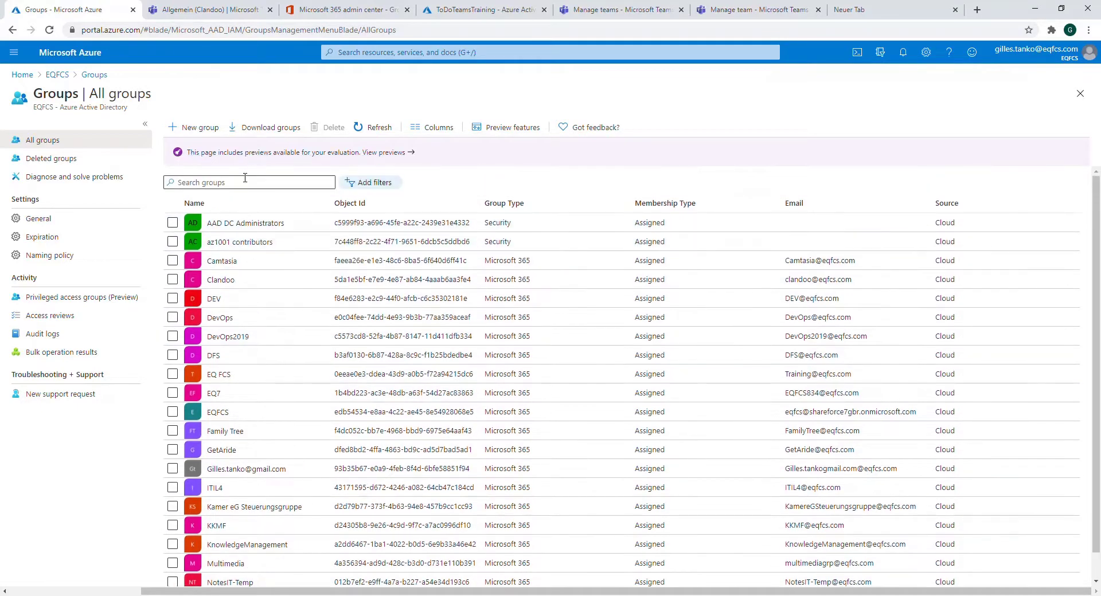
pyautogui.click(246, 182)
pyautogui.write('tod')
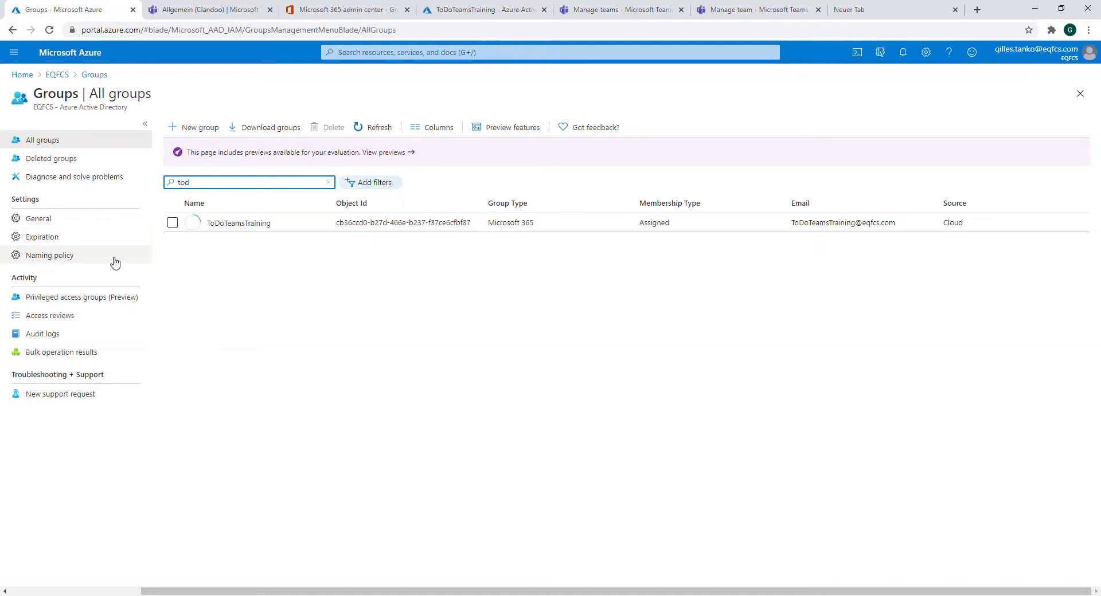
pyautogui.click(233, 226)
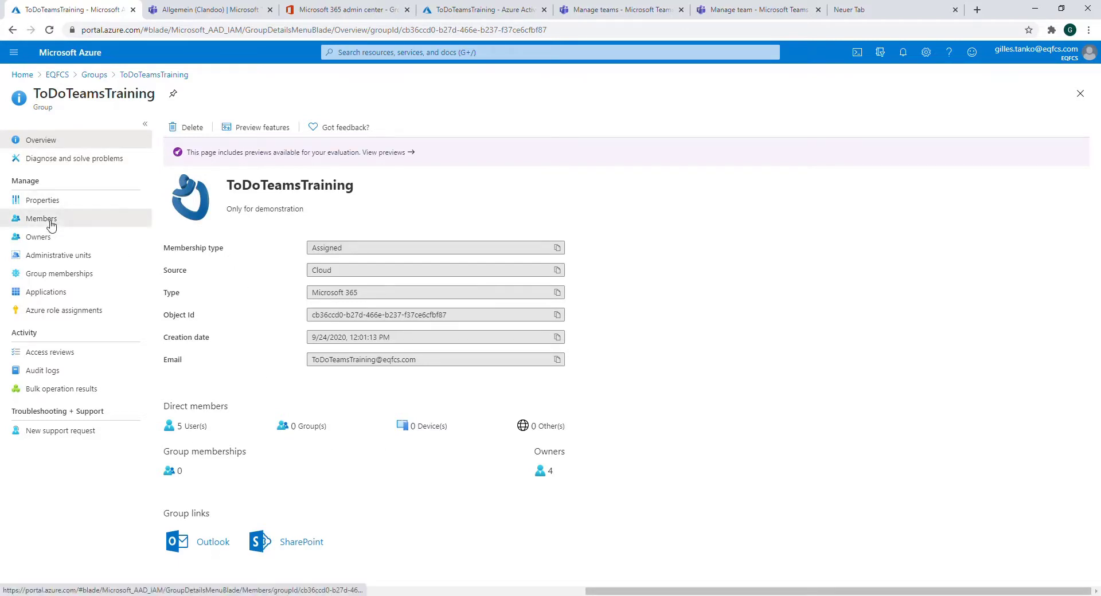
pyautogui.click(48, 220)
pyautogui.click(56, 240)
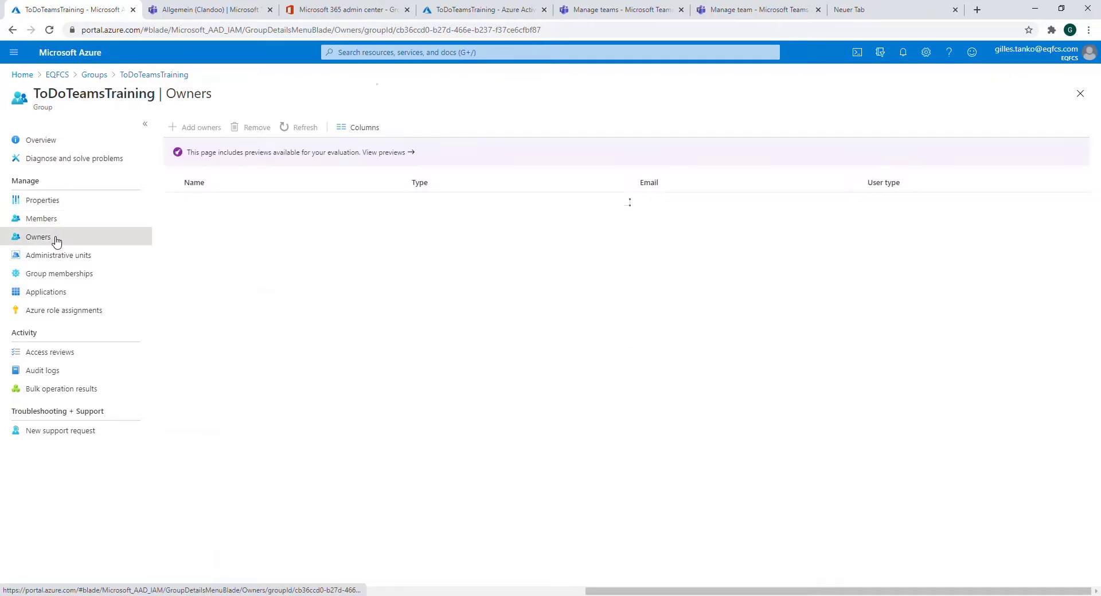